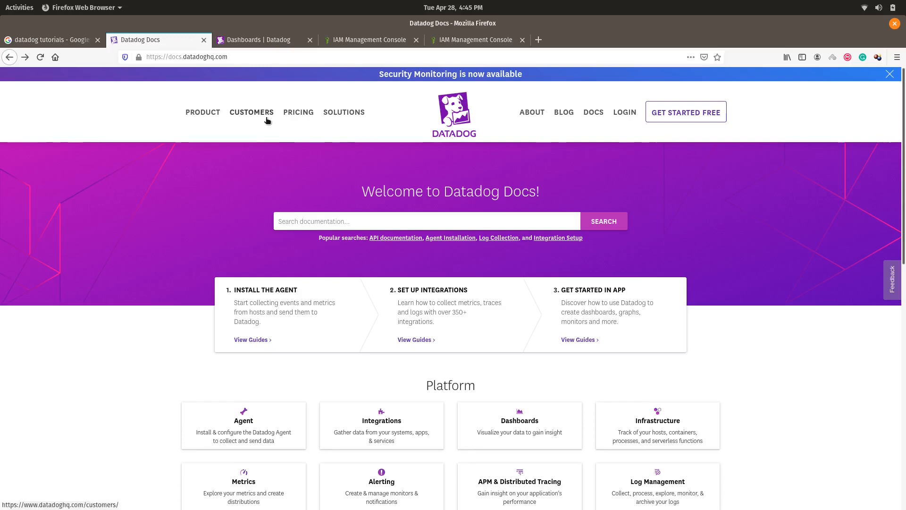
Step: From the Datadog Docs home page, open the 'Getting Started with the Agent' installation guides
{"action": "left_click", "coordinate": [259, 58]}
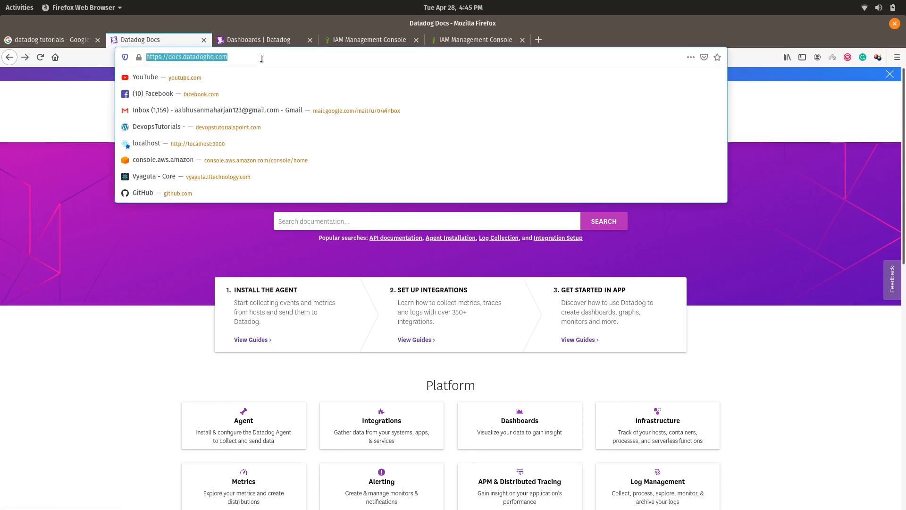
{"action": "left_click", "coordinate": [237, 58]}
{"action": "left_click", "coordinate": [38, 113]}
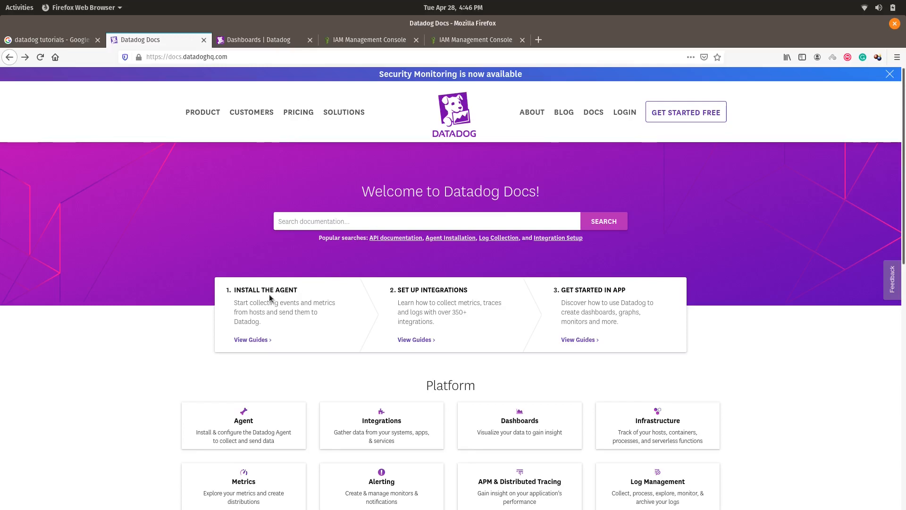
{"action": "left_click", "coordinate": [260, 340]}
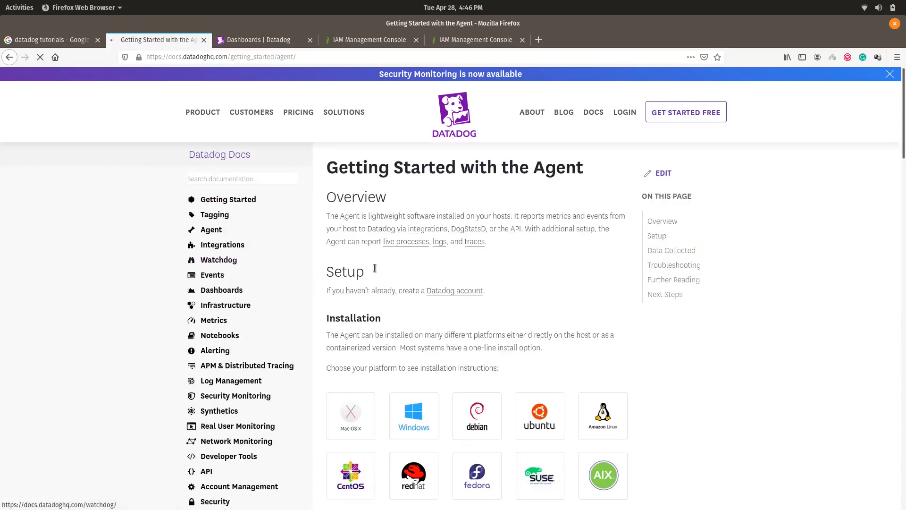
Step: Scroll to the platform tiles and open the Ubuntu Agent installation instructions
{"action": "scroll", "coordinate": [392, 285], "scroll_direction": "down", "scroll_amount": 5}
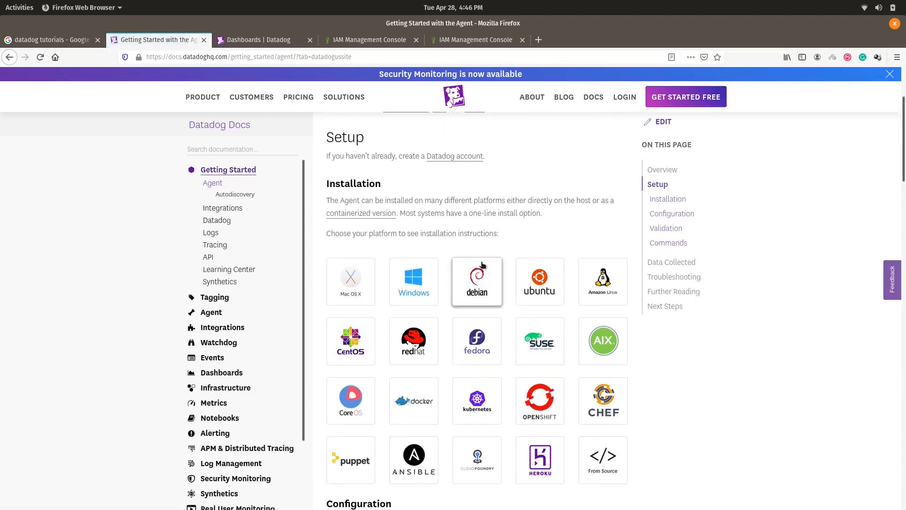
{"action": "scroll", "coordinate": [452, 293], "scroll_direction": "down", "scroll_amount": 5}
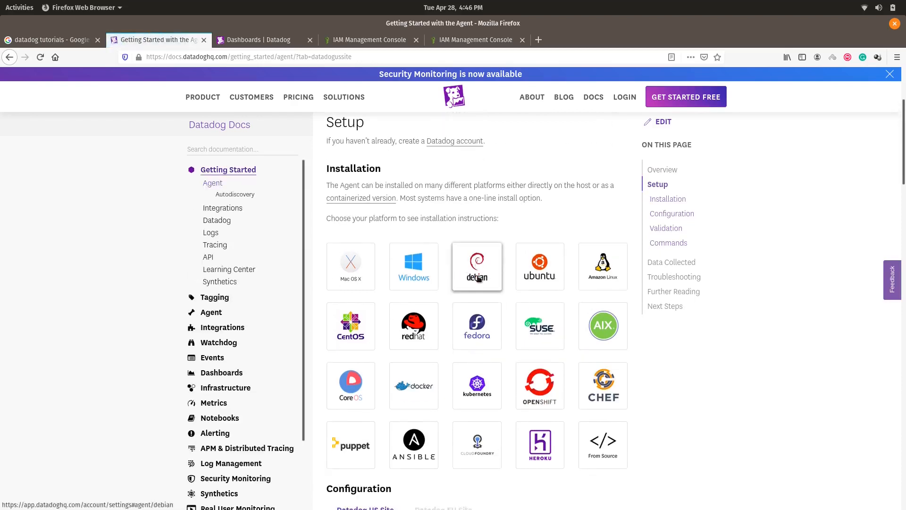
{"action": "scroll", "coordinate": [476, 283], "scroll_direction": "up", "scroll_amount": 3}
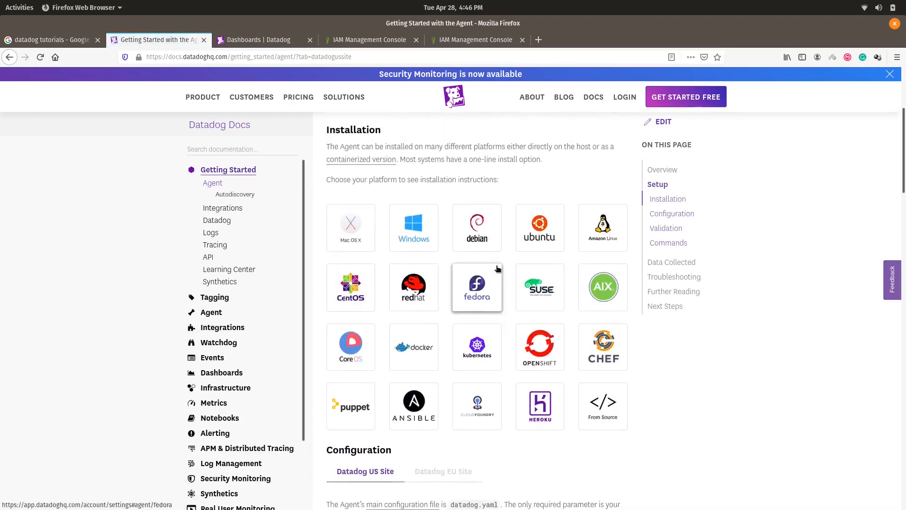
{"action": "left_click", "coordinate": [529, 242]}
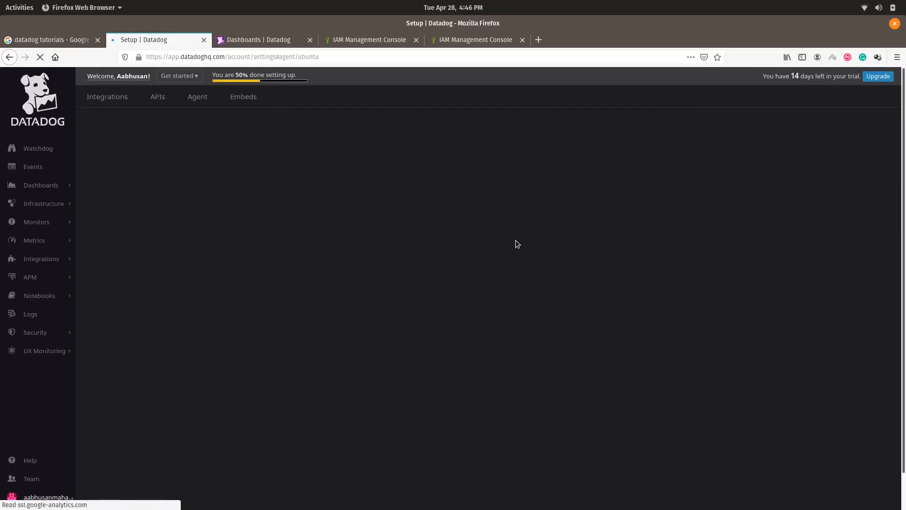
Step: Copy the one-step Ubuntu Agent 7 install command and open the Activities search
{"action": "triple_click", "coordinate": [777, 76]}
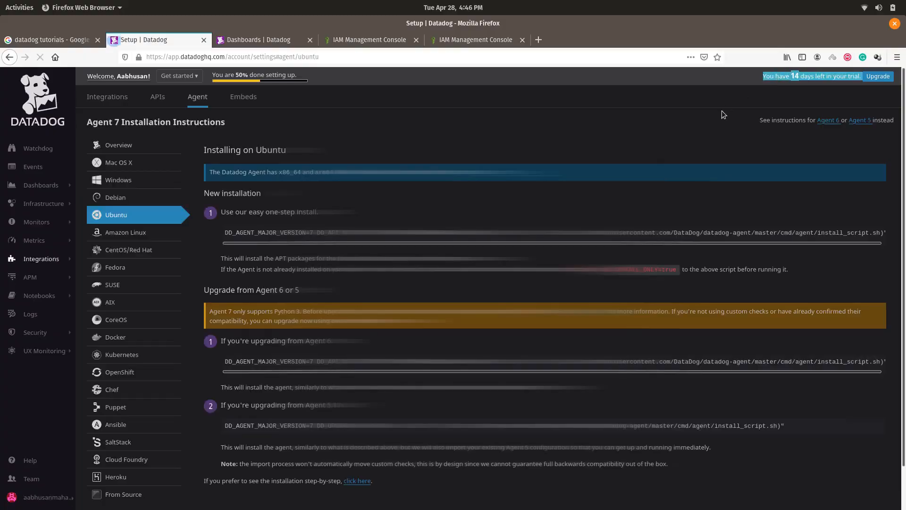
{"action": "left_click", "coordinate": [575, 124]}
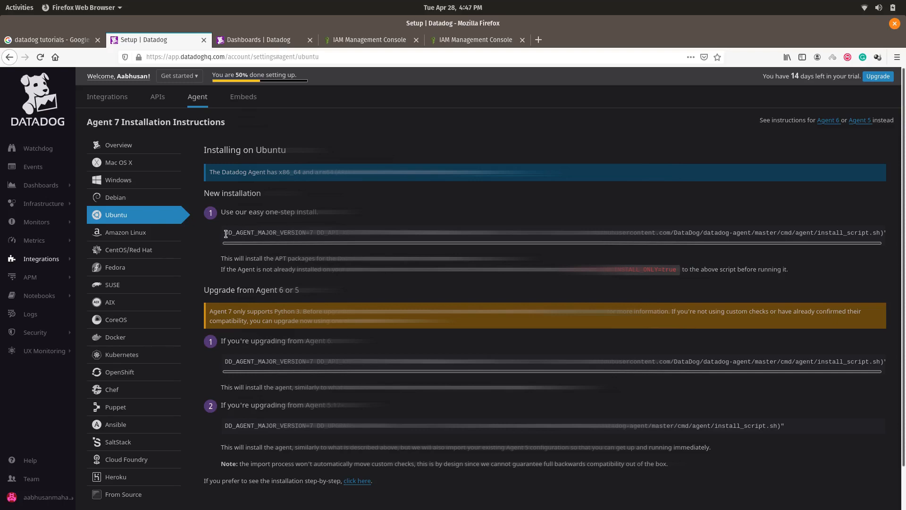
{"action": "left_click_drag", "start_coordinate": [225, 234], "coordinate": [893, 237]}
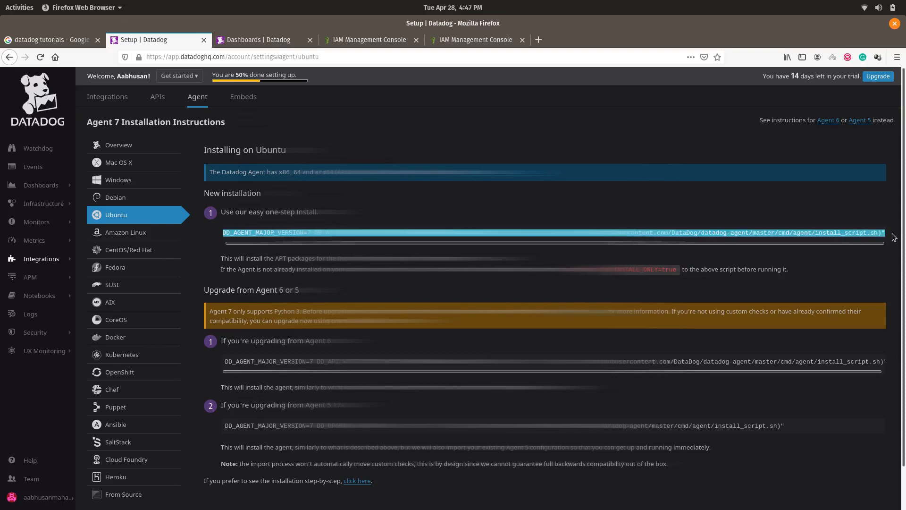
{"action": "right_click", "coordinate": [840, 234]}
{"action": "left_click", "coordinate": [840, 238]}
{"action": "key", "text": "alt+Tab"}
{"action": "key", "text": "alt+Tab"}
{"action": "key", "text": "alt+Tab"}
{"action": "key", "text": "alt+Tab"}
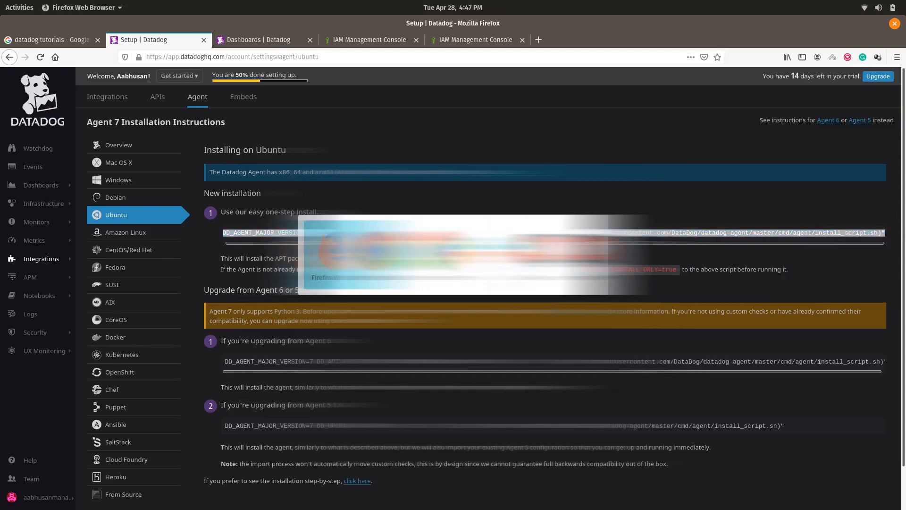
{"action": "key", "text": "super"}
Step: Launch Terminator via 'ter' and paste the Agent install command at the prompt
{"action": "type", "text": "ter"}
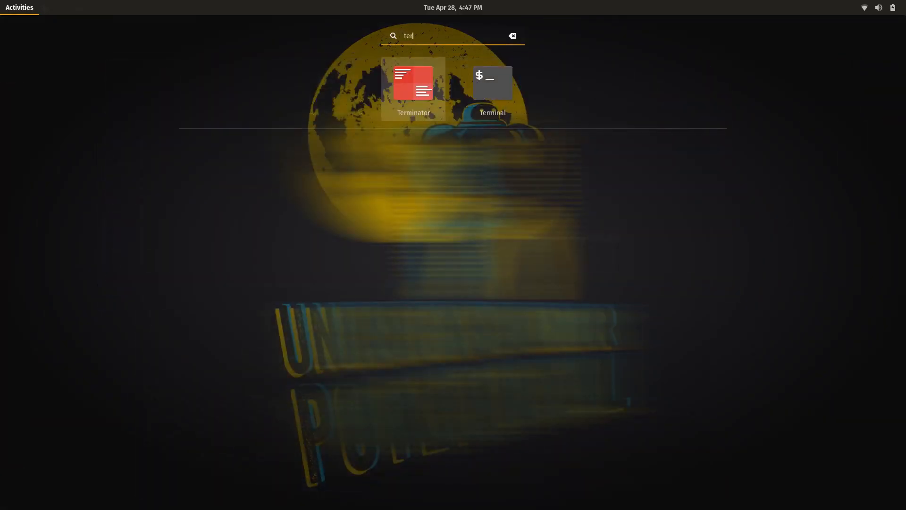
{"action": "key", "text": "Return"}
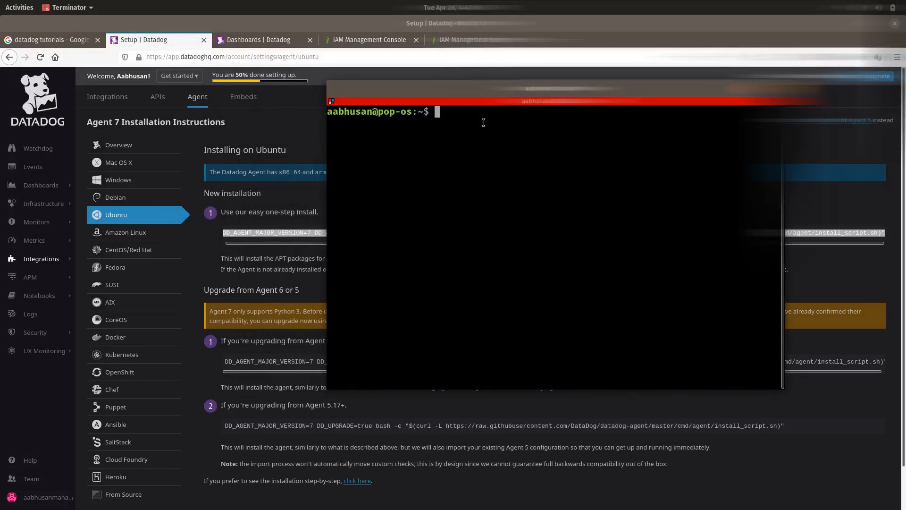
{"action": "key", "text": "ctrl+shift+v"}
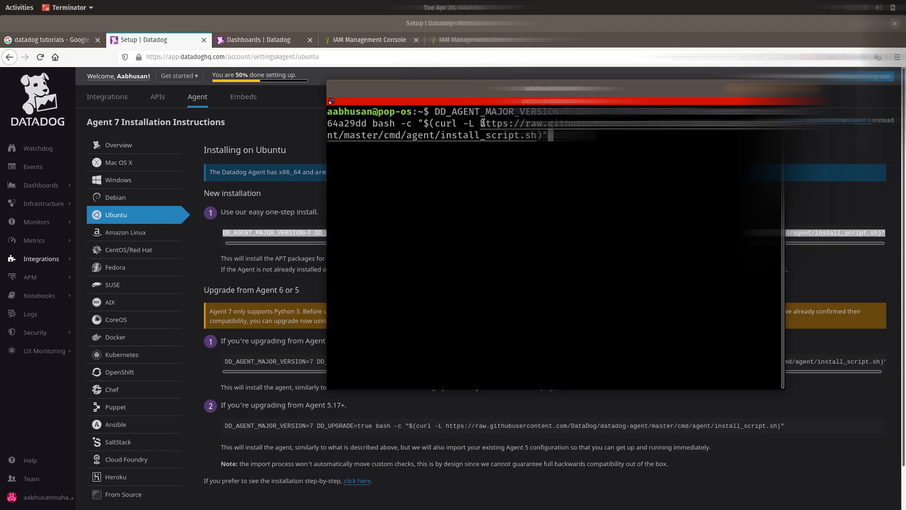
Step: Erase the pasted install command without running it and clear the terminal screen
{"action": "key", "text": "BackSpace"}
{"action": "key", "text": "BackSpace"}
{"action": "key", "text": "BackSpace"}
{"action": "key", "text": "BackSpace"}
{"action": "key", "text": "BackSpace"}
{"action": "key", "text": "BackSpace"}
{"action": "key", "text": "BackSpace"}
{"action": "key", "text": "BackSpace"}
{"action": "key", "text": "BackSpace"}
{"action": "key", "text": "BackSpace"}
{"action": "key", "text": "BackSpace"}
{"action": "key", "text": "BackSpace"}
{"action": "key", "text": "BackSpace"}
{"action": "key", "text": "BackSpace"}
{"action": "key", "text": "BackSpace"}
{"action": "key", "text": "BackSpace"}
{"action": "key", "text": "BackSpace"}
{"action": "key", "text": "BackSpace"}
{"action": "key", "text": "BackSpace"}
{"action": "key", "text": "BackSpace"}
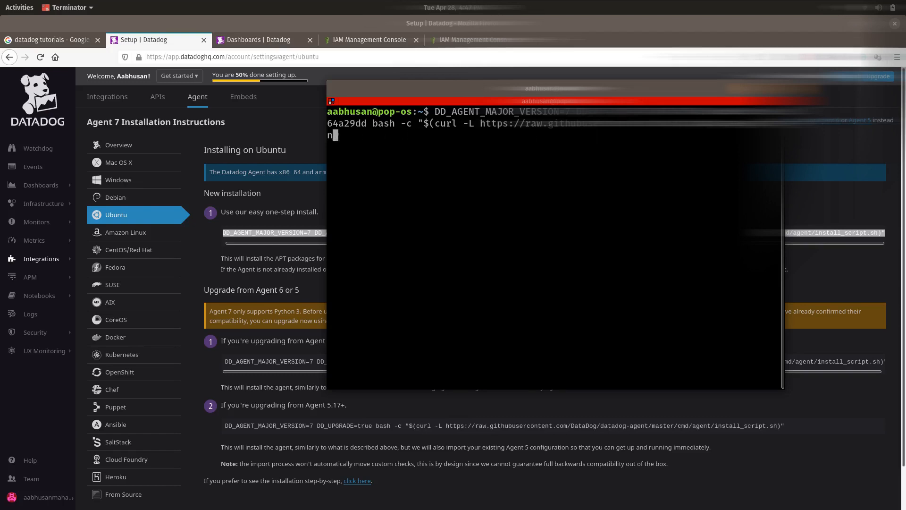
{"action": "key", "text": "BackSpace"}
{"action": "key", "text": "BackSpace"}
{"action": "key", "text": "BackSpace"}
{"action": "key", "text": "BackSpace"}
{"action": "key", "text": "BackSpace"}
{"action": "key", "text": "BackSpace"}
{"action": "key", "text": "BackSpace"}
{"action": "key", "text": "BackSpace"}
{"action": "key", "text": "BackSpace"}
{"action": "key", "text": "BackSpace"}
{"action": "key", "text": "BackSpace"}
{"action": "key", "text": "BackSpace"}
{"action": "key", "text": "BackSpace"}
{"action": "key", "text": "BackSpace"}
{"action": "key", "text": "BackSpace"}
{"action": "key", "text": "BackSpace"}
{"action": "key", "text": "BackSpace"}
{"action": "key", "text": "BackSpace"}
{"action": "key", "text": "BackSpace"}
{"action": "key", "text": "BackSpace"}
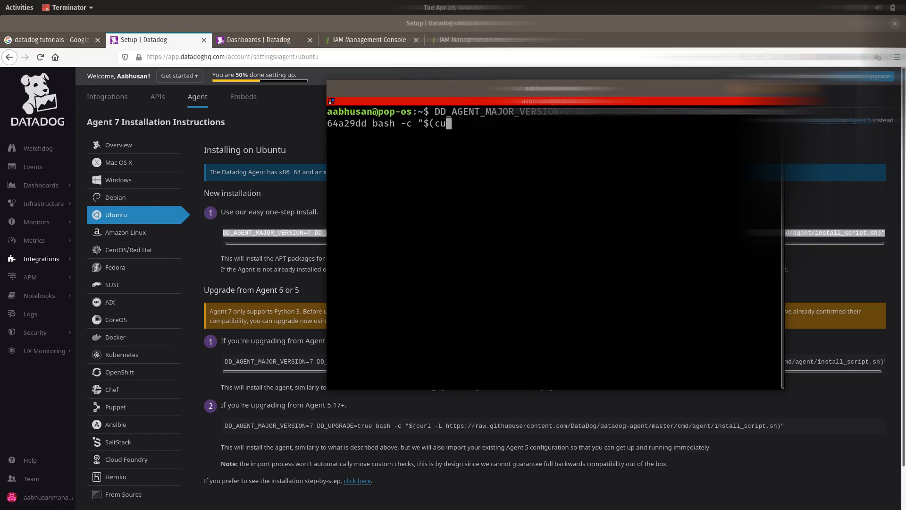
{"action": "key", "text": "BackSpace"}
{"action": "key", "text": "BackSpace"}
{"action": "key", "text": "BackSpace"}
{"action": "key", "text": "BackSpace"}
{"action": "key", "text": "BackSpace"}
{"action": "key", "text": "BackSpace"}
{"action": "key", "text": "BackSpace"}
{"action": "key", "text": "BackSpace"}
{"action": "key", "text": "BackSpace"}
{"action": "key", "text": "BackSpace"}
{"action": "key", "text": "BackSpace"}
{"action": "key", "text": "BackSpace"}
{"action": "key", "text": "BackSpace"}
{"action": "key", "text": "BackSpace"}
{"action": "key", "text": "BackSpace"}
{"action": "key", "text": "BackSpace"}
{"action": "key", "text": "BackSpace"}
{"action": "key", "text": "BackSpace"}
{"action": "key", "text": "BackSpace"}
{"action": "key", "text": "BackSpace"}
{"action": "key", "text": "ctrl+c"}
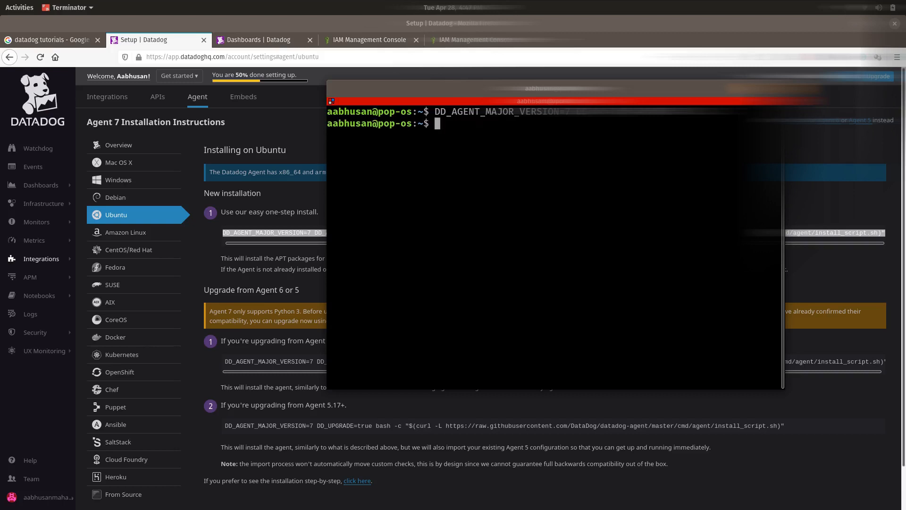
{"action": "key", "text": "ctrl+l"}
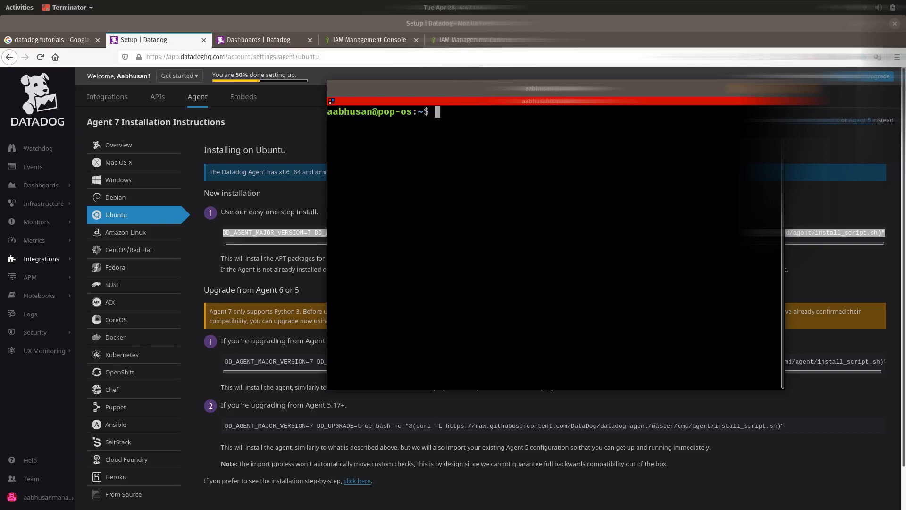
{"action": "scroll", "coordinate": [487, 354], "scroll_direction": "down", "scroll_amount": 1}
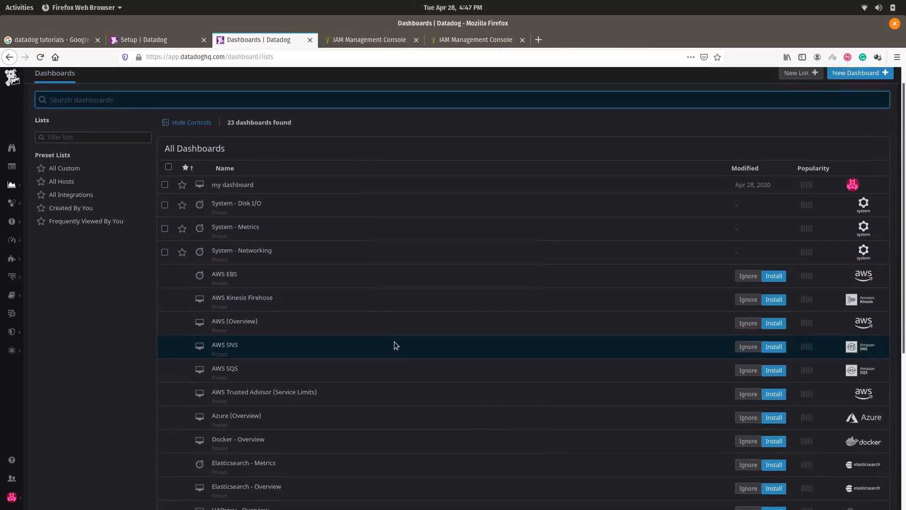
Step: Check the datadog-agent service with 'systemctl status datadog-agent'
{"action": "scroll", "coordinate": [394, 342], "scroll_direction": "up", "scroll_amount": 1}
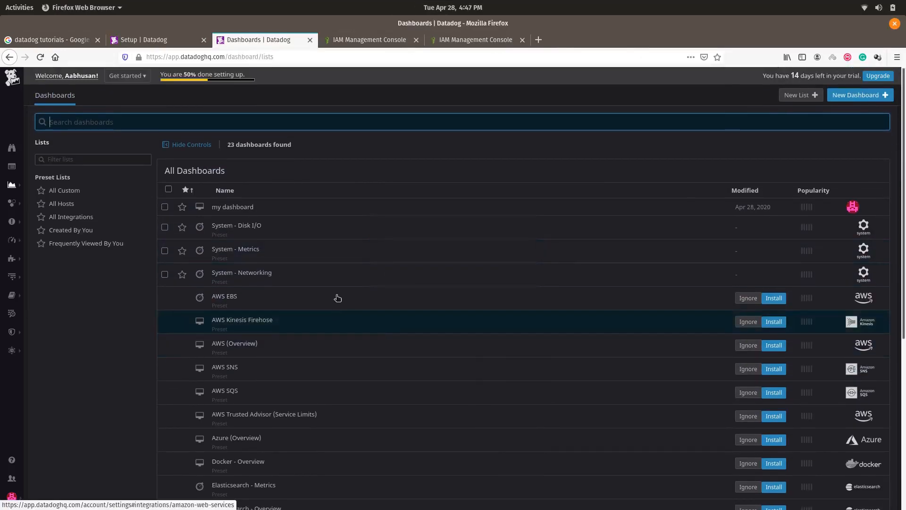
{"action": "key", "text": "alt+Tab"}
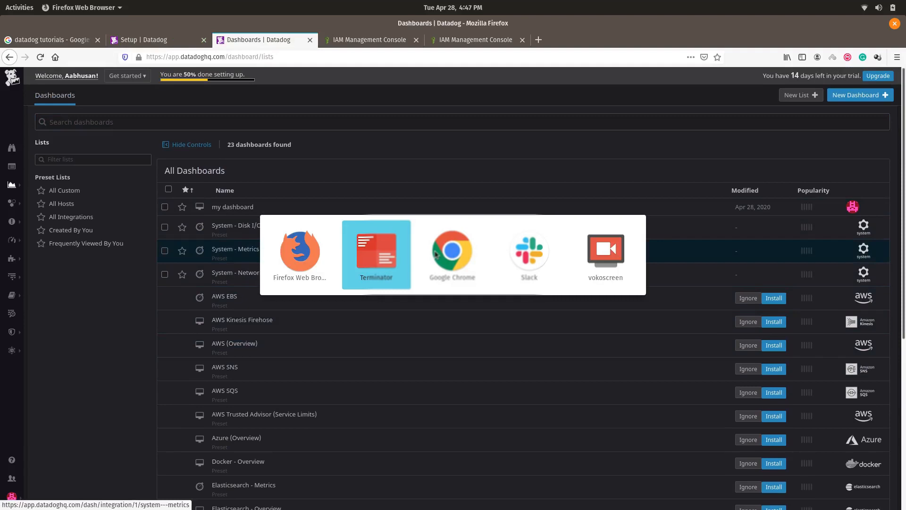
{"action": "key", "text": "alt+Tab"}
{"action": "key", "text": "alt+Tab"}
{"action": "key", "text": "alt+Tab"}
{"action": "key", "text": "alt+Tab"}
{"action": "key", "text": "alt+Tab"}
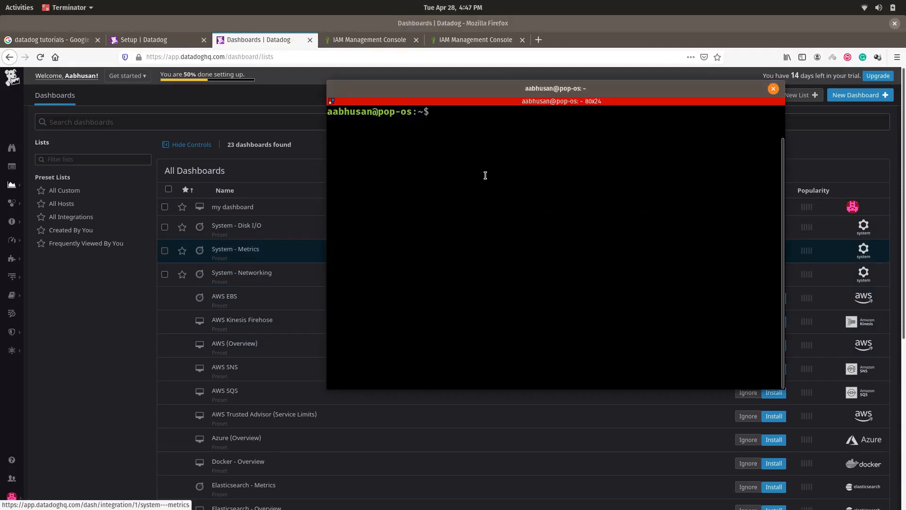
{"action": "type", "text": "systemctl status"}
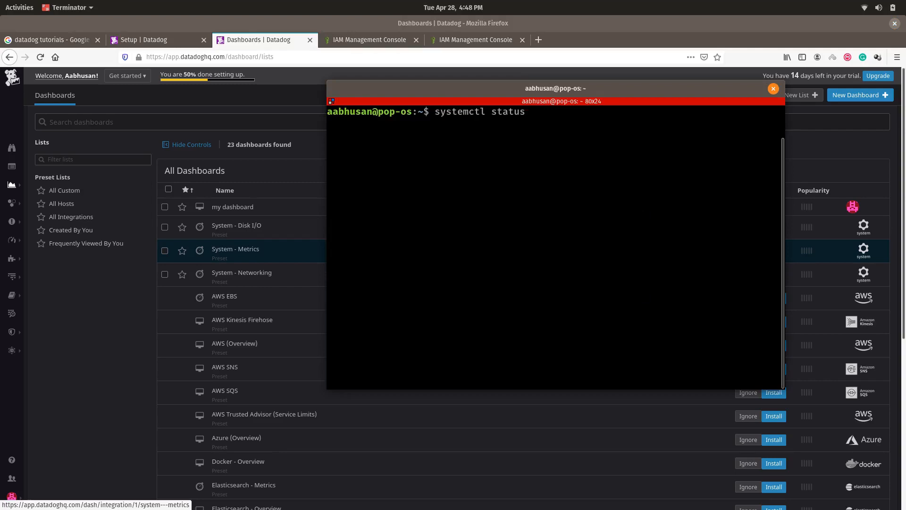
{"action": "type", "text": " dat"}
{"action": "key", "text": "Tab"}
{"action": "type", "text": "a"}
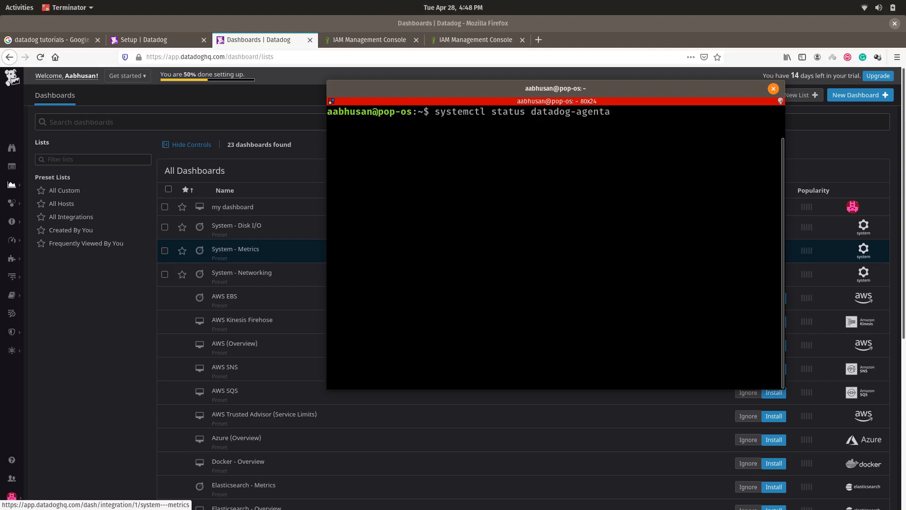
{"action": "key", "text": "Return"}
{"action": "key", "text": "Return"}
{"action": "key", "text": "Up"}
{"action": "key", "text": "BackSpace"}
{"action": "key", "text": "Return"}
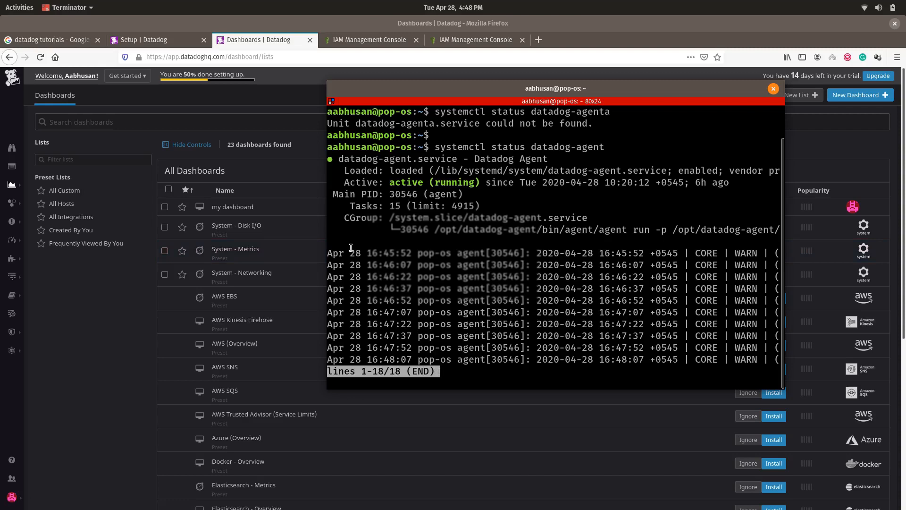
Step: Run 'systemctl start datadog-agent', authenticate with the account password, and return to the browser
{"action": "type", "text": "q"}
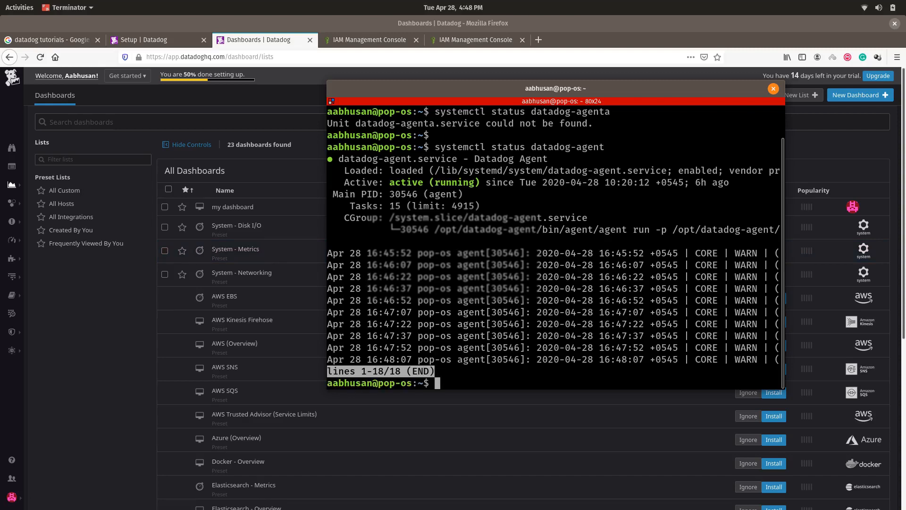
{"action": "type", "text": "systemctl"}
{"action": "type", "text": "start data"}
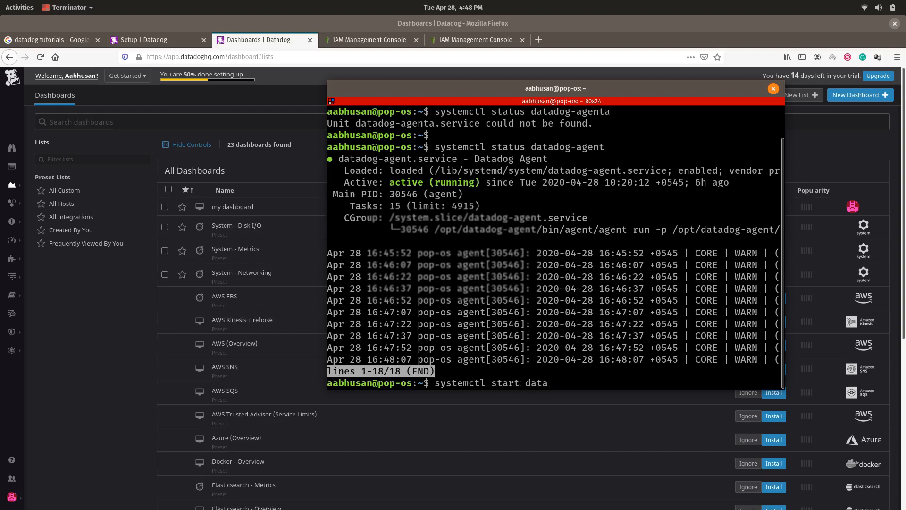
{"action": "key", "text": "Tab"}
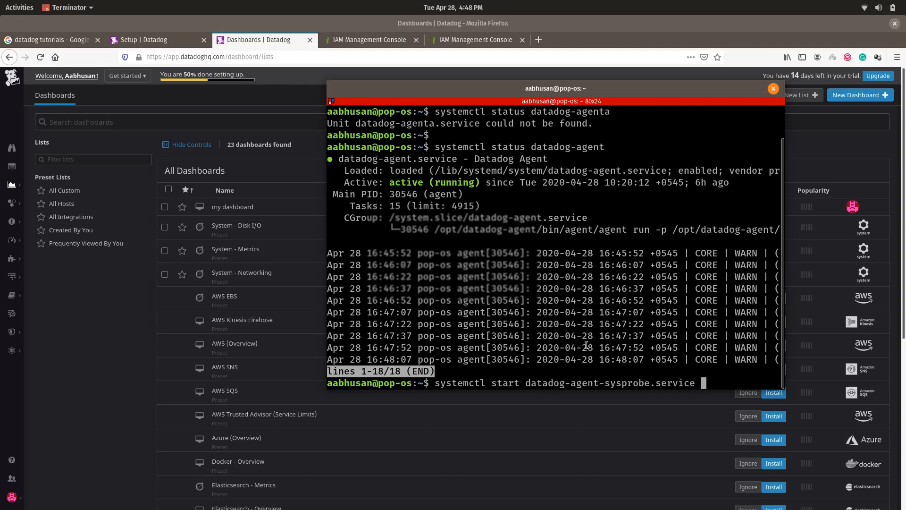
{"action": "type", "text": "-"}
{"action": "key", "text": "Tab"}
{"action": "key", "text": "Tab"}
{"action": "key", "text": "BackSpace"}
{"action": "key", "text": "BackSpace"}
{"action": "key", "text": "BackSpace"}
{"action": "key", "text": "BackSpace"}
{"action": "key", "text": "BackSpace"}
{"action": "key", "text": "BackSpace"}
{"action": "key", "text": "BackSpace"}
{"action": "key", "text": "BackSpace"}
{"action": "key", "text": "BackSpace"}
{"action": "key", "text": "BackSpace"}
{"action": "key", "text": "BackSpace"}
{"action": "key", "text": "BackSpace"}
{"action": "key", "text": "BackSpace"}
{"action": "key", "text": "BackSpace"}
{"action": "key", "text": "BackSpace"}
{"action": "key", "text": "BackSpace"}
{"action": "key", "text": "BackSpace"}
{"action": "key", "text": "BackSpace"}
{"action": "key", "text": "BackSpace"}
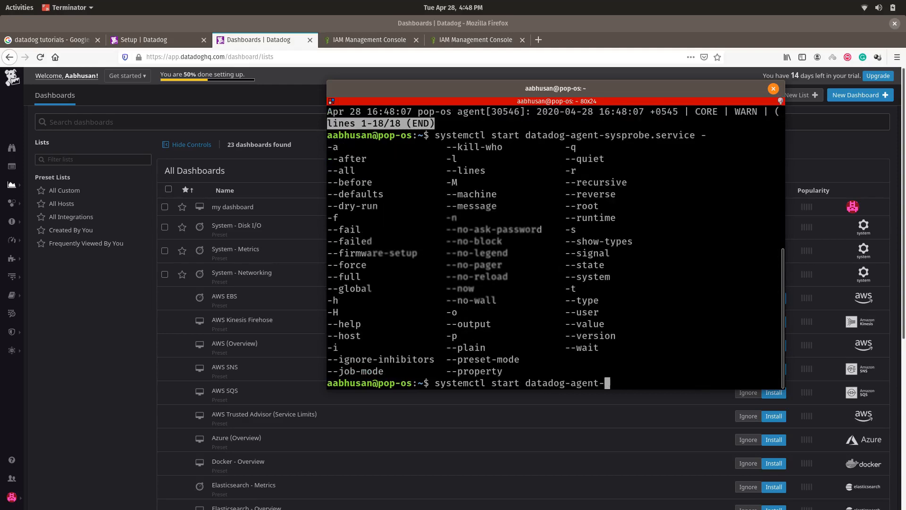
{"action": "key", "text": "Return"}
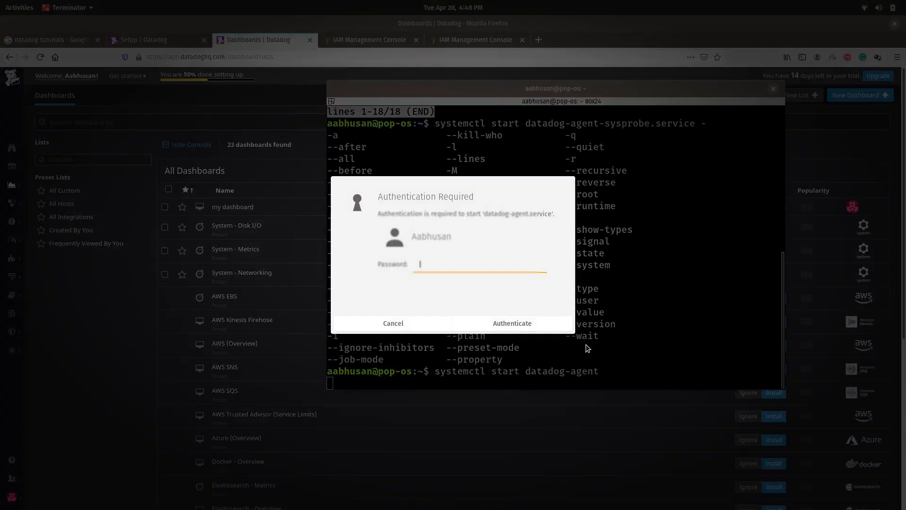
{"action": "type", "text": "•••••"}
{"action": "key", "text": "Return"}
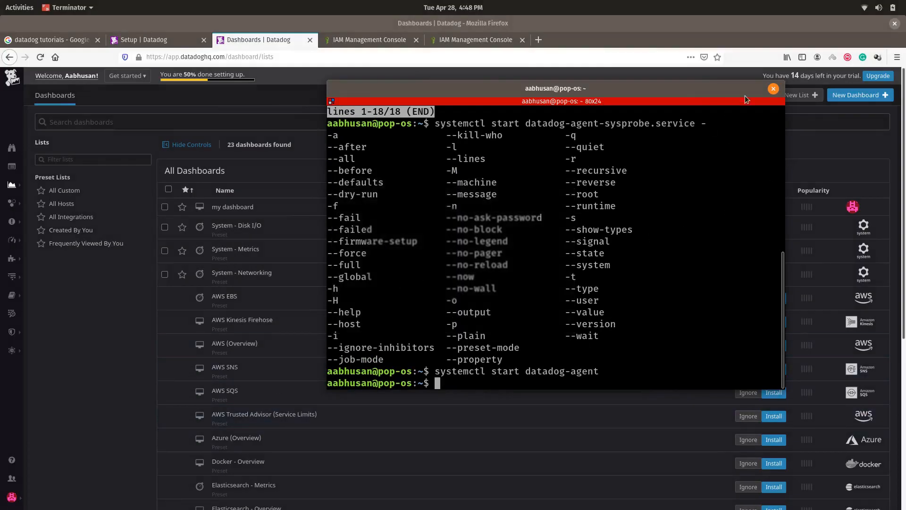
{"action": "left_click", "coordinate": [640, 26]}
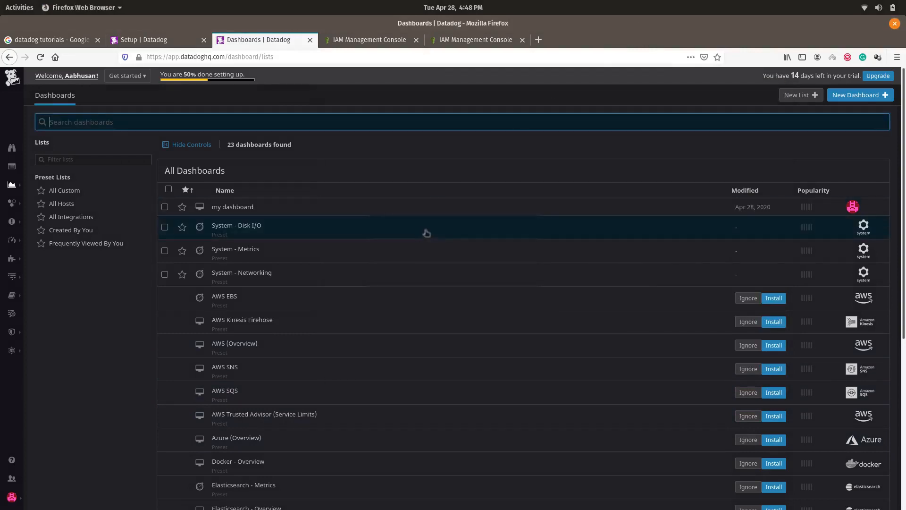
Step: Open 'my dashboard' from the Dashboards list, glance at the IAM roles tab, and return
{"action": "left_click", "coordinate": [69, 101]}
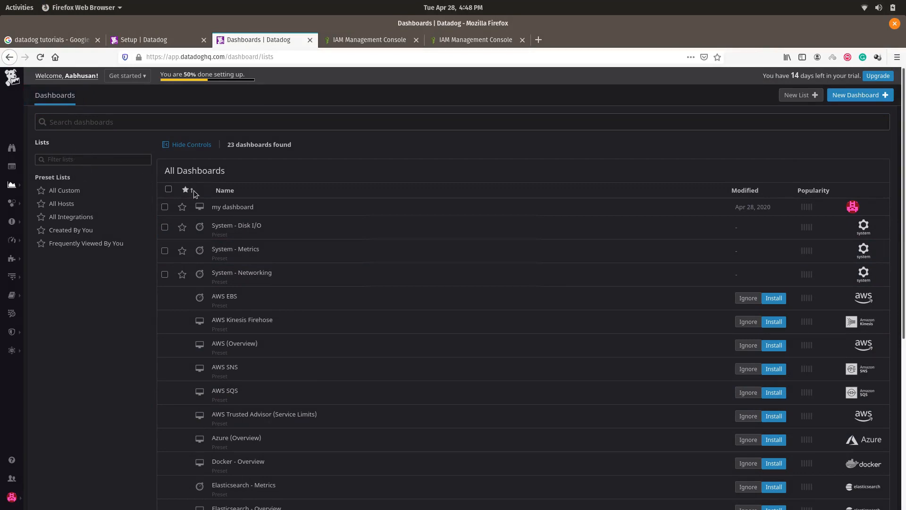
{"action": "left_click", "coordinate": [235, 208]}
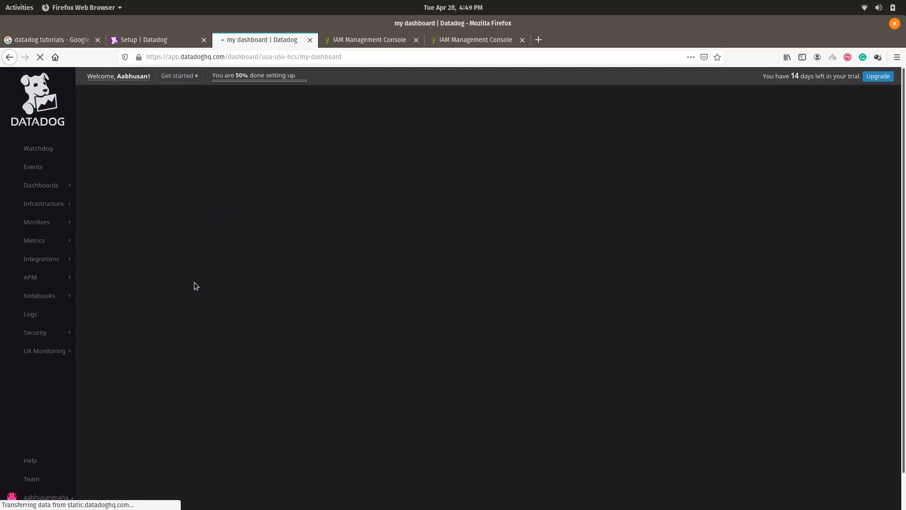
{"action": "left_click", "coordinate": [379, 34]}
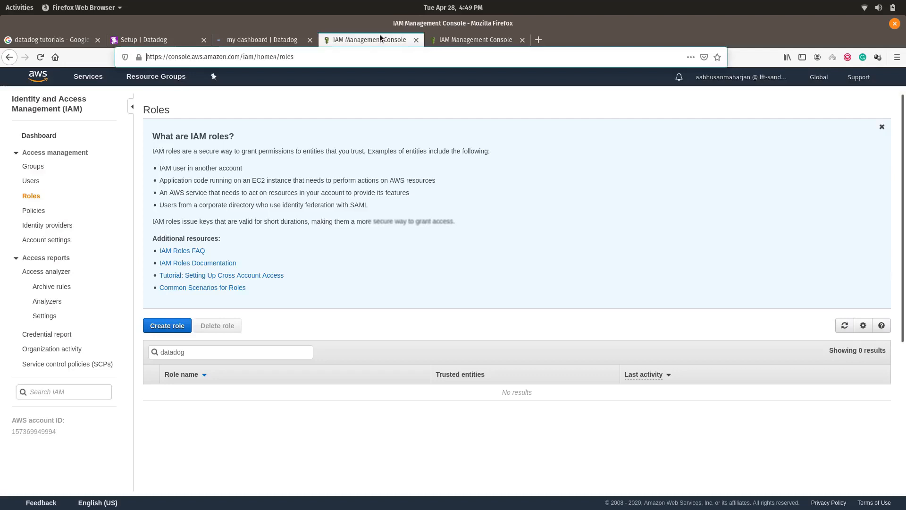
{"action": "left_click", "coordinate": [280, 44]}
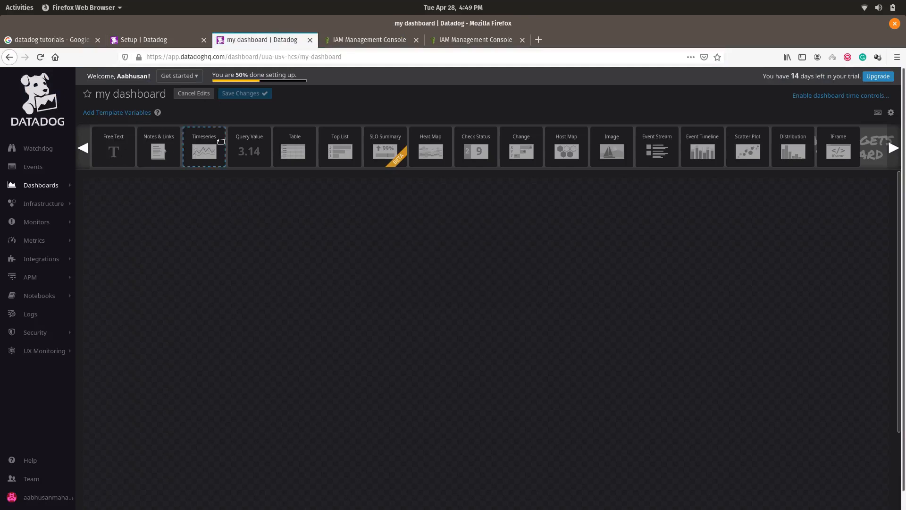
Step: Add an Avg system.cpu.user timeseries graph and move it slightly higher on the dashboard
{"action": "left_click_drag", "start_coordinate": [215, 143], "coordinate": [253, 264]}
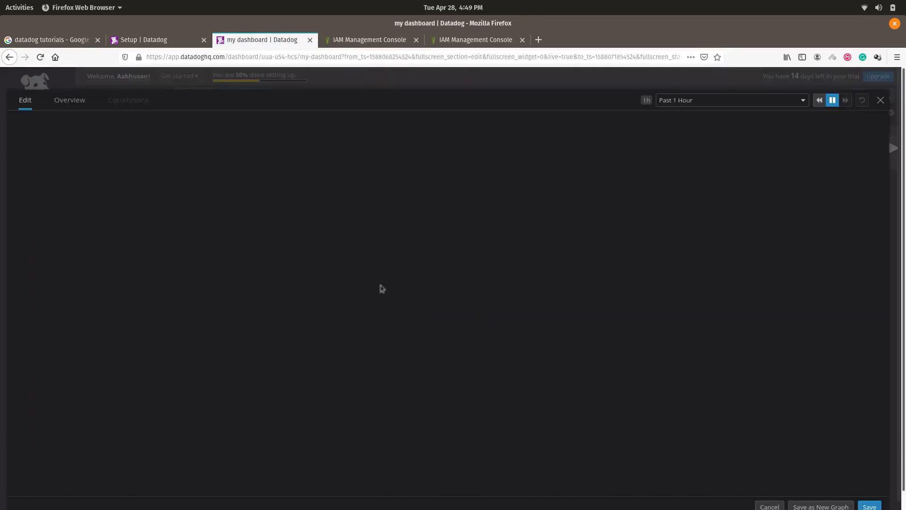
{"action": "left_click", "coordinate": [867, 500]}
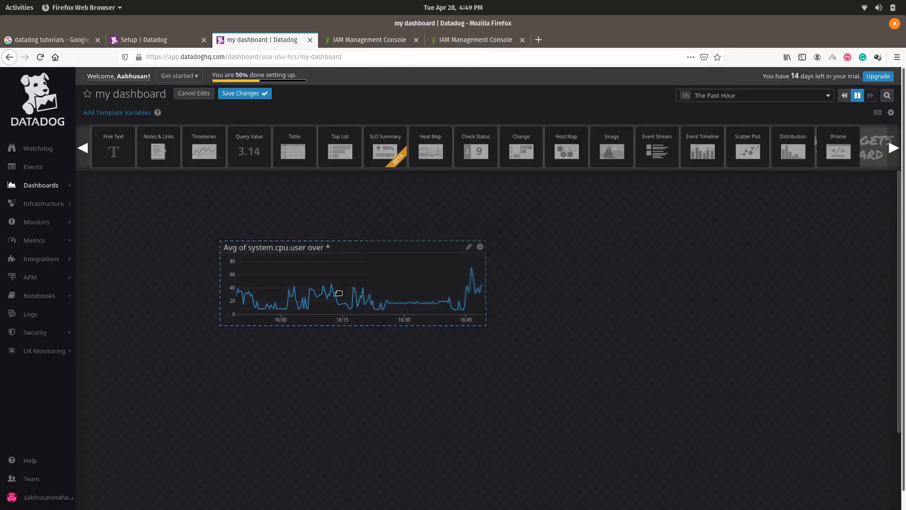
{"action": "left_click_drag", "start_coordinate": [348, 253], "coordinate": [298, 226]}
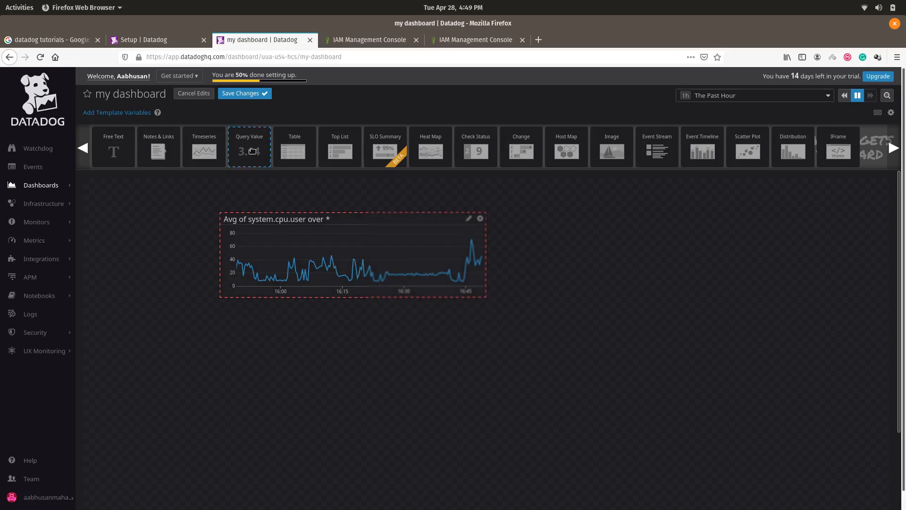
{"action": "left_click_drag", "start_coordinate": [250, 151], "coordinate": [584, 280]}
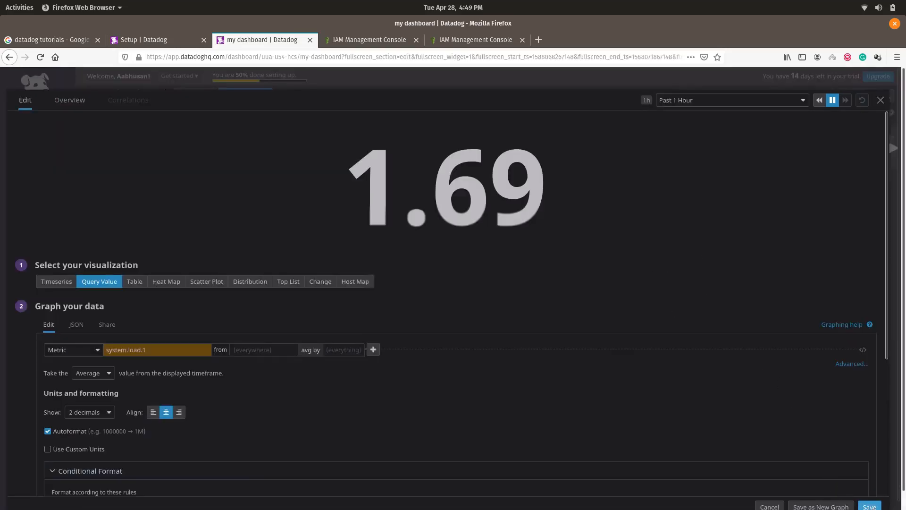
Step: Save the Query Value widget showing Avg system.load.1 (1.7) beside the CPU graph
{"action": "left_click", "coordinate": [864, 505]}
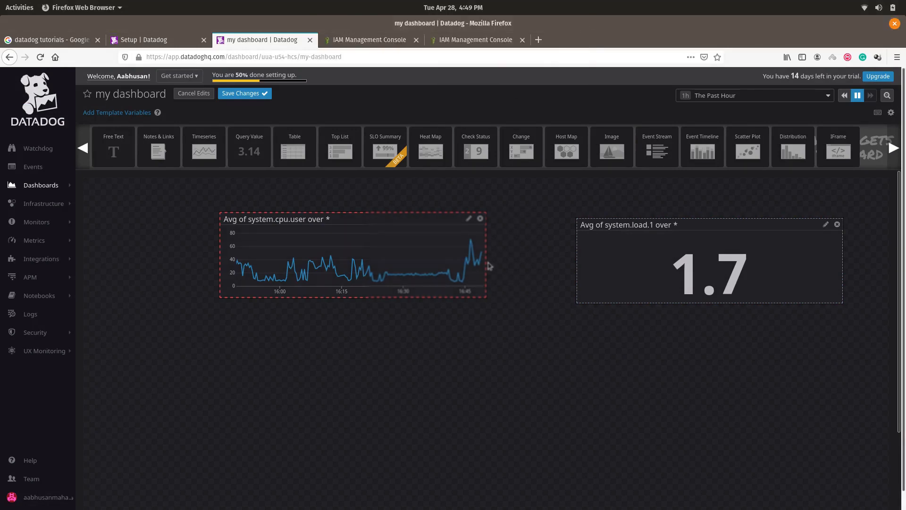
{"action": "left_click_drag", "start_coordinate": [559, 160], "coordinate": [494, 355]}
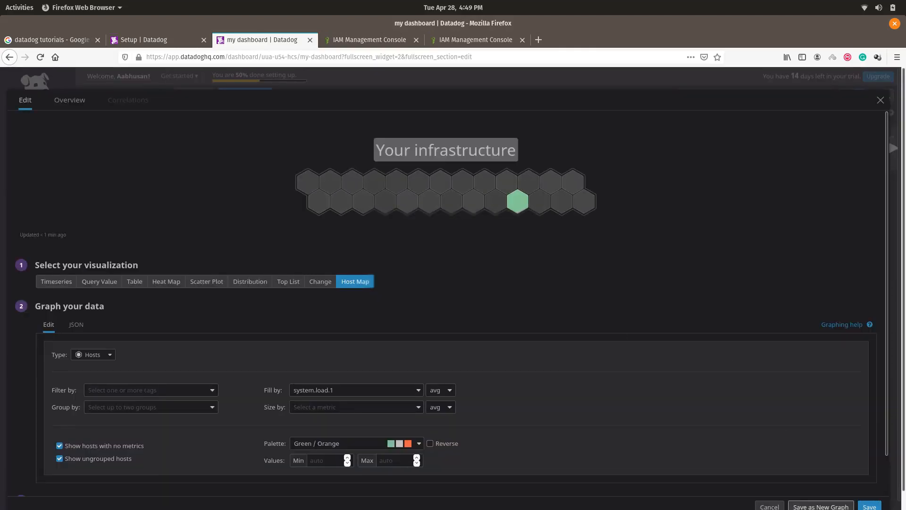
Step: Save the Host Map widget filled by Avg system.load.1 by host
{"action": "left_click", "coordinate": [869, 505]}
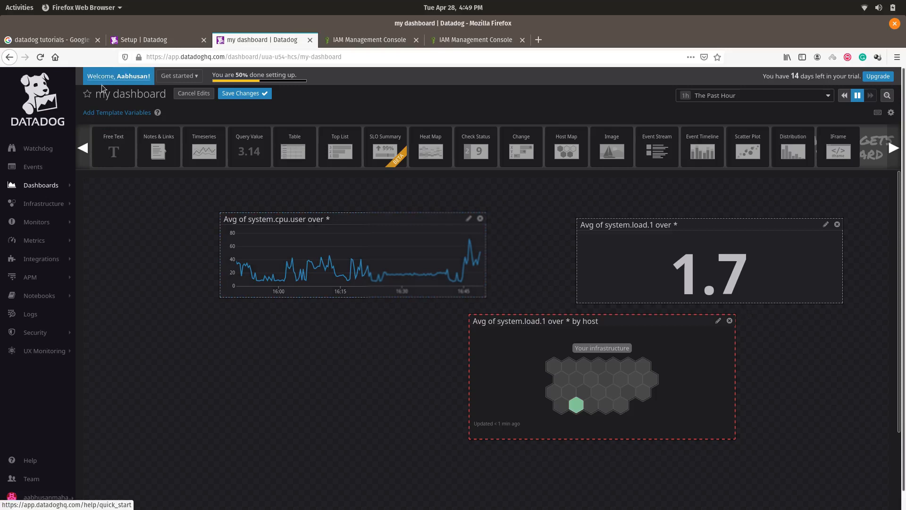
Step: Go back and confirm leaving my dashboard
{"action": "left_click", "coordinate": [8, 58]}
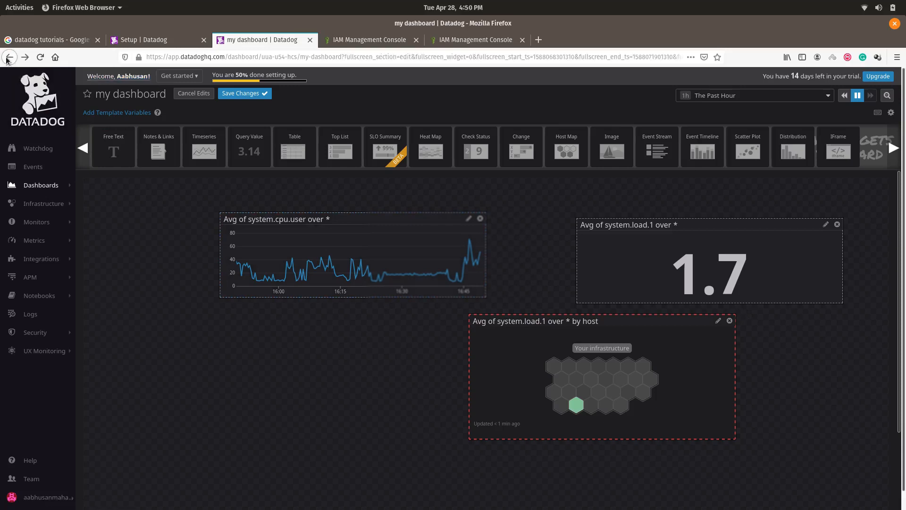
{"action": "left_click", "coordinate": [8, 58]}
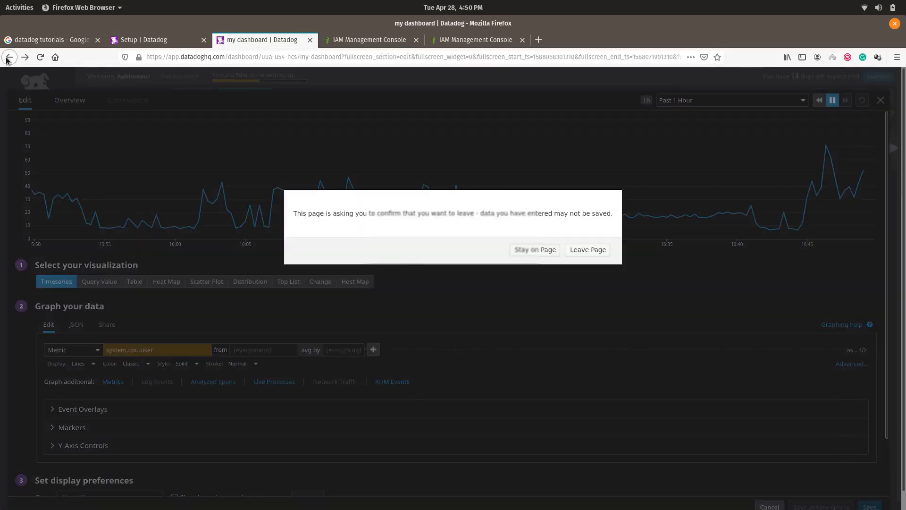
{"action": "left_click", "coordinate": [597, 248]}
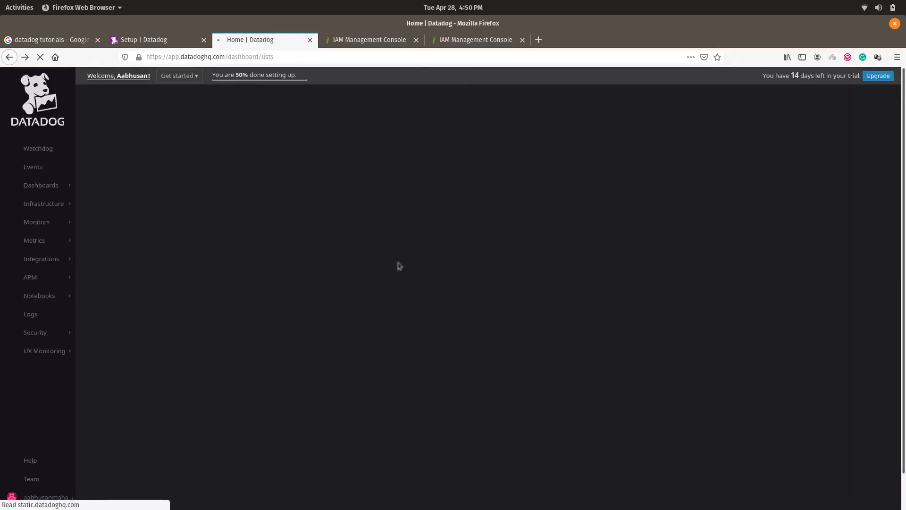
Step: Open System - Disk I/O, System - Metrics and System - Networking in new tabs, then view Disk I/O
{"action": "mouse_move", "coordinate": [12, 204]}
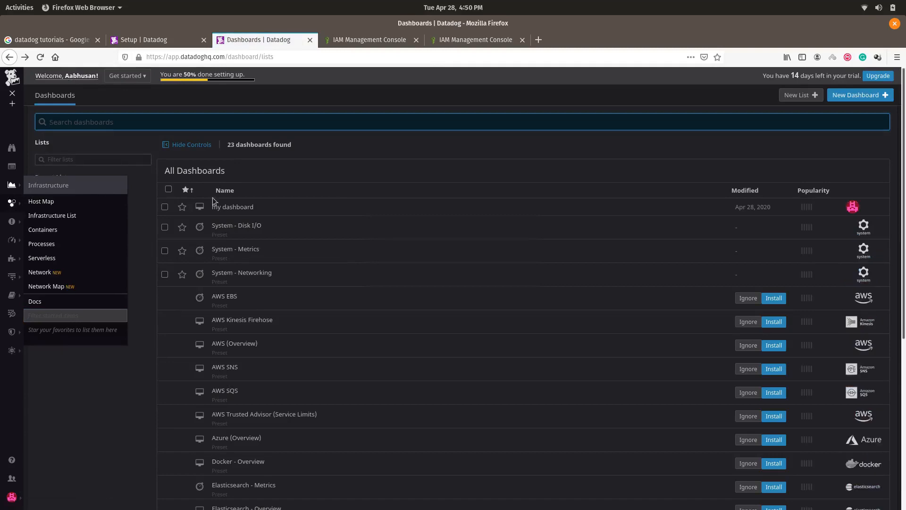
{"action": "right_click", "coordinate": [256, 228]}
{"action": "left_click", "coordinate": [288, 233]}
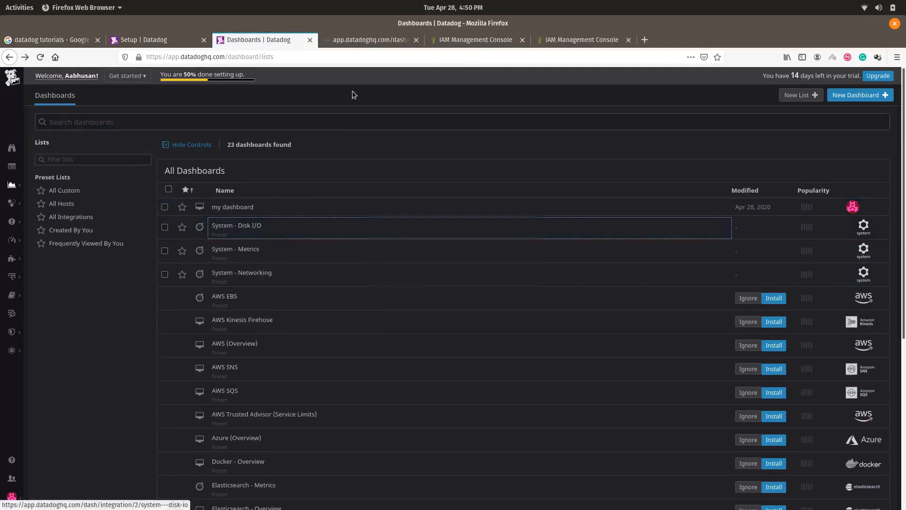
{"action": "right_click", "coordinate": [259, 253]}
{"action": "left_click", "coordinate": [270, 258]}
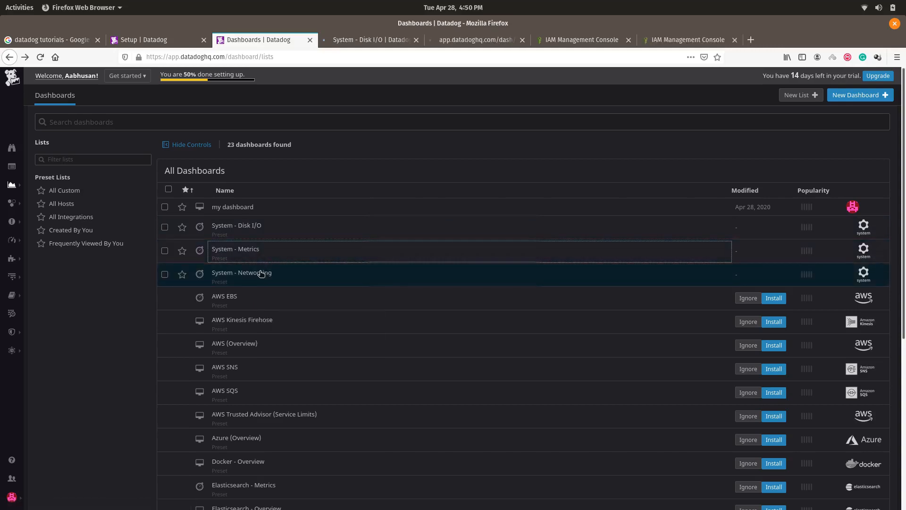
{"action": "right_click", "coordinate": [259, 273]}
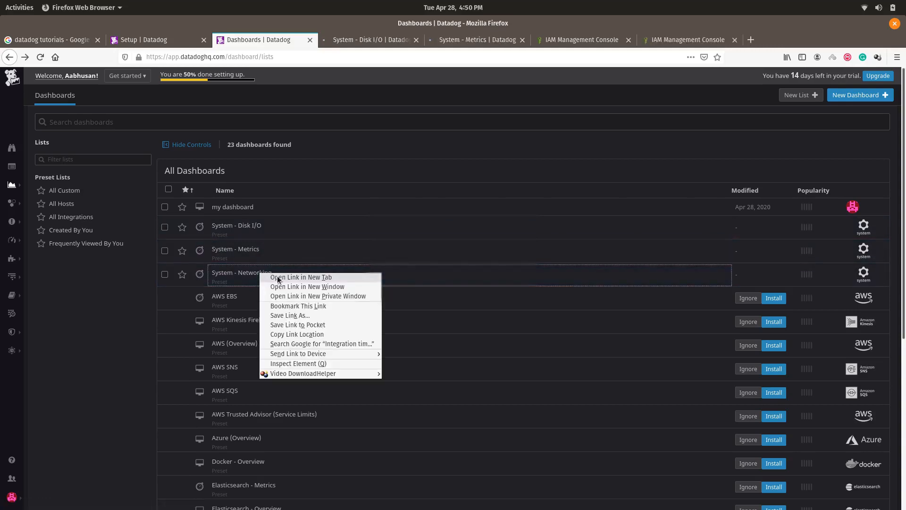
{"action": "left_click", "coordinate": [278, 279]}
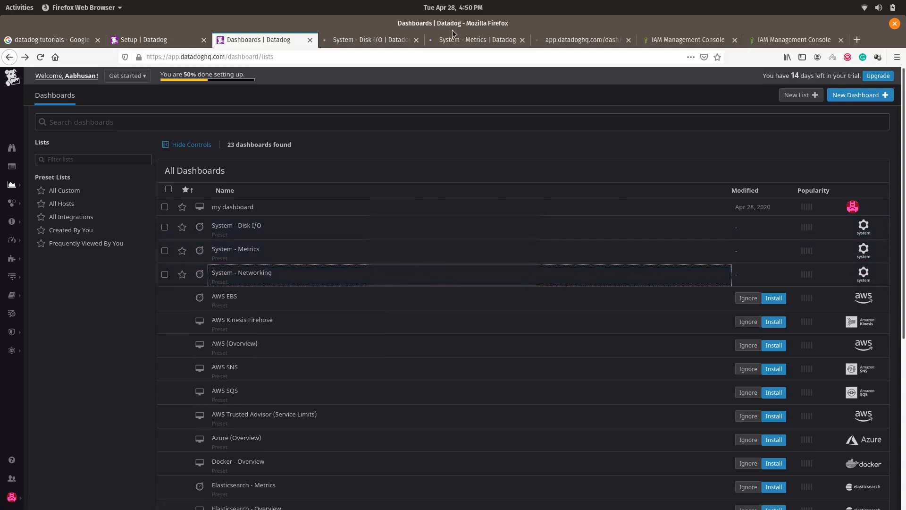
{"action": "left_click", "coordinate": [382, 41]}
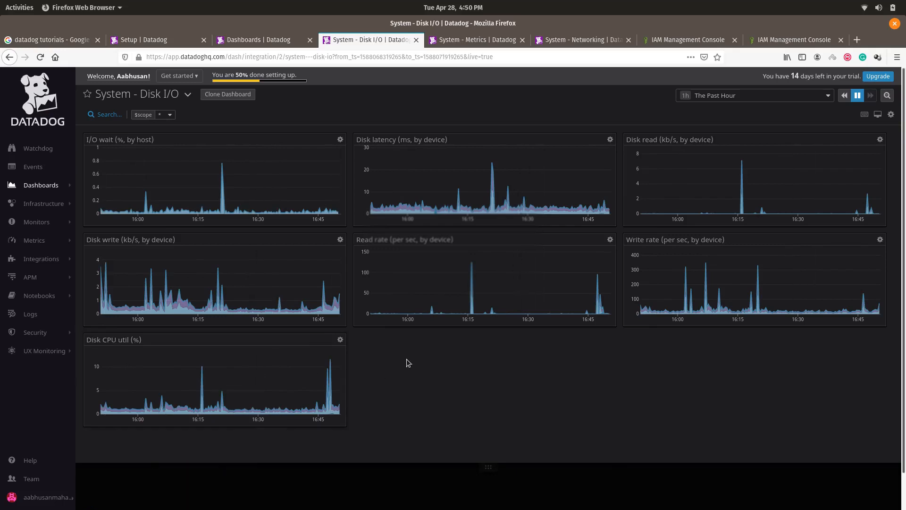
Step: Switch to the System - Metrics dashboard with load, CPU, I/O wait, memory and network graphs
{"action": "left_click", "coordinate": [455, 39]}
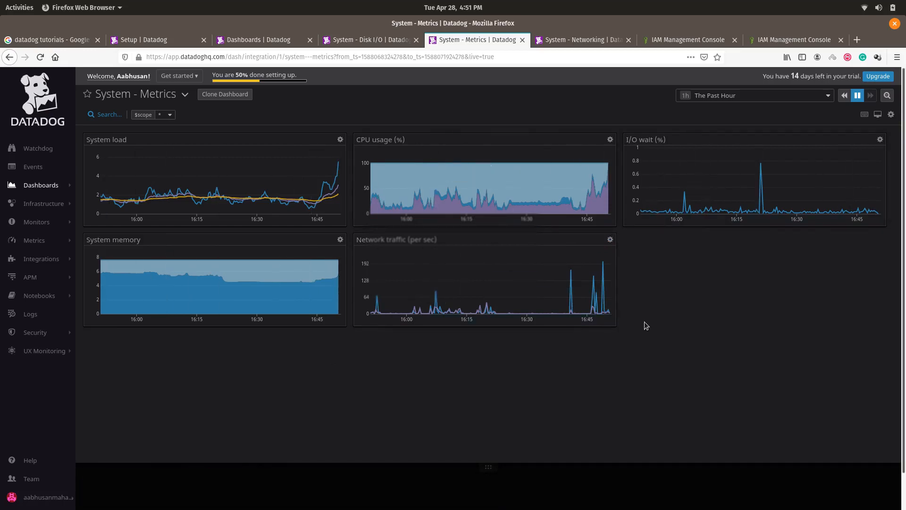
Step: Bring up the System - Networking dashboard with its seven network in/out traffic graphs
{"action": "left_click", "coordinate": [594, 41]}
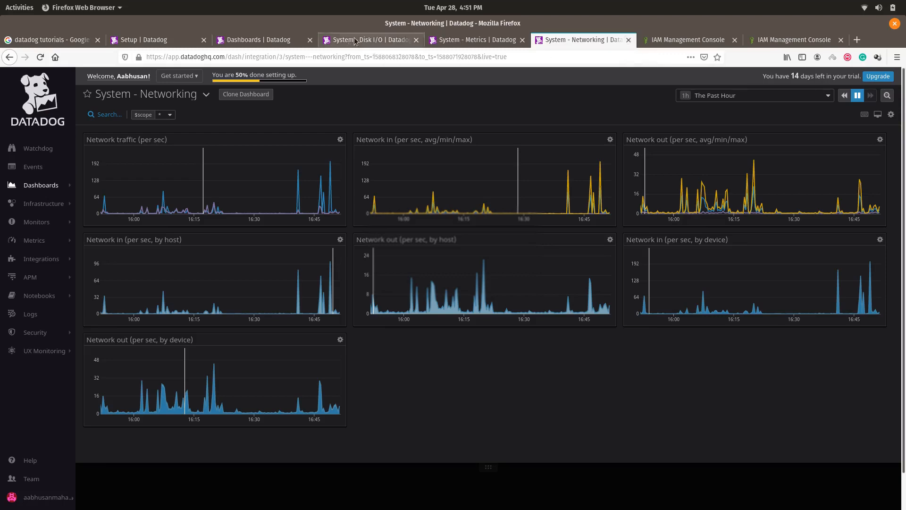
Step: Return to the Agent 7 Ubuntu instructions and select the one-step install command
{"action": "left_click", "coordinate": [155, 41]}
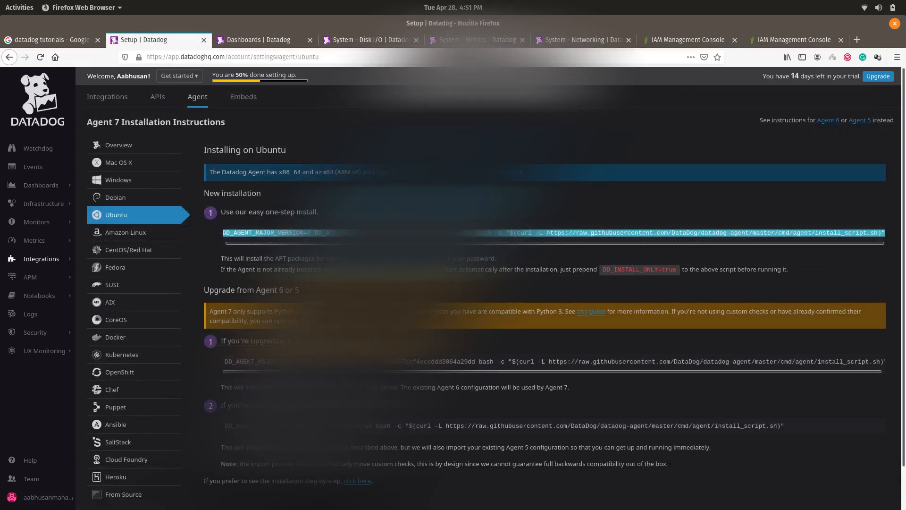
{"action": "triple_click", "coordinate": [415, 232]}
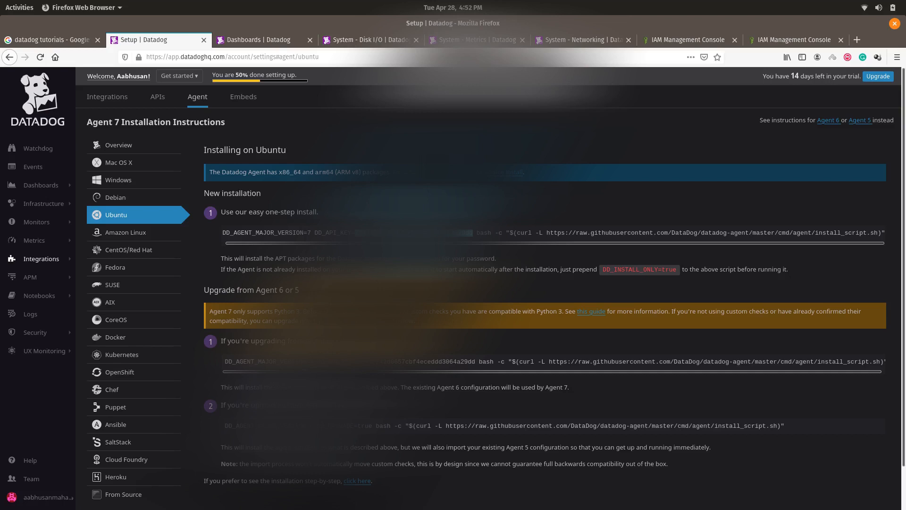
{"action": "triple_click", "coordinate": [415, 233]}
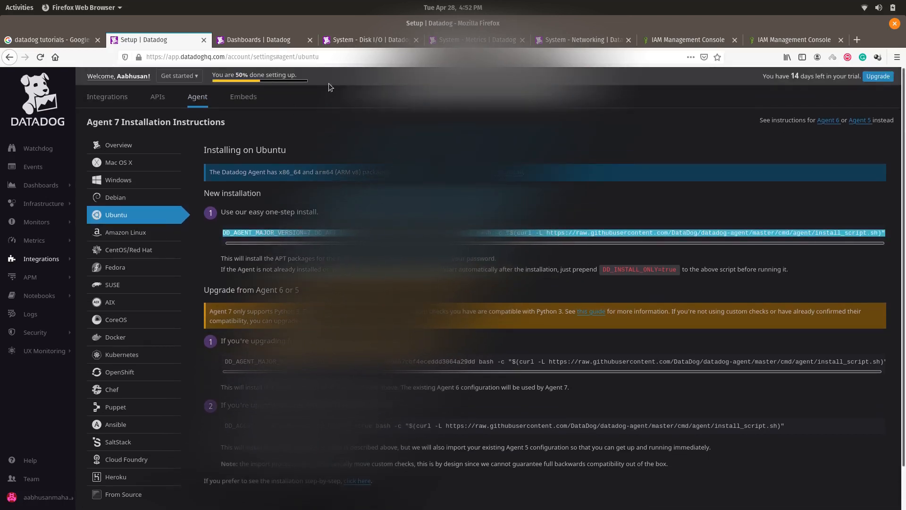
Step: Close the Dashboards, Disk I/O, Metrics and Networking tabs, leaving the Setup instructions
{"action": "left_click", "coordinate": [299, 44]}
{"action": "left_click", "coordinate": [310, 40]}
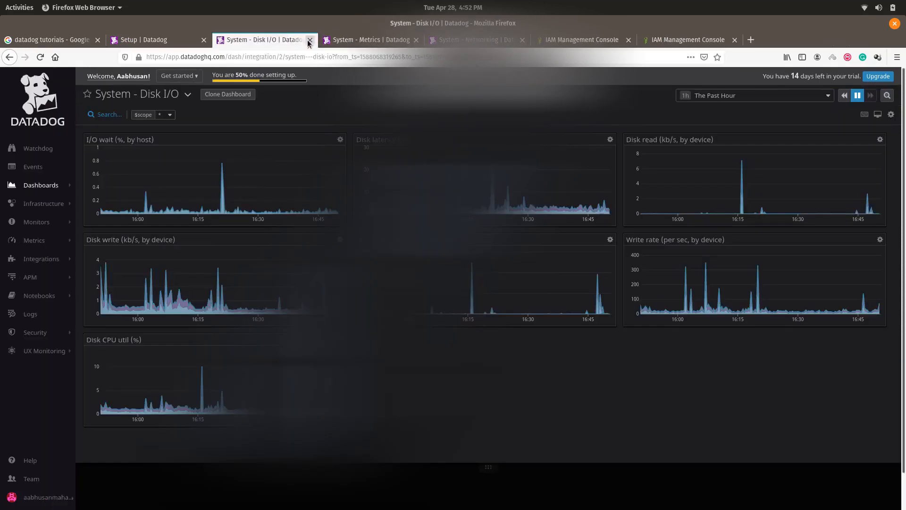
{"action": "left_click", "coordinate": [309, 41]}
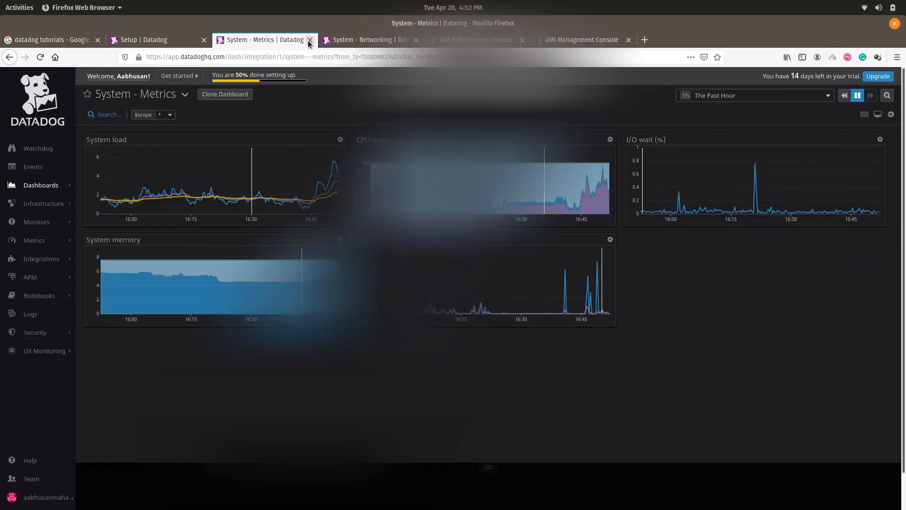
{"action": "left_click", "coordinate": [310, 41]}
{"action": "left_click", "coordinate": [310, 42]}
{"action": "left_click", "coordinate": [180, 42]}
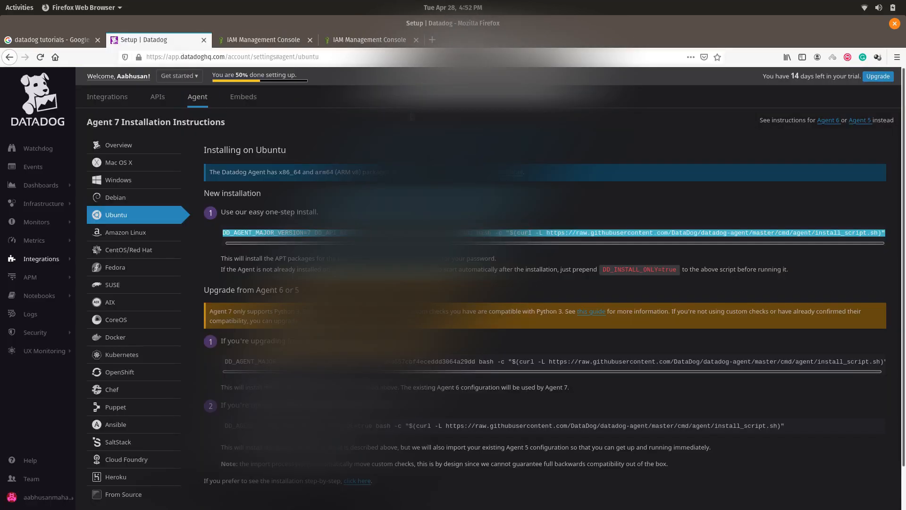
{"action": "left_click", "coordinate": [396, 134]}
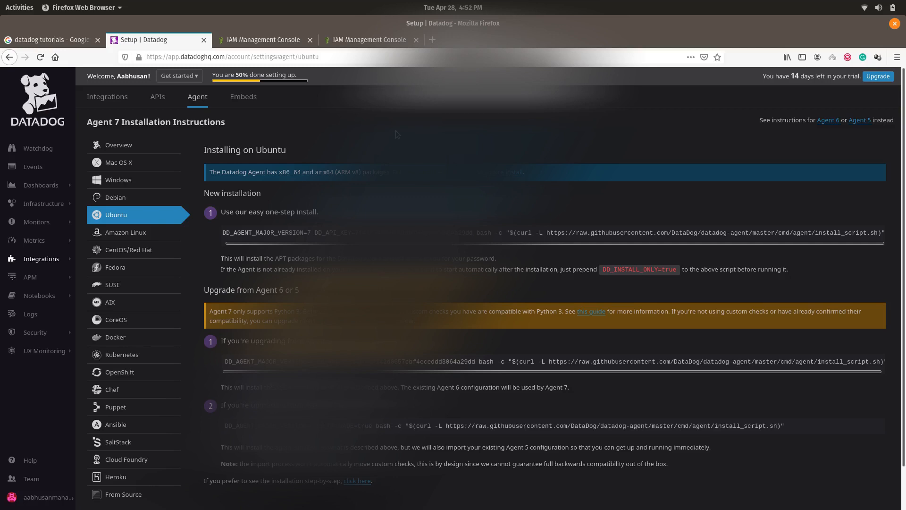
Step: Go to the Integrations settings page via the left navigation's Integrations flyout
{"action": "mouse_move", "coordinate": [40, 262]}
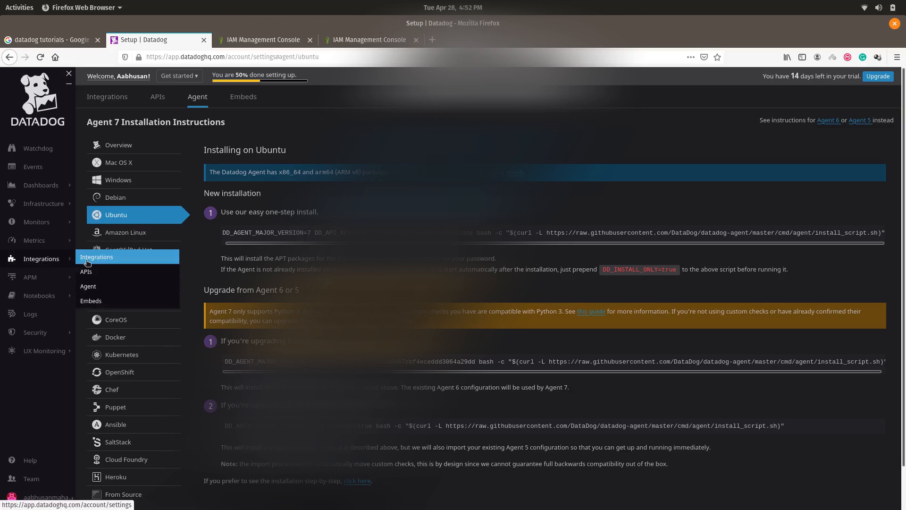
{"action": "left_click", "coordinate": [87, 262]}
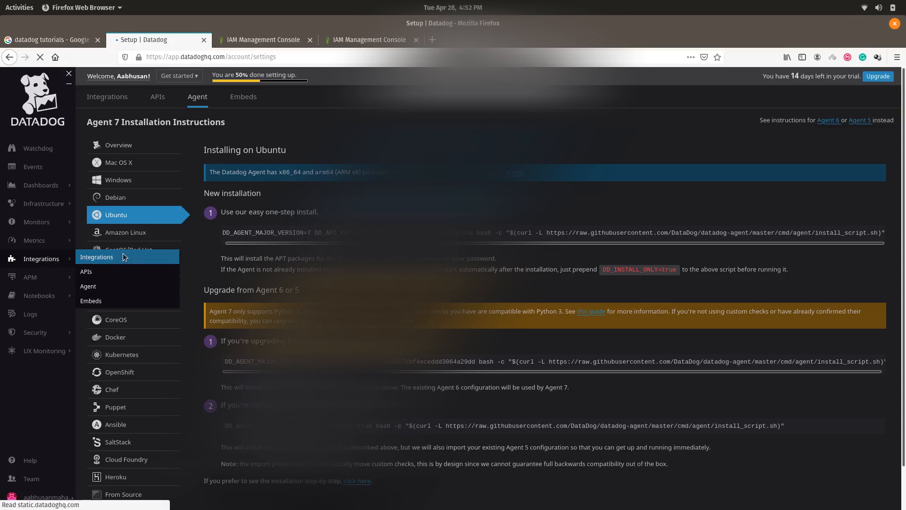
Step: Load the Integrations settings page and wait for its integration tiles to appear
{"action": "left_click", "coordinate": [104, 261]}
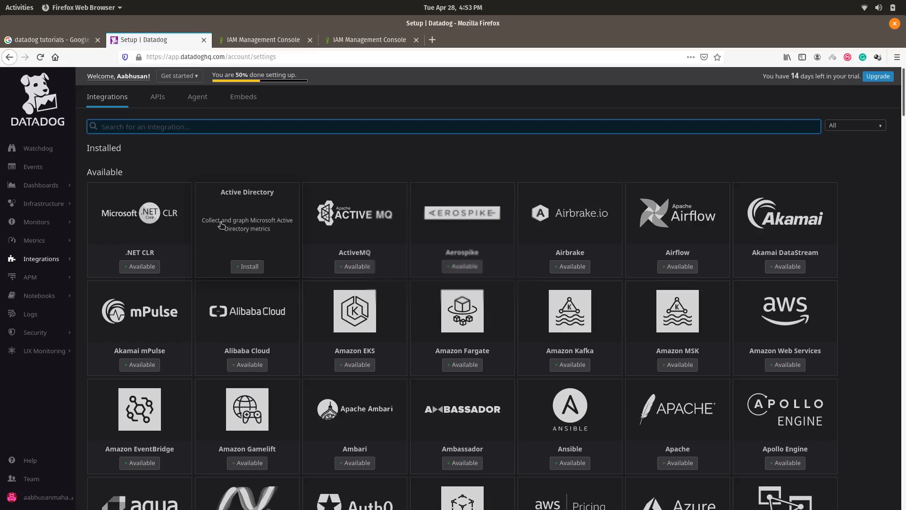
{"action": "scroll", "coordinate": [755, 330], "scroll_direction": "down", "scroll_amount": 2}
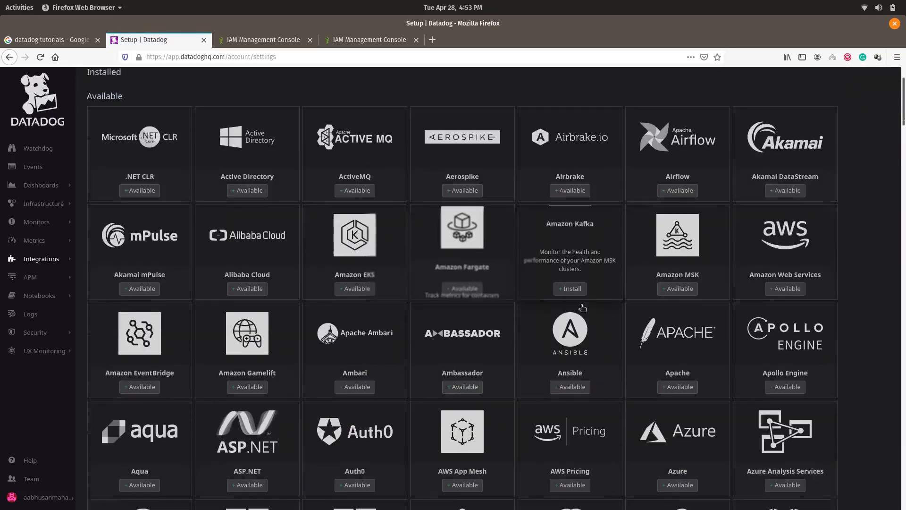
{"action": "scroll", "coordinate": [716, 289], "scroll_direction": "up", "scroll_amount": 2}
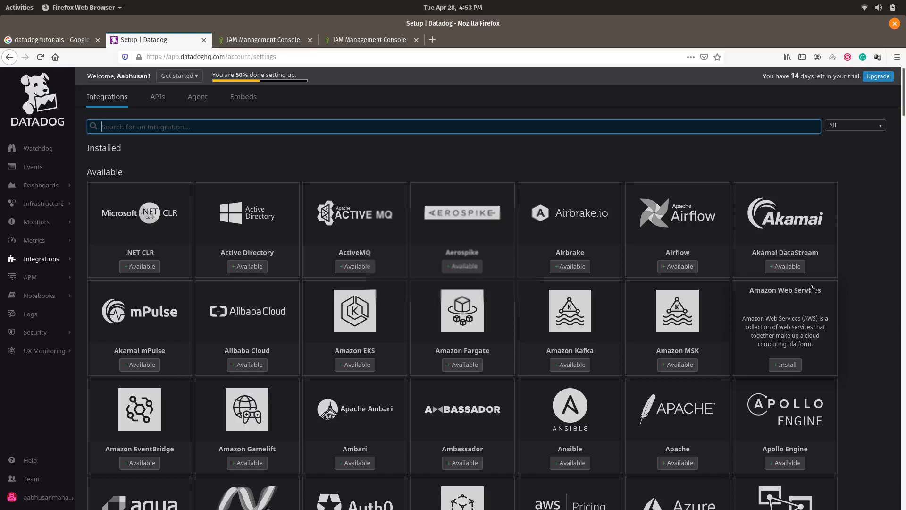
{"action": "left_click", "coordinate": [860, 290]}
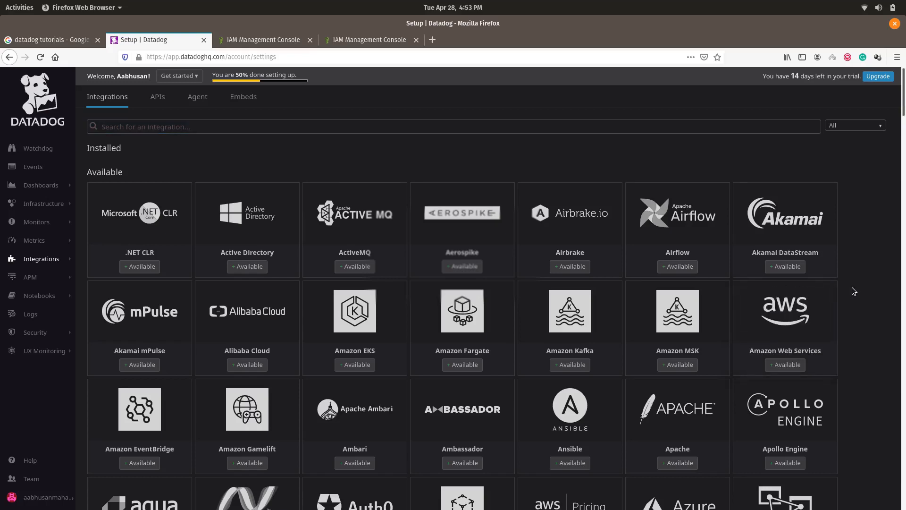
{"action": "mouse_move", "coordinate": [229, 304]}
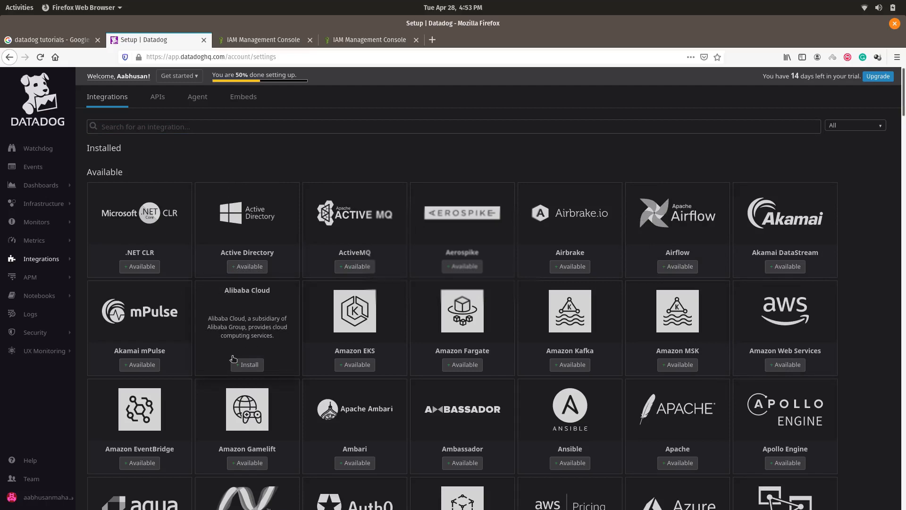
Step: Scroll through the catalogue of integration tiles to browse what is available
{"action": "scroll", "coordinate": [313, 366], "scroll_direction": "down", "scroll_amount": 3}
{"action": "scroll", "coordinate": [312, 366], "scroll_direction": "down", "scroll_amount": 5}
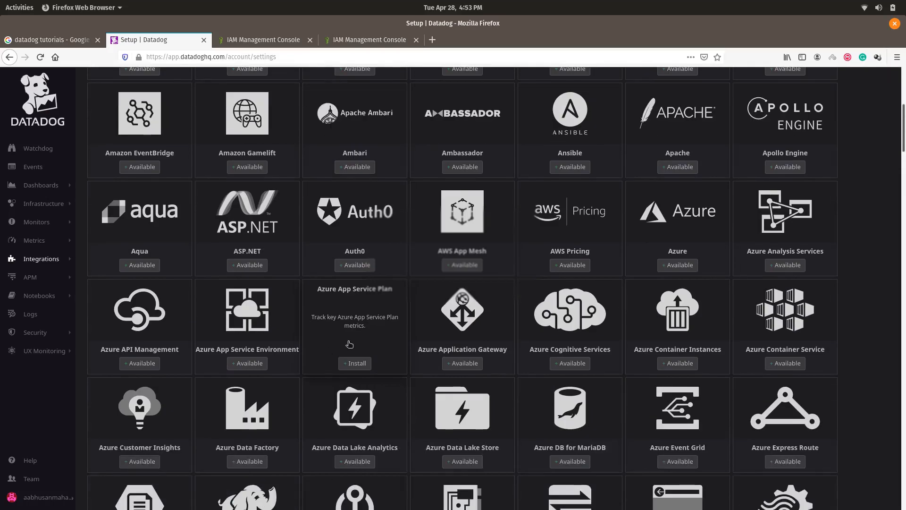
{"action": "scroll", "coordinate": [582, 291], "scroll_direction": "down", "scroll_amount": 6}
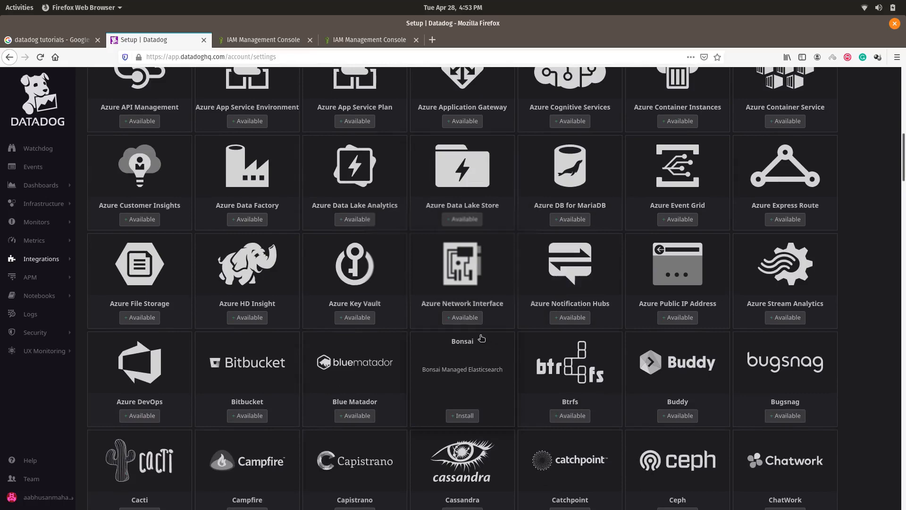
{"action": "scroll", "coordinate": [481, 338], "scroll_direction": "down", "scroll_amount": 3}
{"action": "scroll", "coordinate": [481, 338], "scroll_direction": "down", "scroll_amount": 5}
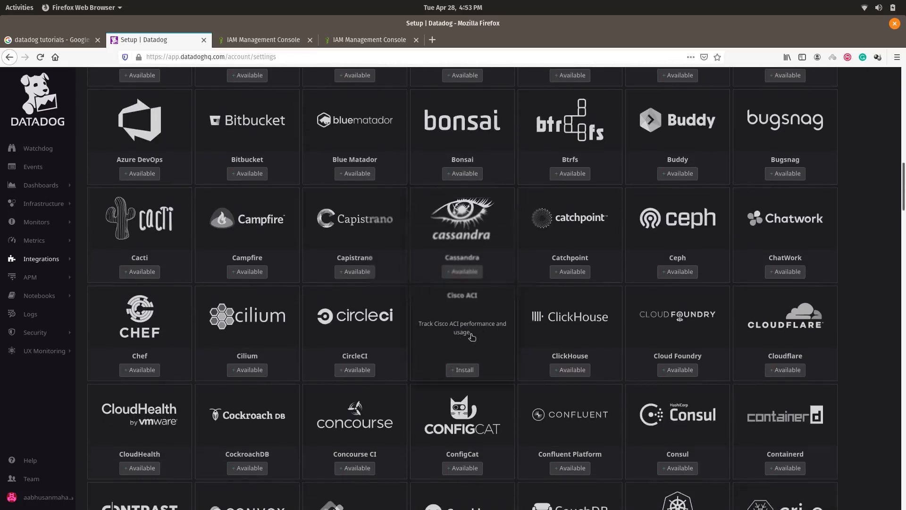
{"action": "scroll", "coordinate": [366, 341], "scroll_direction": "down", "scroll_amount": 3}
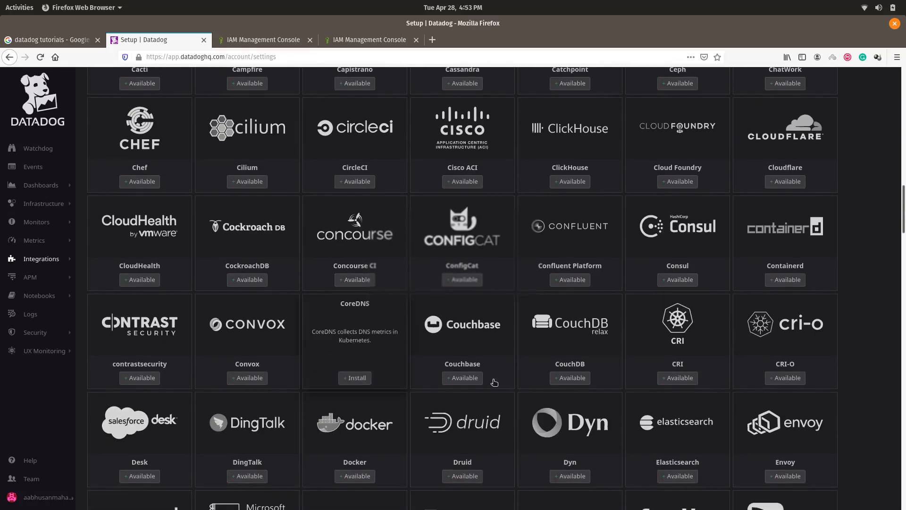
{"action": "scroll", "coordinate": [299, 352], "scroll_direction": "down", "scroll_amount": 6}
{"action": "scroll", "coordinate": [496, 382], "scroll_direction": "down", "scroll_amount": 9}
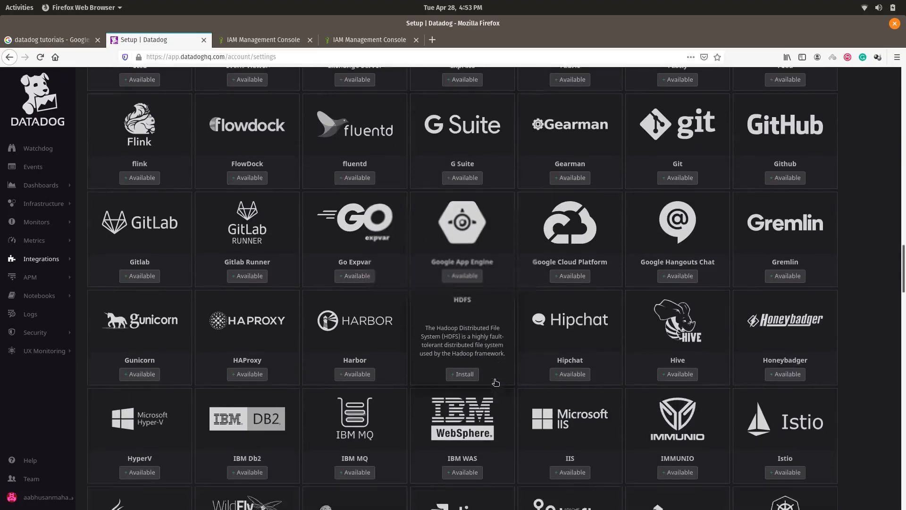
{"action": "scroll", "coordinate": [573, 262], "scroll_direction": "up", "scroll_amount": 2}
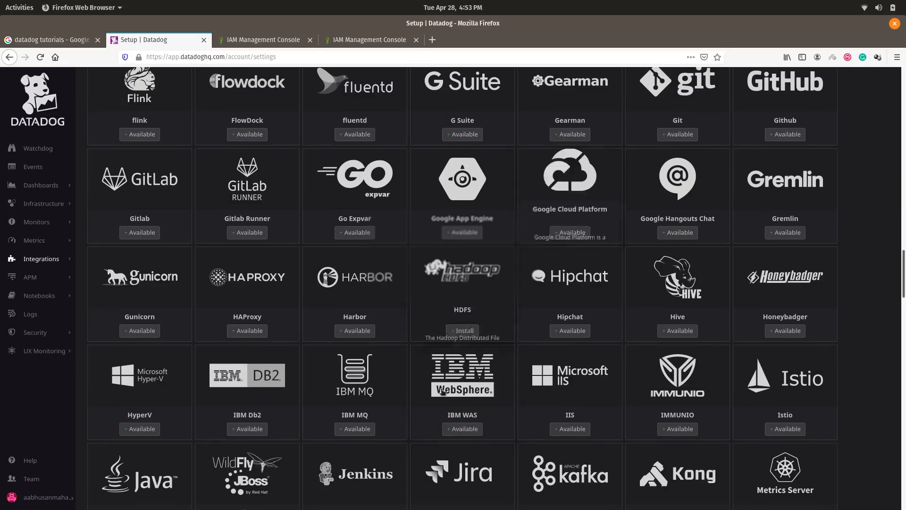
{"action": "scroll", "coordinate": [448, 330], "scroll_direction": "down", "scroll_amount": 6}
{"action": "scroll", "coordinate": [434, 394], "scroll_direction": "down", "scroll_amount": 4}
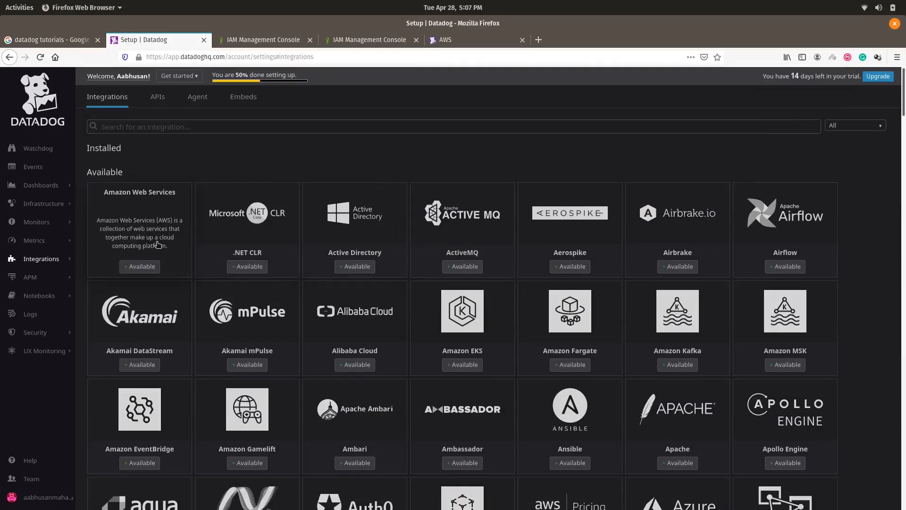
Step: Open the Amazon Web Services integration's Configuration and compare Access Keys with Role Delegation
{"action": "left_click", "coordinate": [150, 267]}
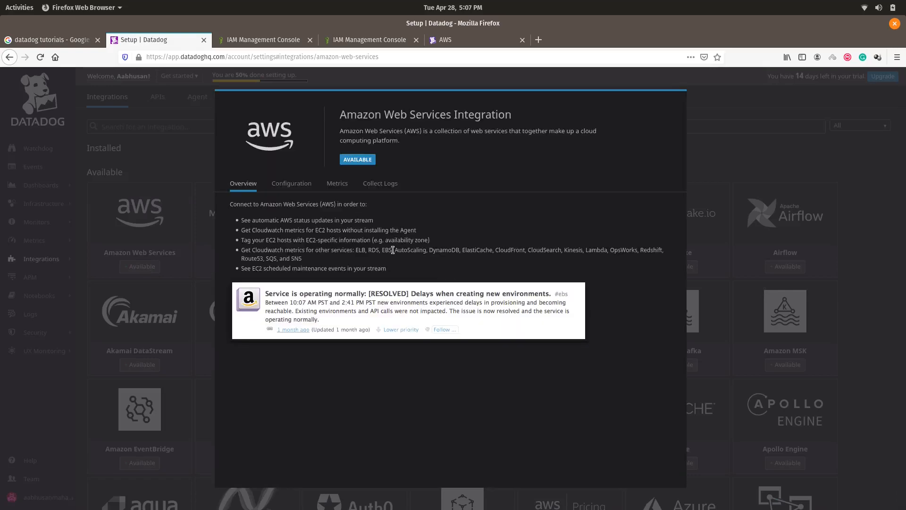
{"action": "left_click", "coordinate": [292, 184]}
{"action": "scroll", "coordinate": [504, 355], "scroll_direction": "down", "scroll_amount": 3}
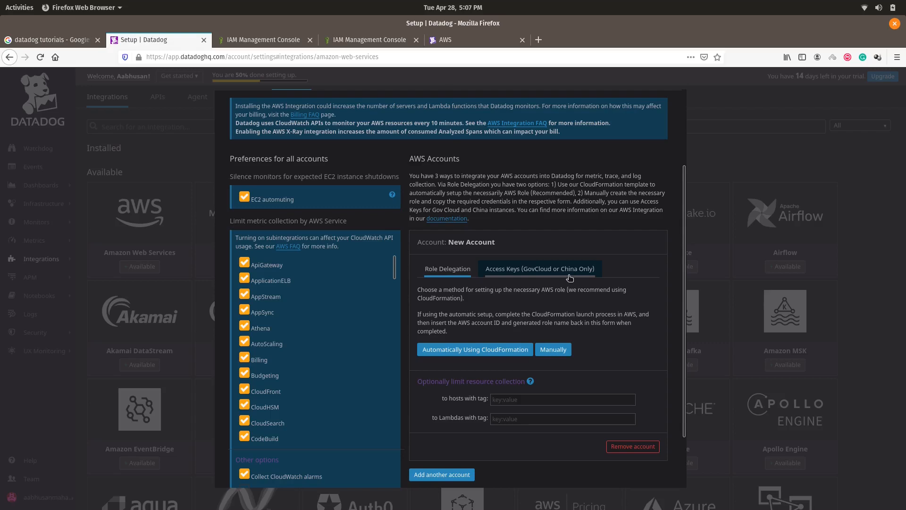
{"action": "left_click", "coordinate": [543, 267]}
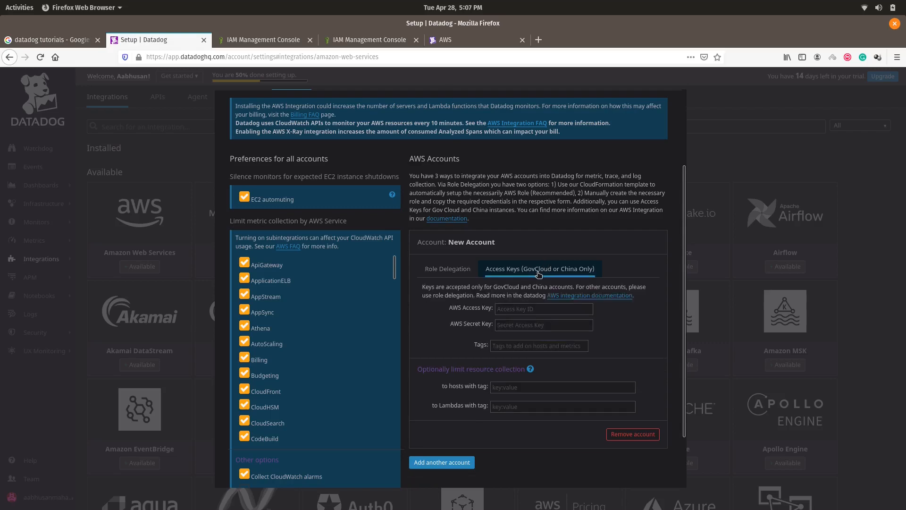
{"action": "left_click", "coordinate": [460, 268]}
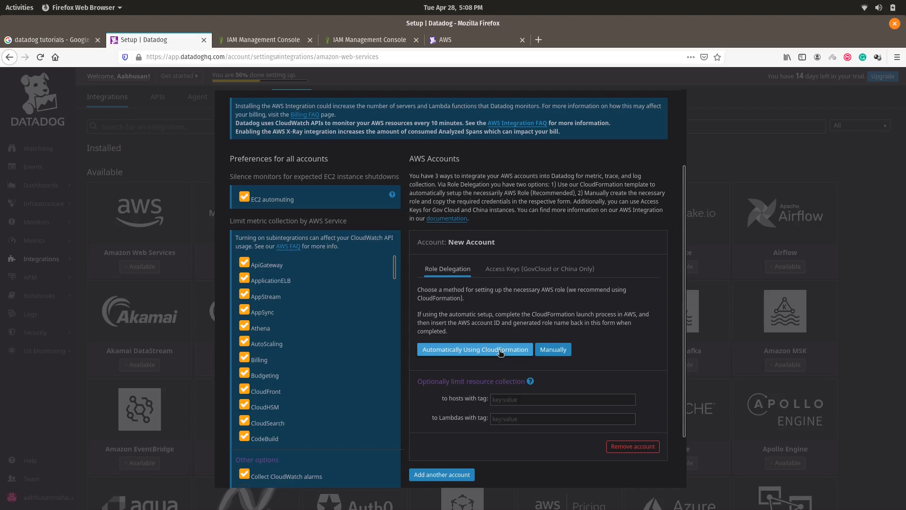
Step: Choose manual role delegation and select the generated AWS External ID
{"action": "left_click", "coordinate": [557, 352]}
{"action": "double_click", "coordinate": [510, 350]}
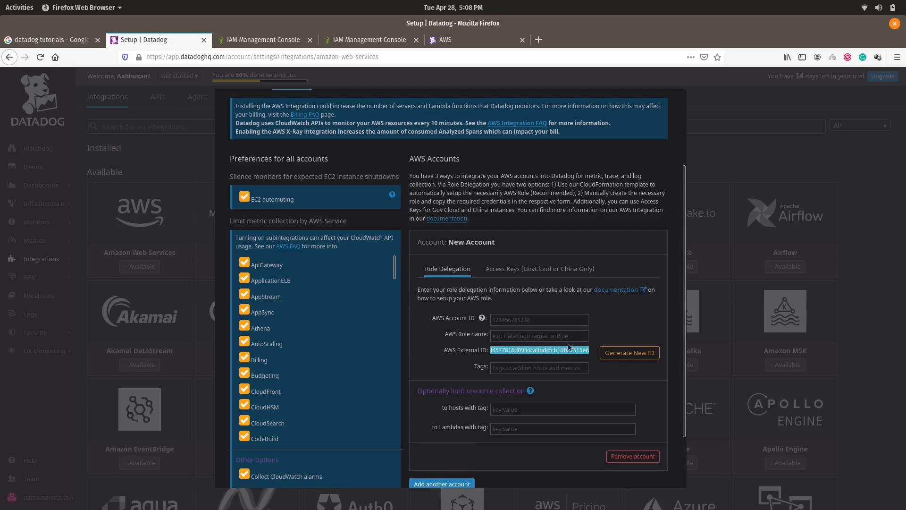
{"action": "left_click", "coordinate": [595, 322]}
{"action": "double_click", "coordinate": [548, 349]}
{"action": "left_click", "coordinate": [600, 340]}
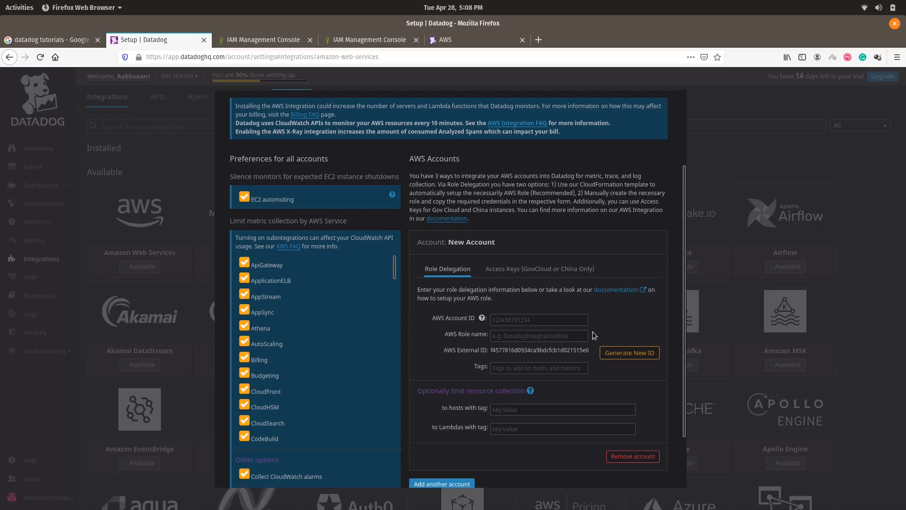
{"action": "double_click", "coordinate": [541, 349]}
{"action": "left_click", "coordinate": [599, 334]}
Step: Review the Datadog AWS integration docs for the IAM role setup
{"action": "left_click", "coordinate": [282, 42]}
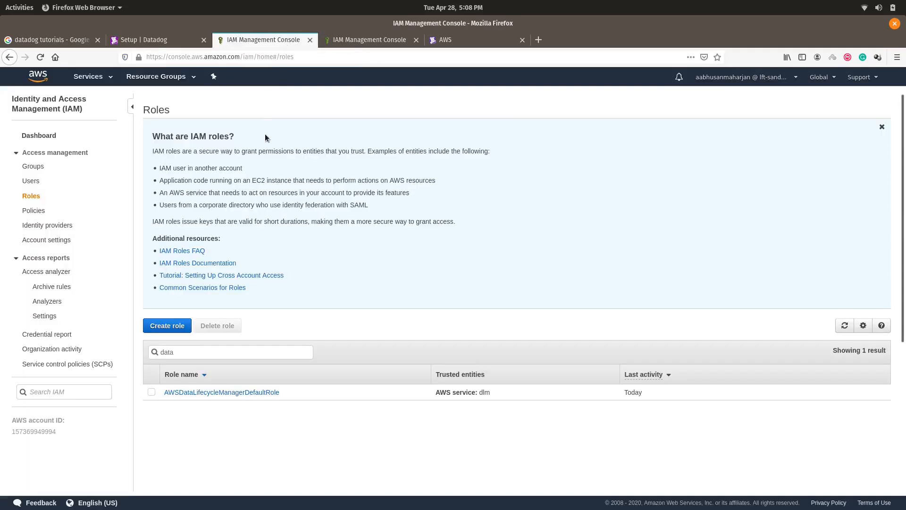
{"action": "left_click", "coordinate": [445, 40]}
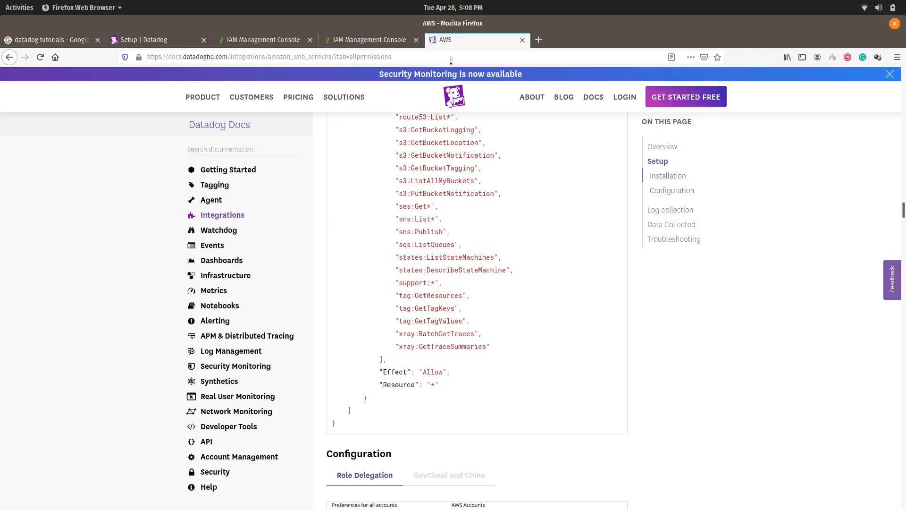
{"action": "scroll", "coordinate": [903, 201], "scroll_direction": "up", "scroll_amount": 10}
{"action": "left_click_drag", "start_coordinate": [905, 203], "coordinate": [902, 177]}
{"action": "scroll", "coordinate": [598, 201], "scroll_direction": "up", "scroll_amount": 10}
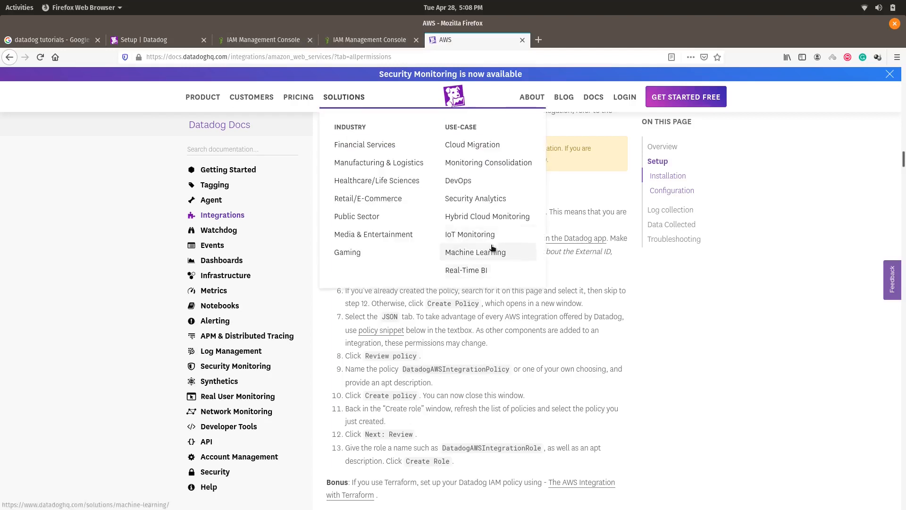
Step: Start creating an IAM role trusted by Another AWS account
{"action": "left_click", "coordinate": [250, 41]}
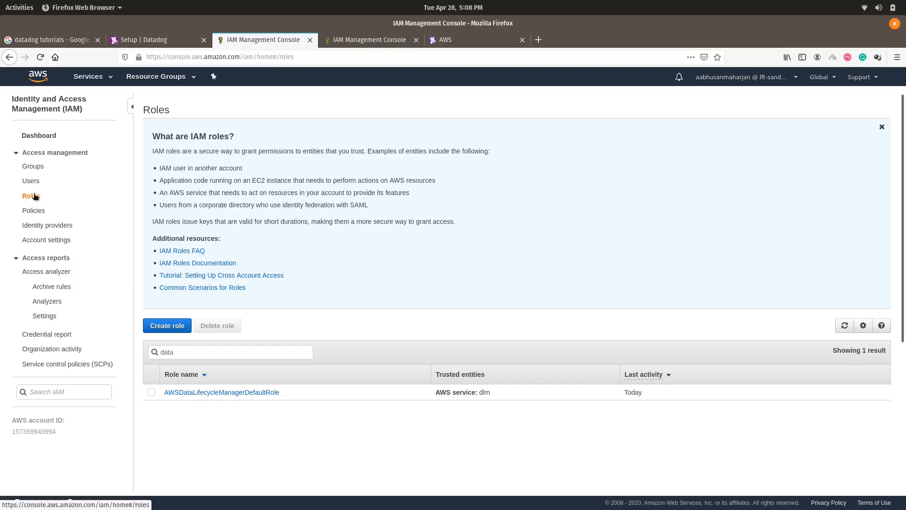
{"action": "left_click", "coordinate": [167, 325]}
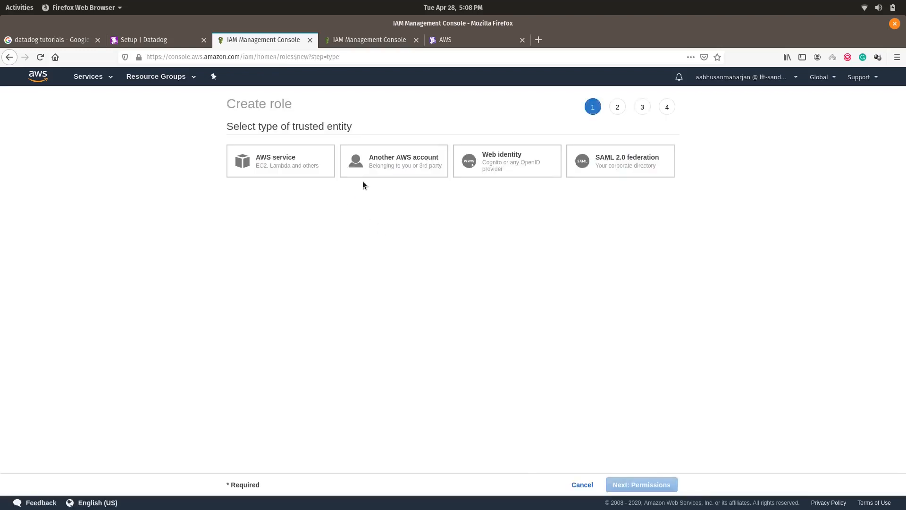
{"action": "left_click", "coordinate": [404, 164]}
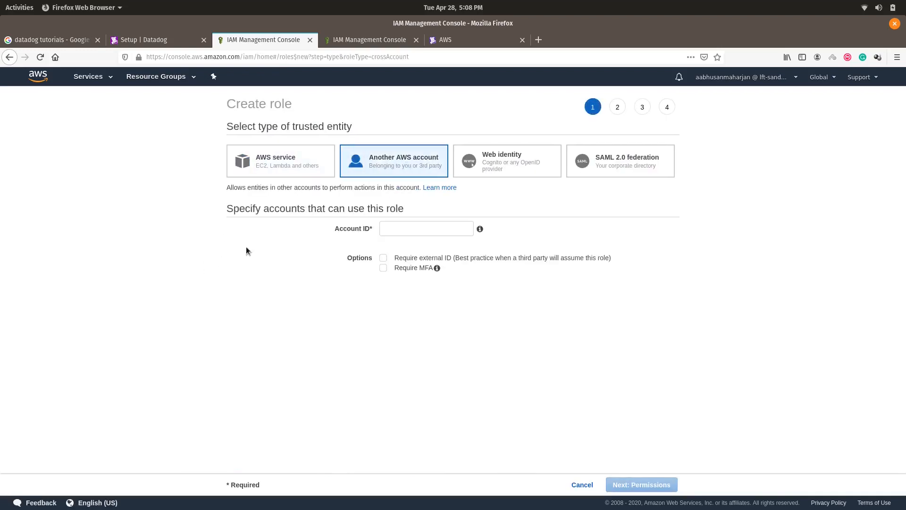
{"action": "left_click", "coordinate": [426, 230]}
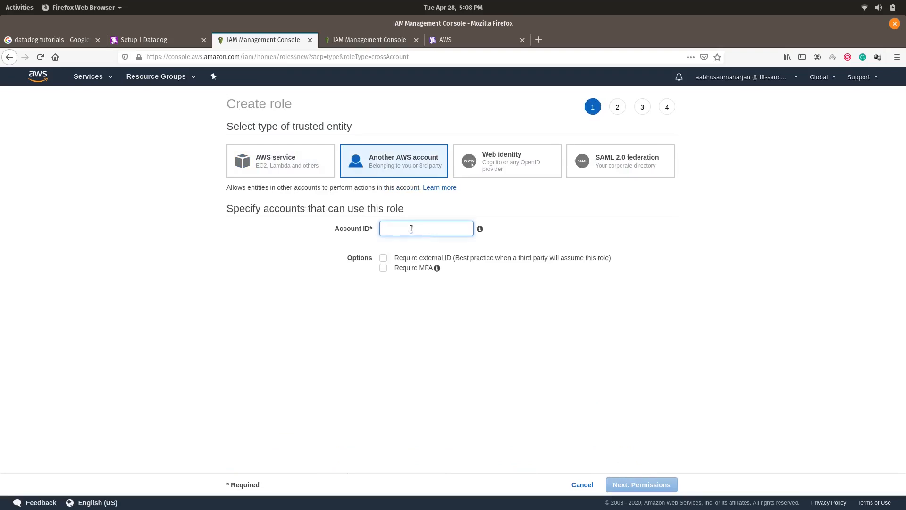
{"action": "left_click", "coordinate": [474, 34]}
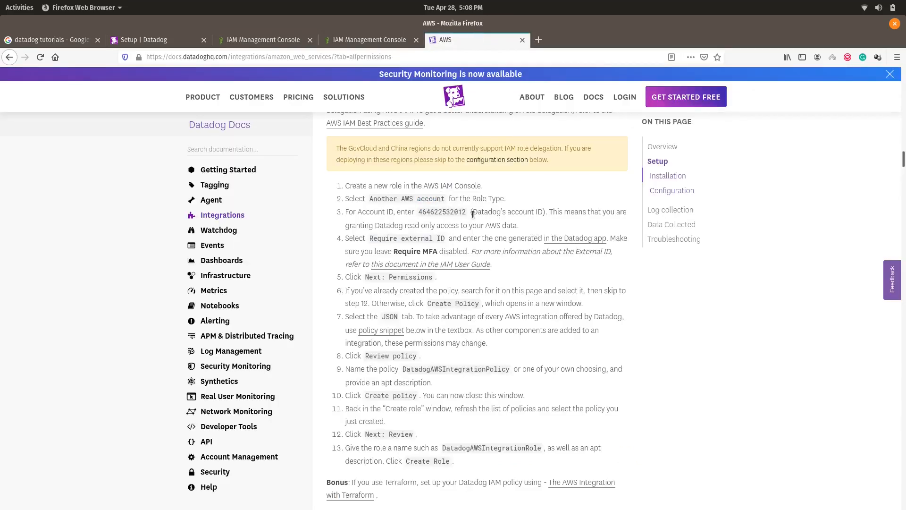
{"action": "left_click_drag", "start_coordinate": [468, 214], "coordinate": [418, 215]}
{"action": "key", "text": "ctrl+c"}
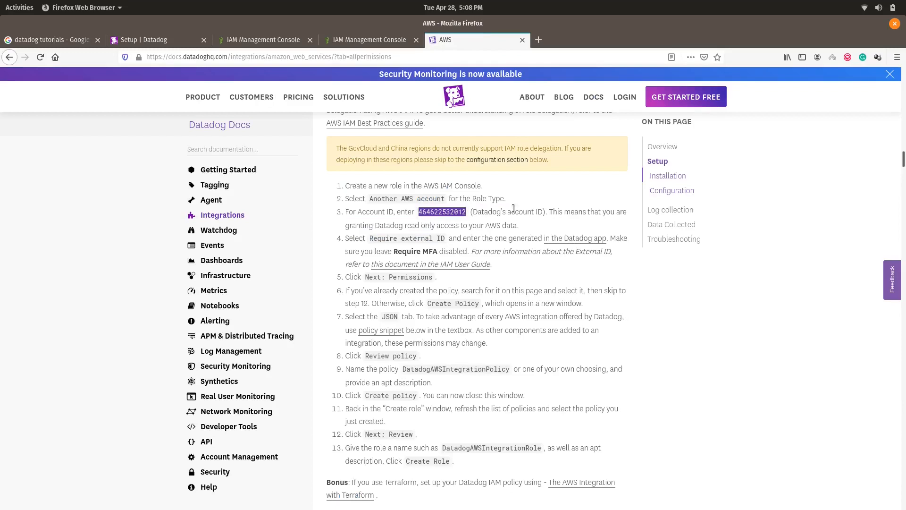
{"action": "left_click", "coordinate": [278, 41]}
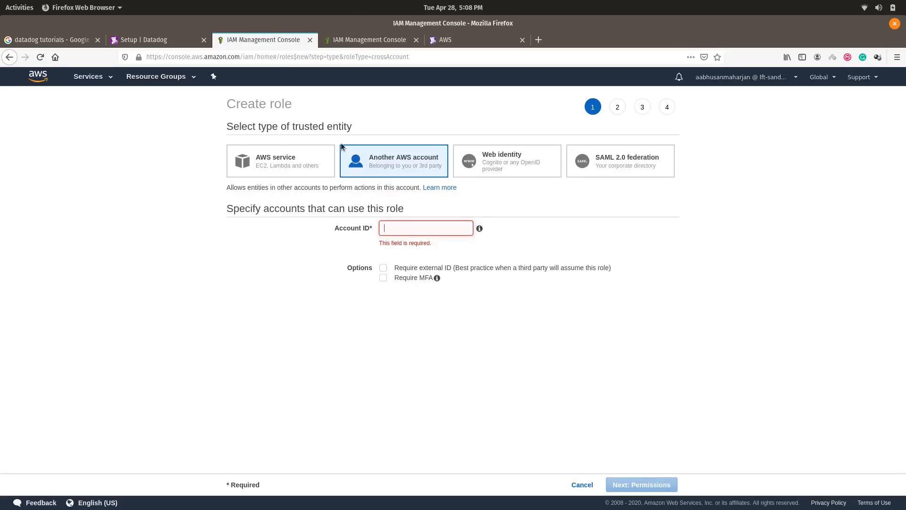
{"action": "key", "text": "ctrl+v"}
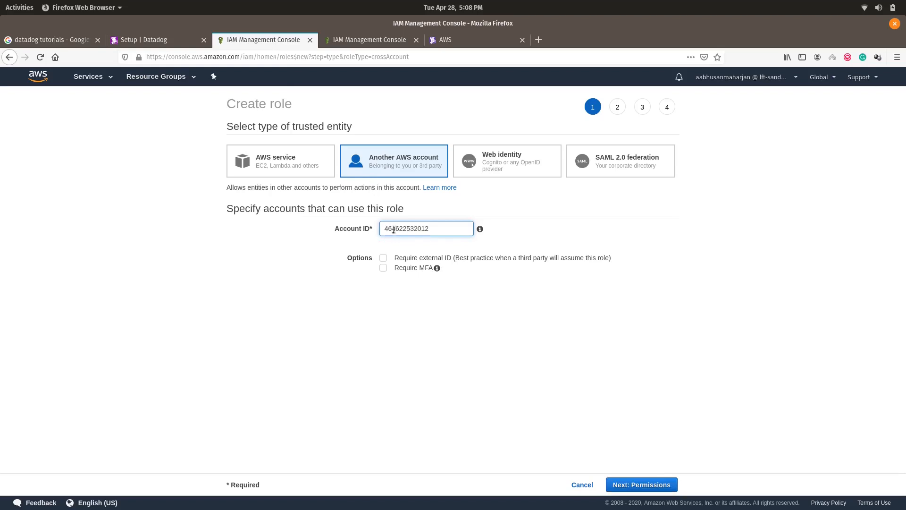
{"action": "left_click", "coordinate": [383, 258]}
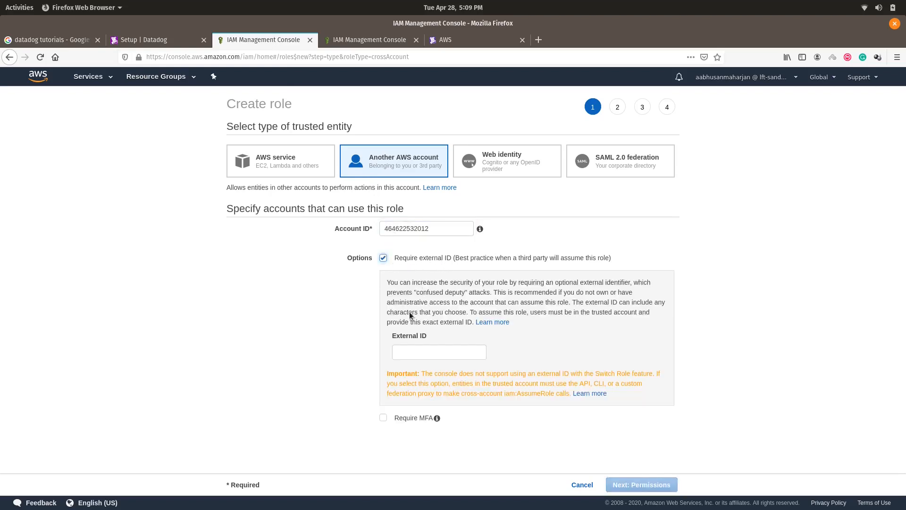
{"action": "left_click", "coordinate": [415, 350]}
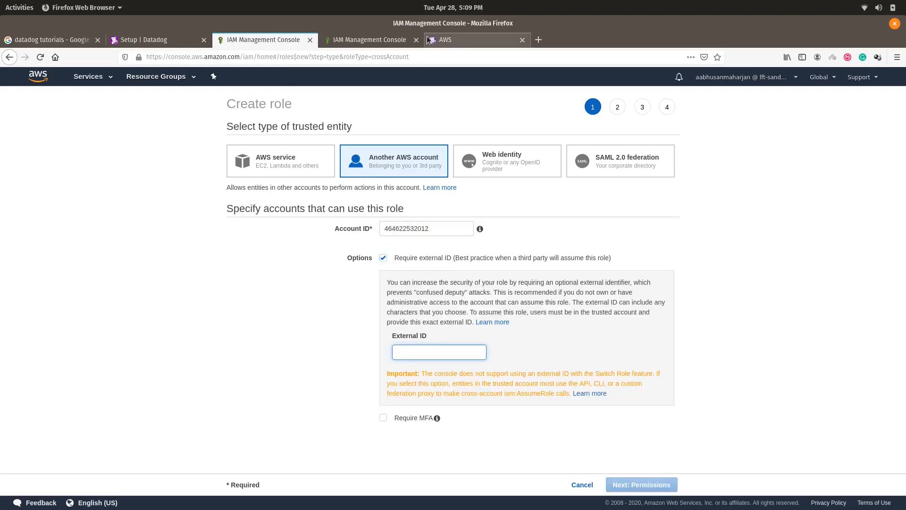
{"action": "left_click", "coordinate": [408, 43]}
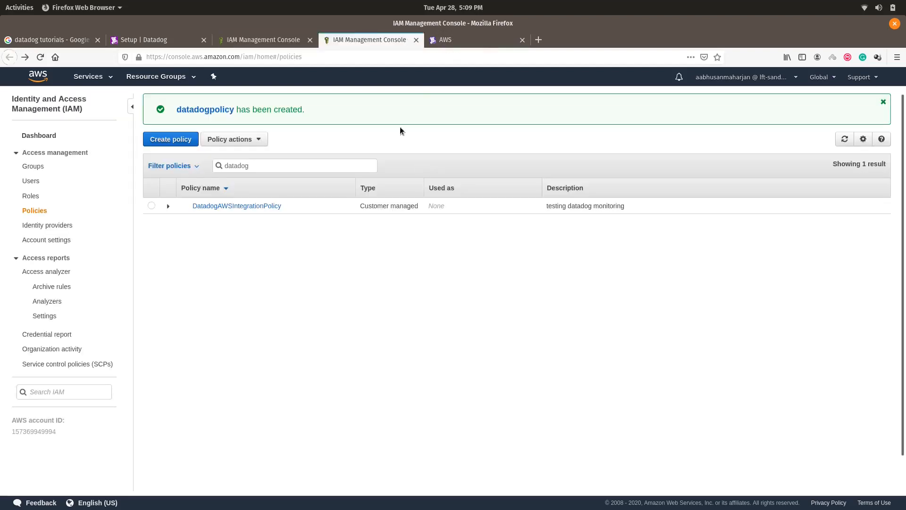
Step: Copy the AWS External ID from Datadog's AWS integration settings
{"action": "left_click", "coordinate": [282, 34]}
{"action": "left_click", "coordinate": [188, 41]}
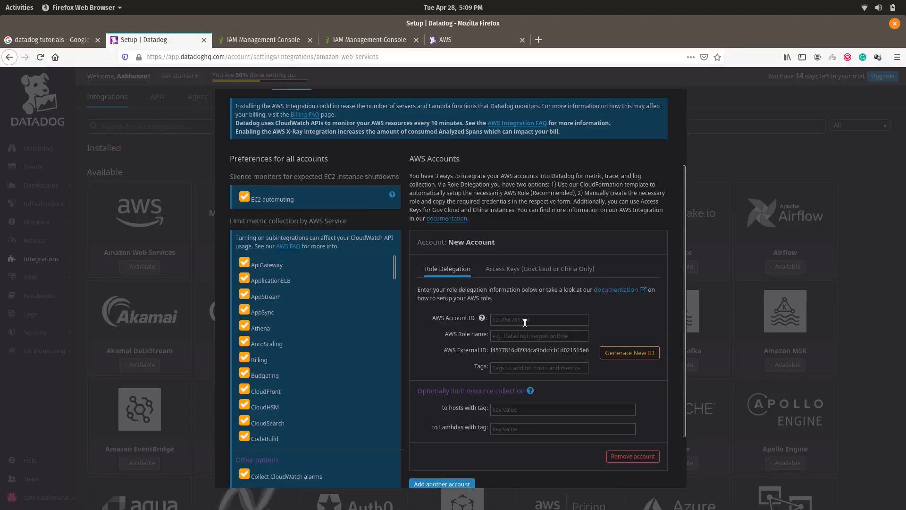
{"action": "double_click", "coordinate": [542, 350]}
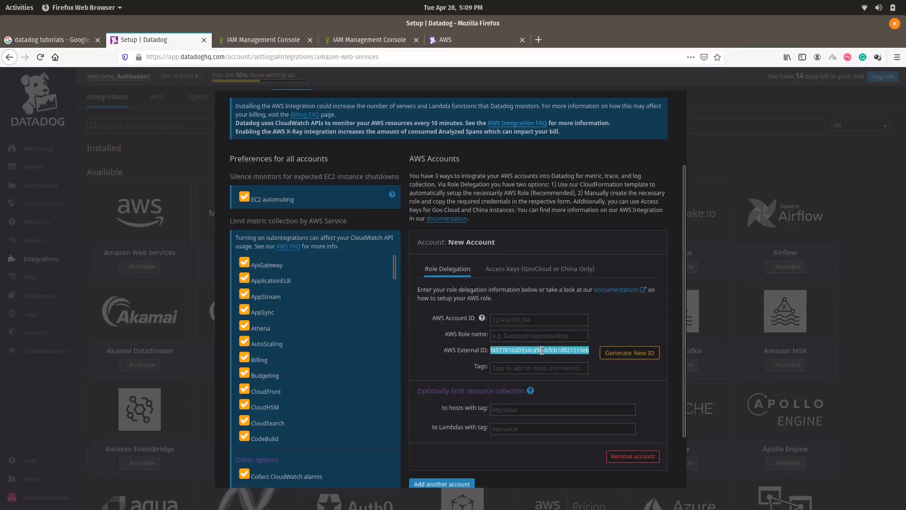
{"action": "right_click", "coordinate": [569, 350]}
{"action": "key", "text": "c"}
{"action": "right_click", "coordinate": [569, 350]}
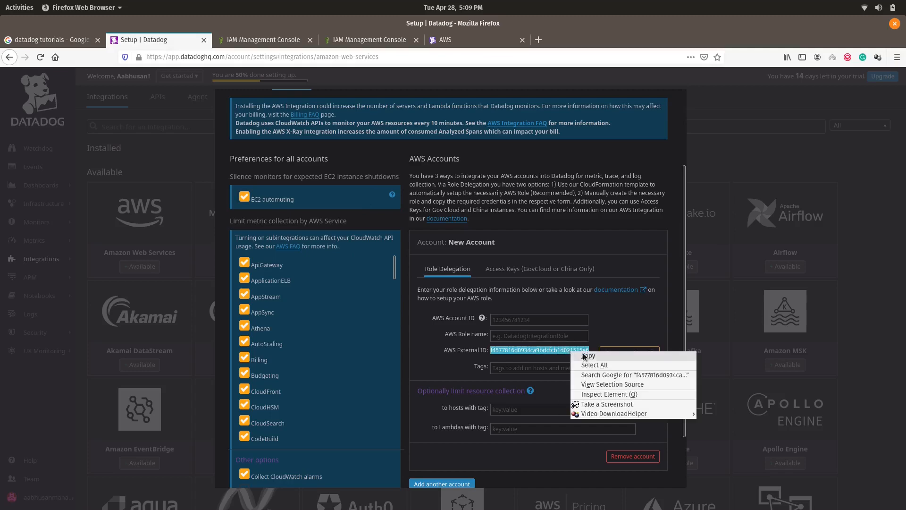
{"action": "key", "text": "c"}
Step: Paste the external ID into the role form and continue to Next: Permissions
{"action": "left_click", "coordinate": [372, 35]}
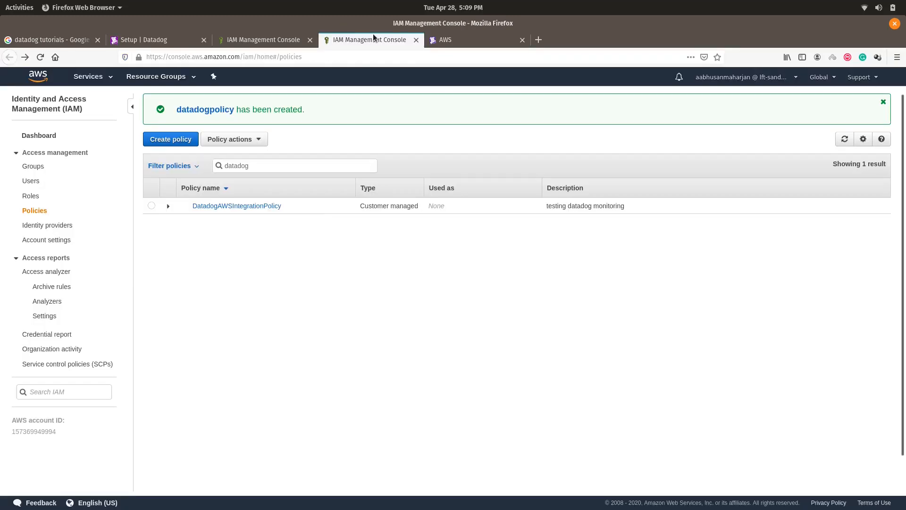
{"action": "left_click", "coordinate": [250, 34]}
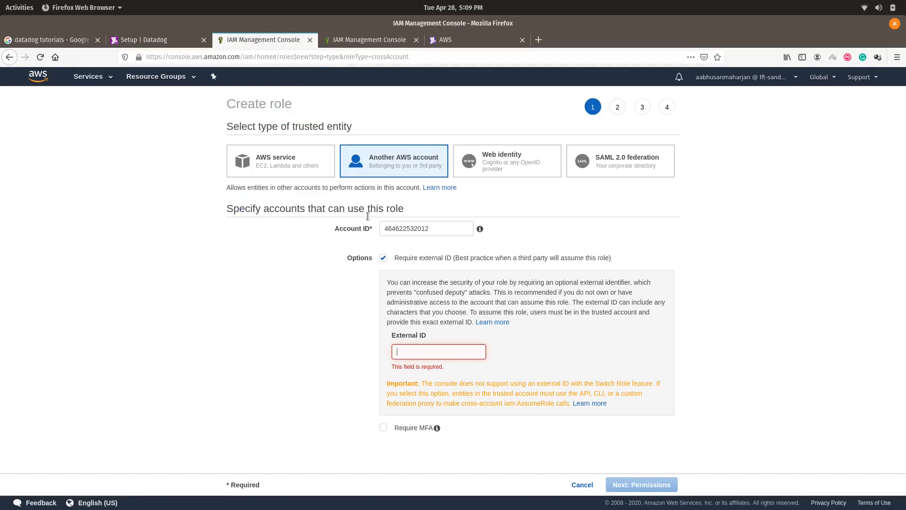
{"action": "left_click", "coordinate": [417, 351]}
{"action": "key", "text": "ctrl+v"}
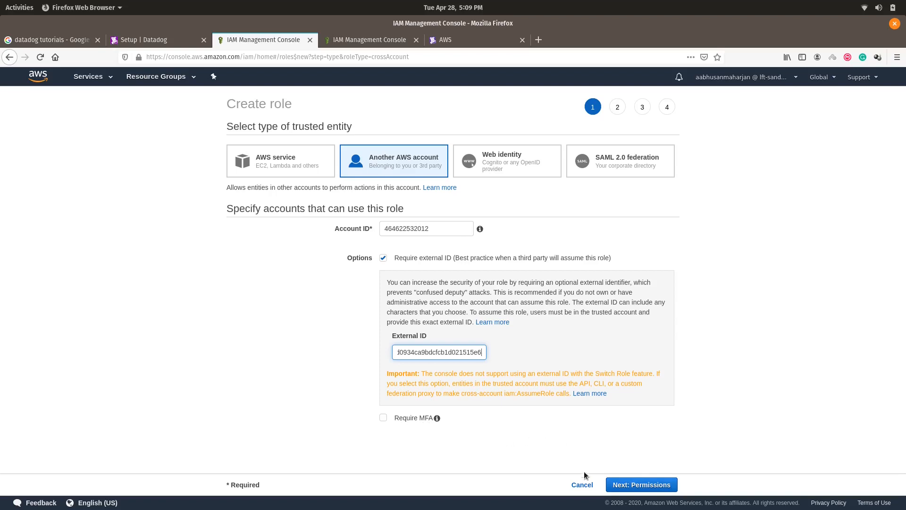
{"action": "left_click", "coordinate": [633, 485]}
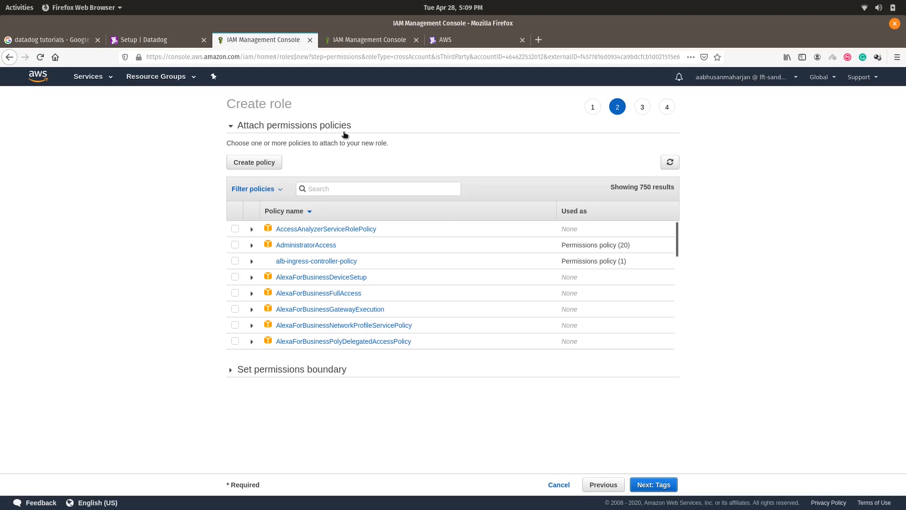
Step: Read through the JSON IAM policy in the Datadog docs
{"action": "left_click", "coordinate": [475, 38]}
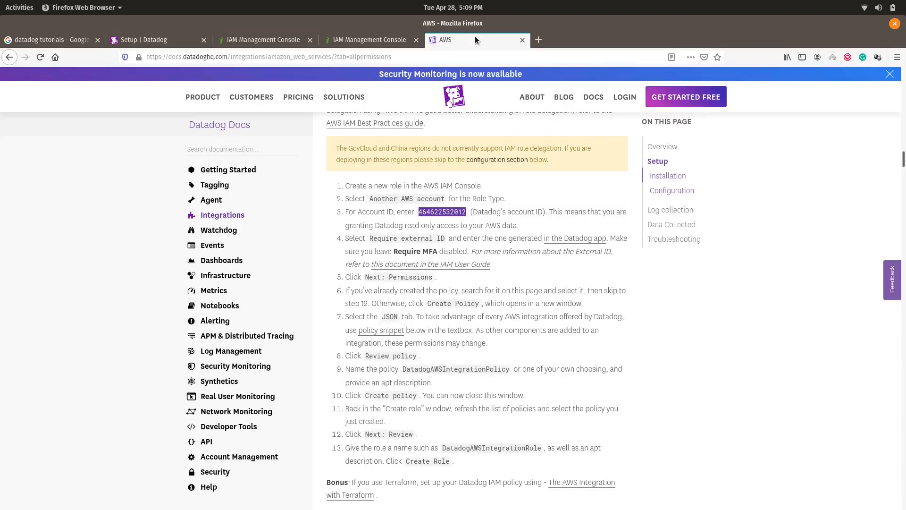
{"action": "scroll", "coordinate": [479, 329], "scroll_direction": "down", "scroll_amount": 8}
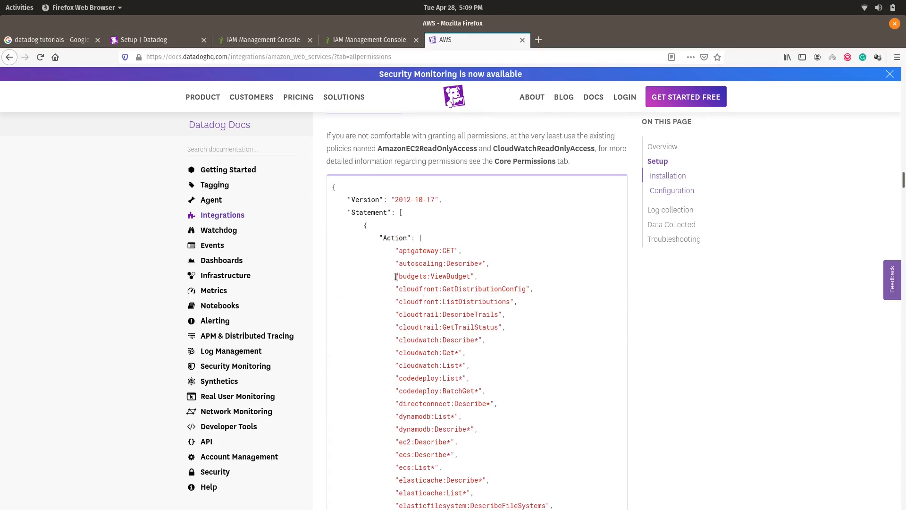
{"action": "left_click_drag", "start_coordinate": [332, 188], "coordinate": [562, 494]}
{"action": "left_click", "coordinate": [503, 378]}
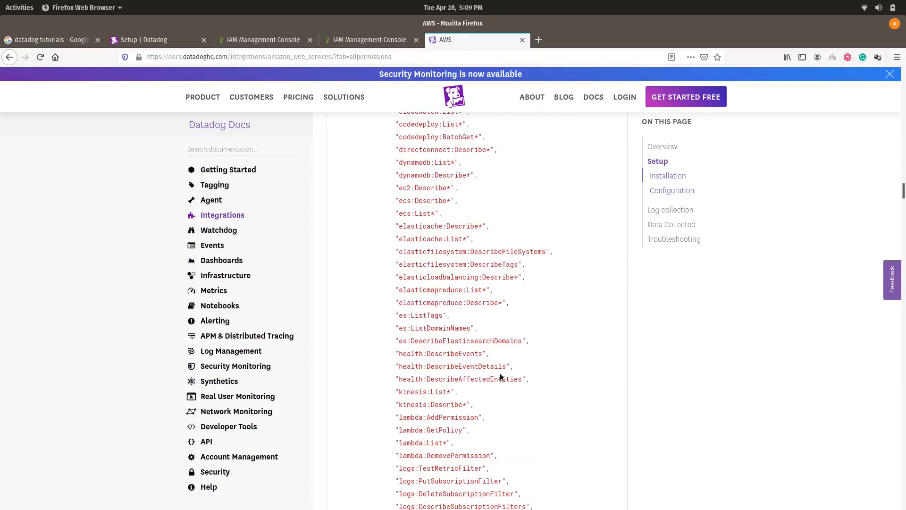
{"action": "scroll", "coordinate": [523, 360], "scroll_direction": "up", "scroll_amount": 3}
{"action": "scroll", "coordinate": [522, 359], "scroll_direction": "up", "scroll_amount": 9}
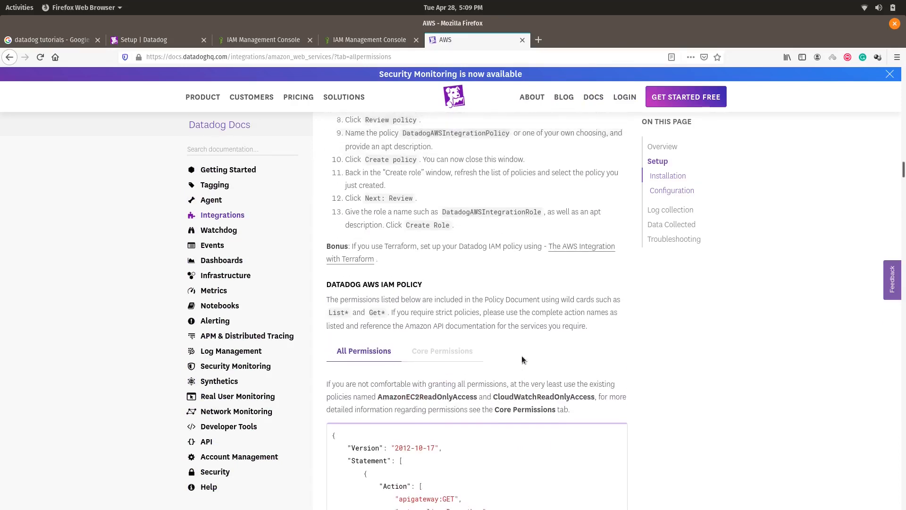
{"action": "scroll", "coordinate": [520, 357], "scroll_direction": "down", "scroll_amount": 3}
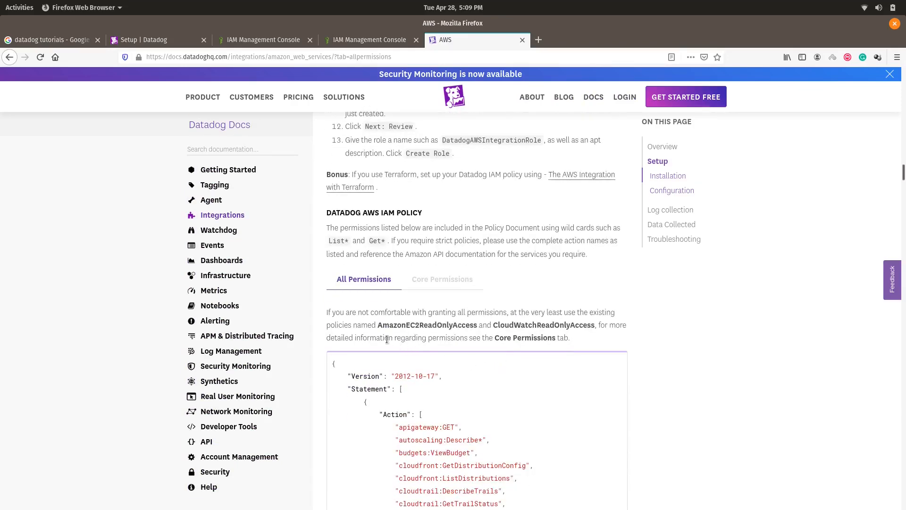
Step: Check the AmazonEC2ReadOnlyAccess policy name in the docs, then return to IAM Policies
{"action": "left_click_drag", "start_coordinate": [378, 324], "coordinate": [591, 325]}
{"action": "left_click", "coordinate": [542, 365]}
{"action": "scroll", "coordinate": [455, 379], "scroll_direction": "down", "scroll_amount": 5}
{"action": "scroll", "coordinate": [418, 381], "scroll_direction": "up", "scroll_amount": 4}
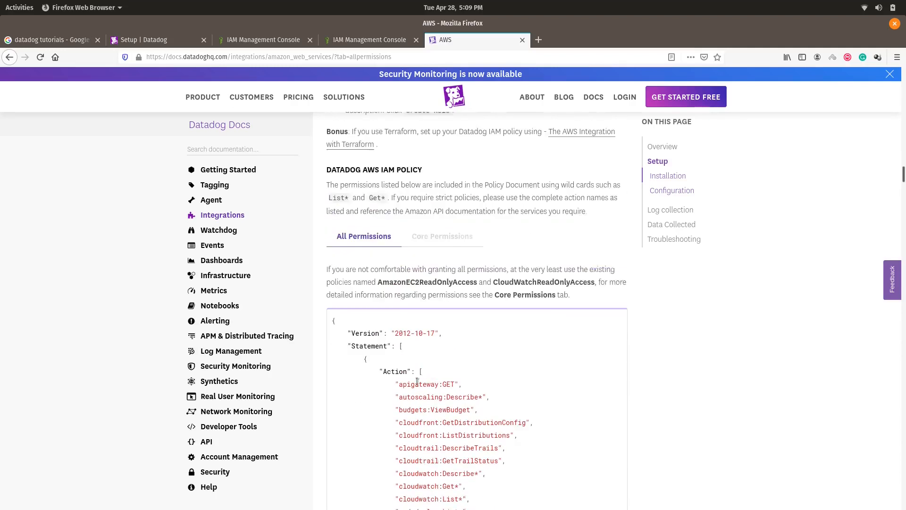
{"action": "left_click_drag", "start_coordinate": [523, 438], "coordinate": [527, 449]}
{"action": "left_click", "coordinate": [527, 449]}
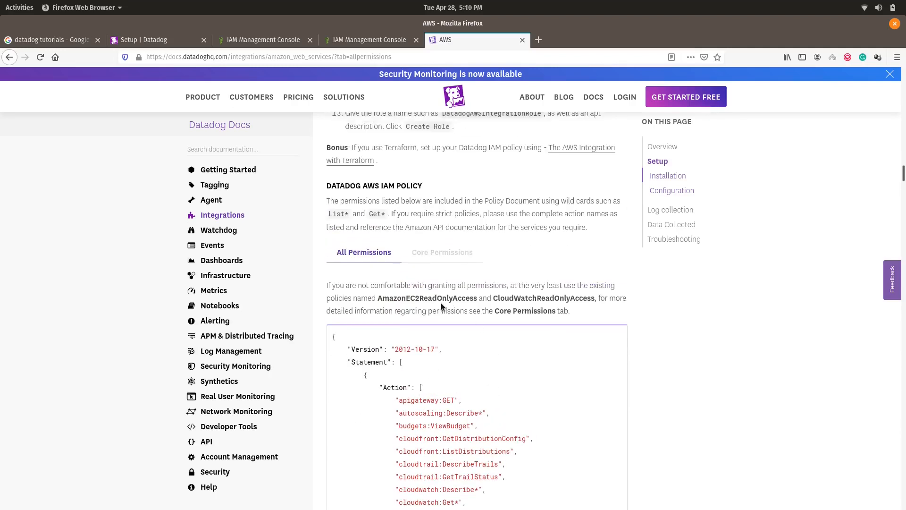
{"action": "left_click", "coordinate": [359, 40]}
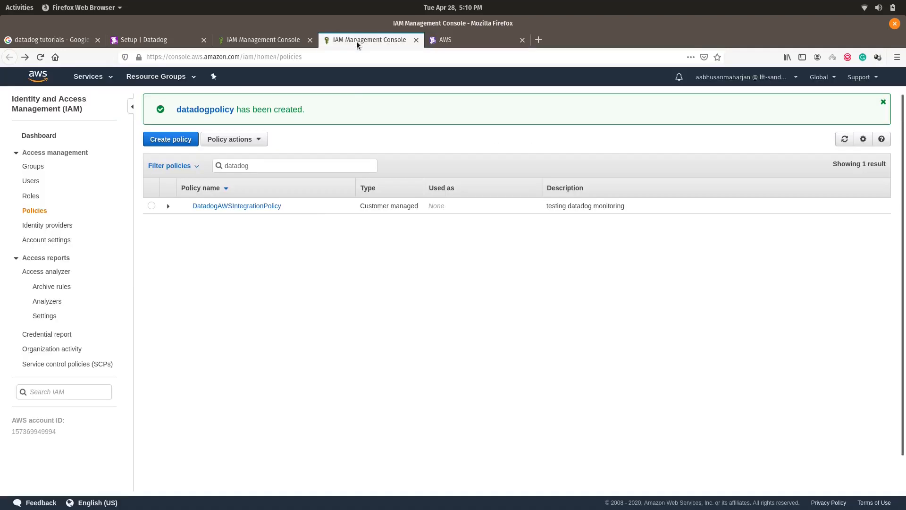
Step: Glance at the JSON policy editor, then open DatadogAWSIntegrationPolicy and scroll its JSON permissions
{"action": "left_click", "coordinate": [184, 145]}
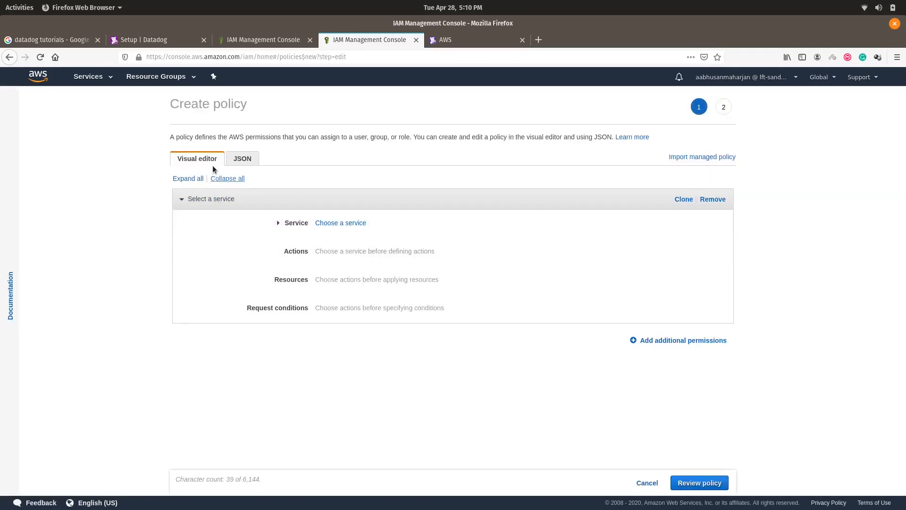
{"action": "left_click", "coordinate": [242, 158]}
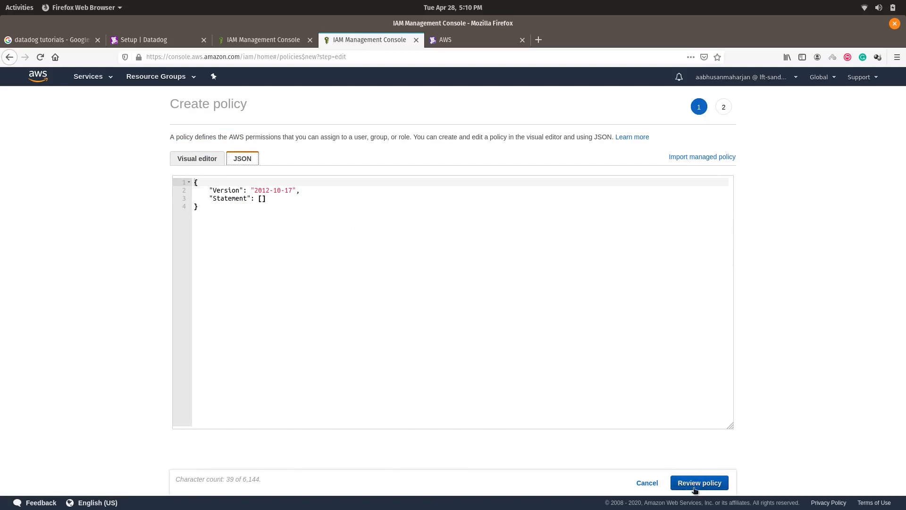
{"action": "left_click", "coordinate": [9, 57]}
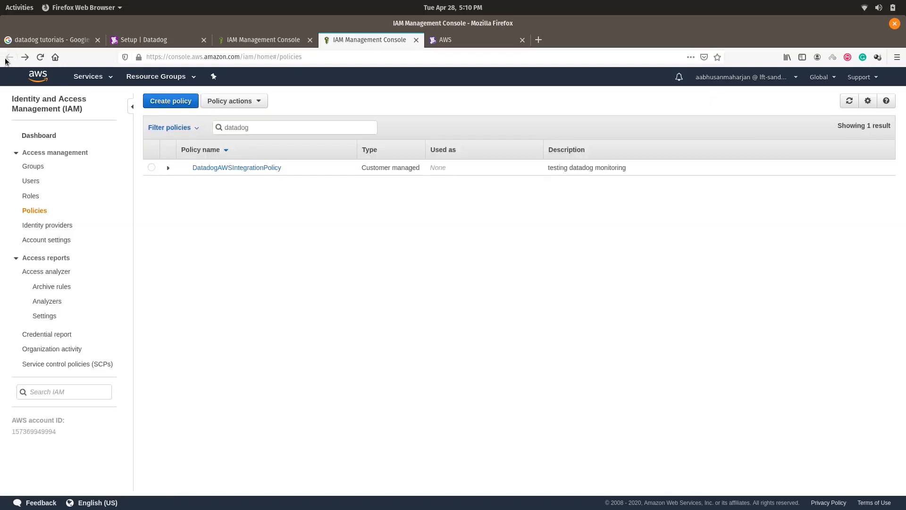
{"action": "left_click", "coordinate": [259, 171]}
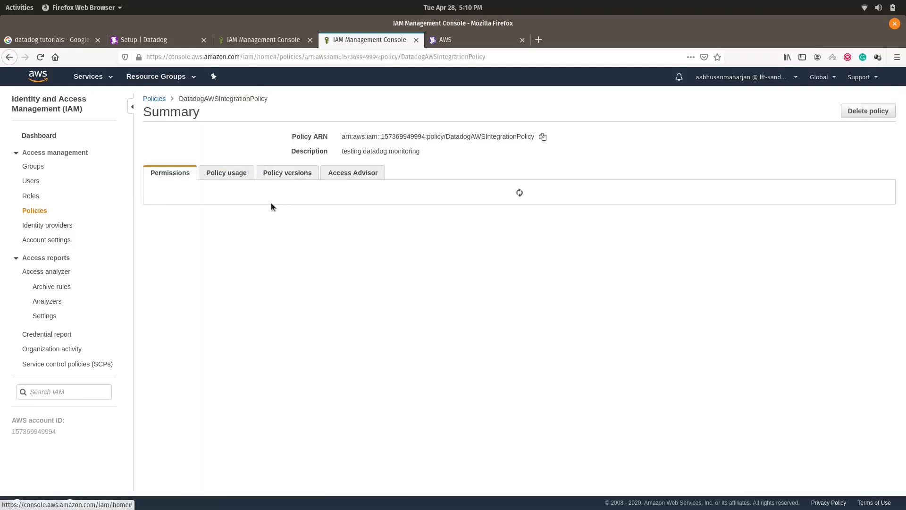
{"action": "scroll", "coordinate": [340, 322], "scroll_direction": "down", "scroll_amount": 10}
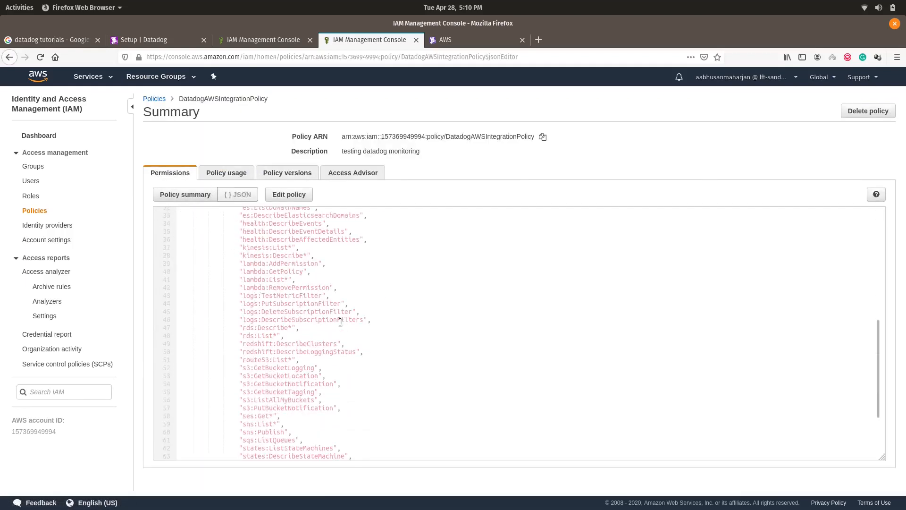
{"action": "scroll", "coordinate": [348, 316], "scroll_direction": "up", "scroll_amount": 10}
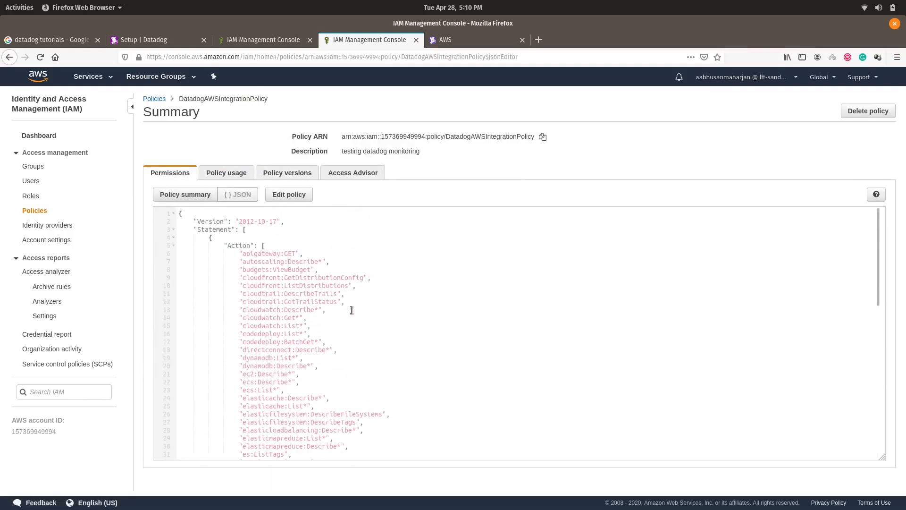
{"action": "scroll", "coordinate": [368, 330], "scroll_direction": "down", "scroll_amount": 8}
{"action": "scroll", "coordinate": [386, 248], "scroll_direction": "up", "scroll_amount": 8}
Step: Find and attach DatadogAWSIntegrationPolicy to the new role, then continue to the tags step
{"action": "left_click", "coordinate": [262, 39]}
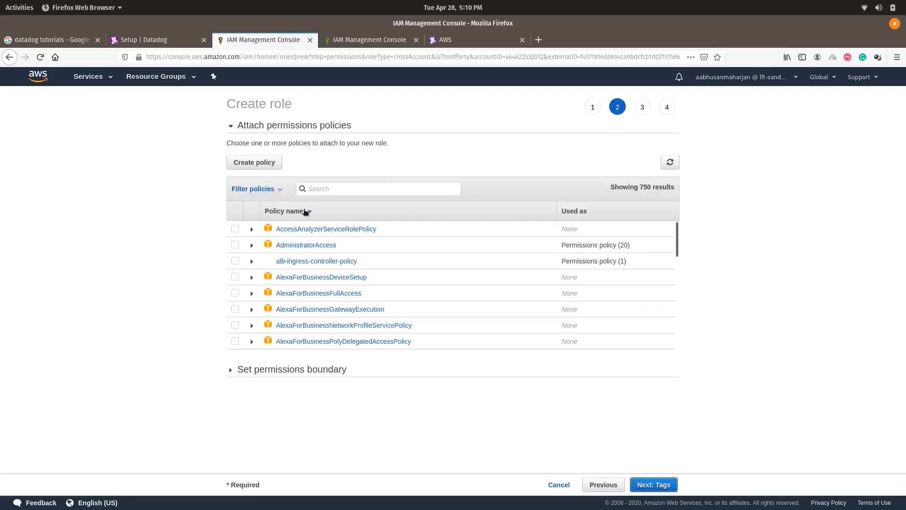
{"action": "type", "text": "data"}
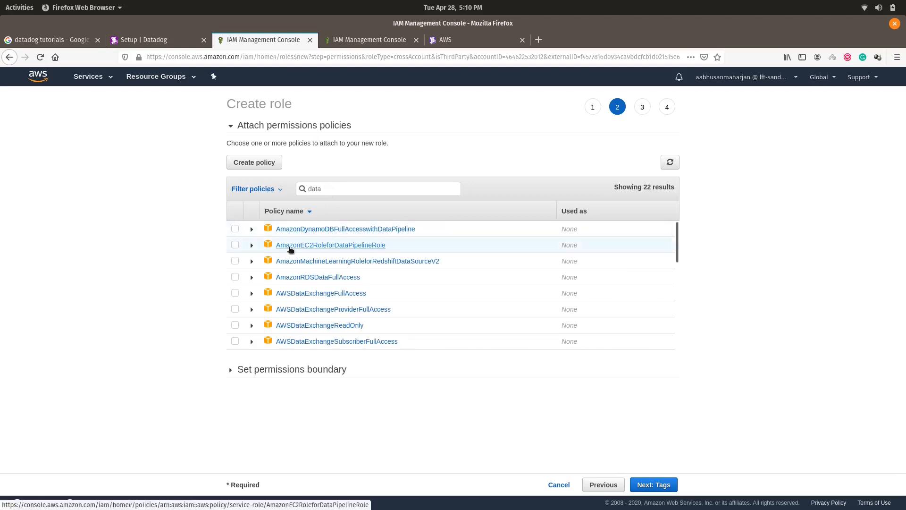
{"action": "type", "text": "dog"}
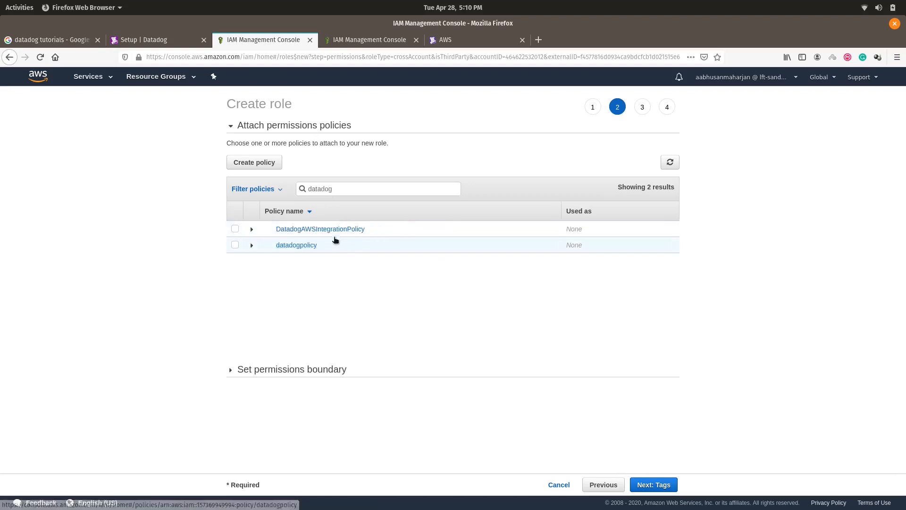
{"action": "left_click", "coordinate": [235, 228]}
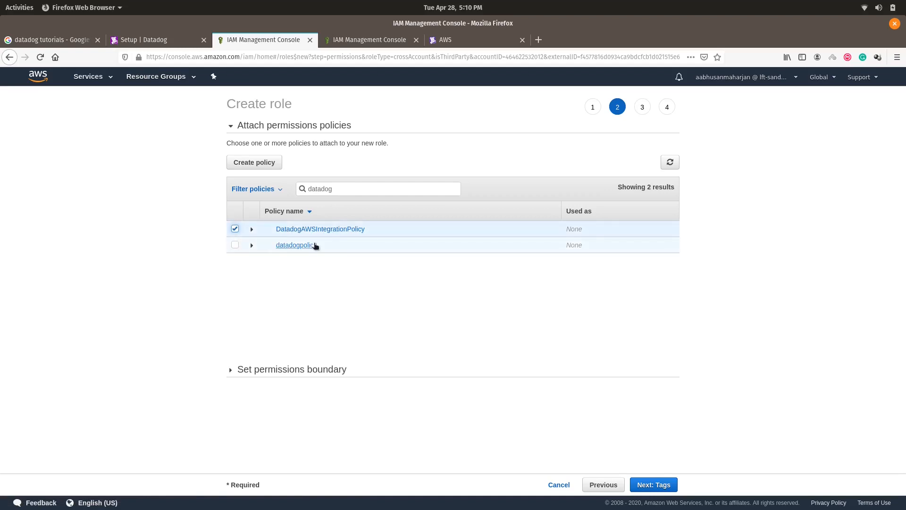
{"action": "left_click", "coordinate": [666, 488]}
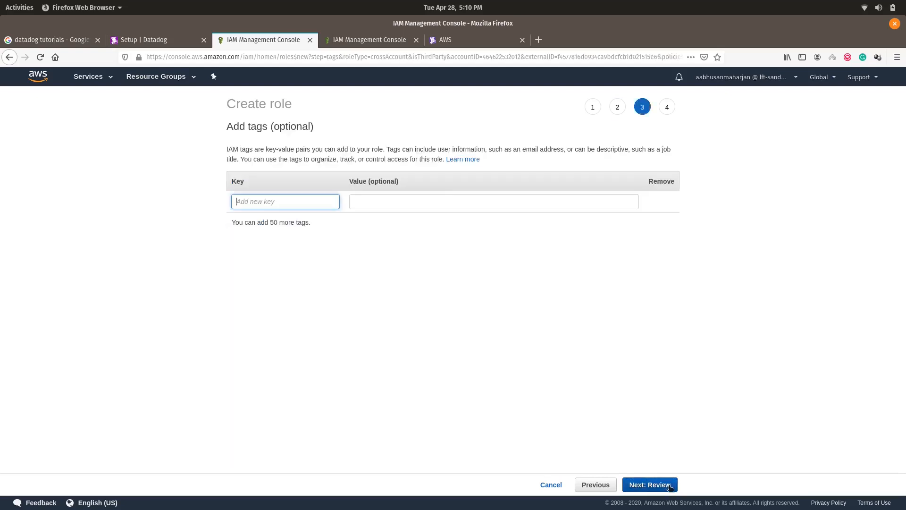
Step: Skip tags, enter the role name mydatadogrole on the review page, and create the role
{"action": "left_click", "coordinate": [670, 487]}
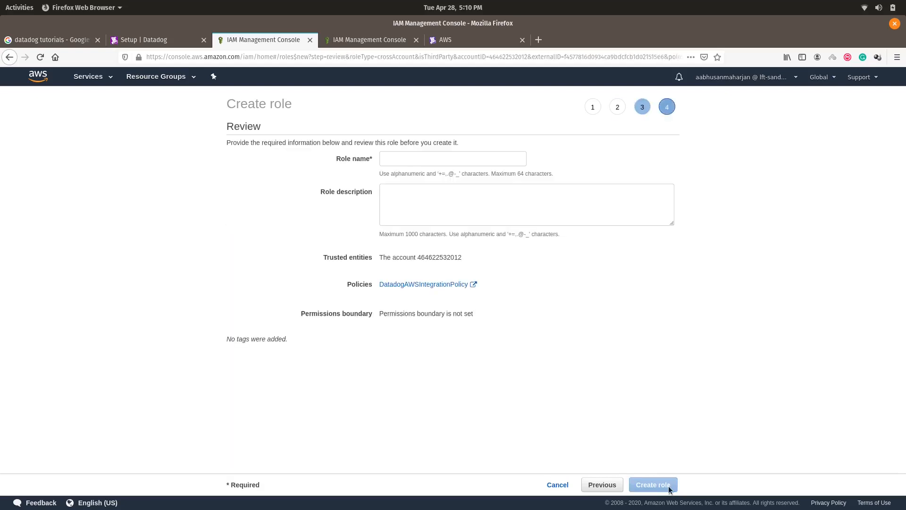
{"action": "left_click", "coordinate": [415, 159]}
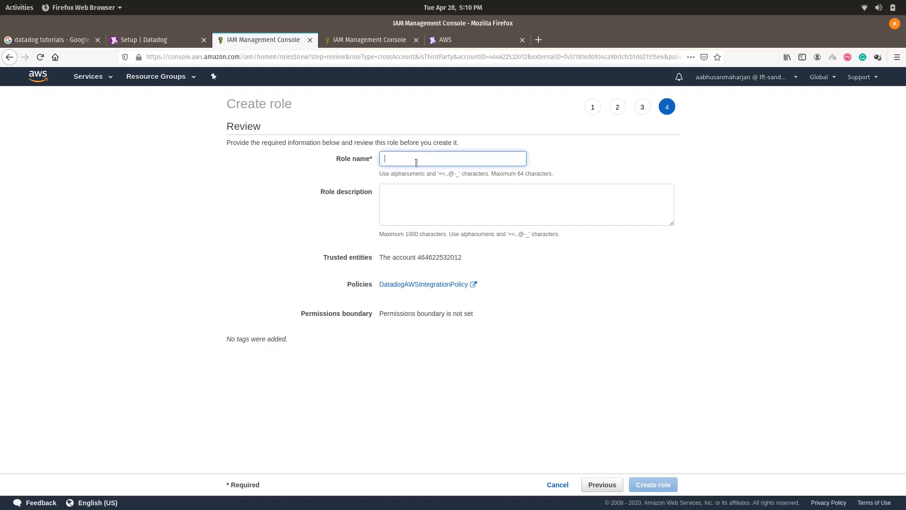
{"action": "type", "text": "my data"}
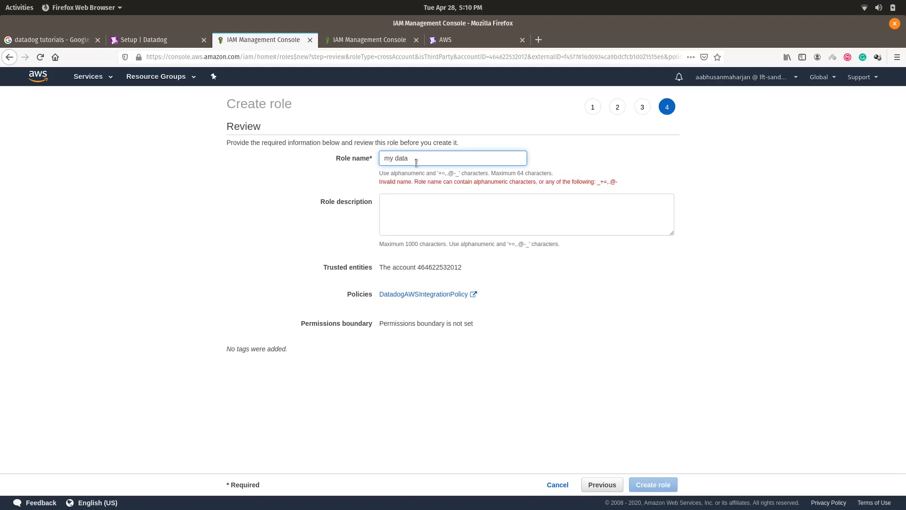
{"action": "key", "text": "BackSpace"}
{"action": "key", "text": "BackSpace"}
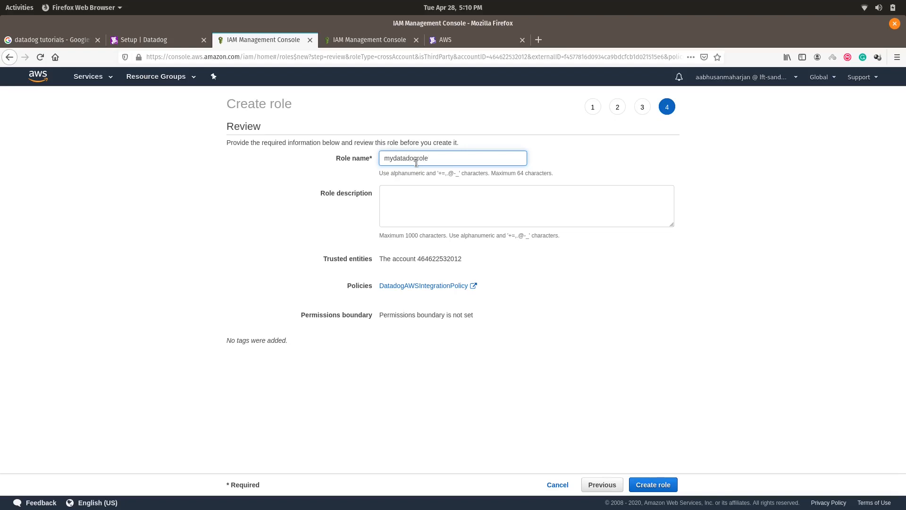
{"action": "type", "text": "test"}
{"action": "left_click", "coordinate": [464, 220]}
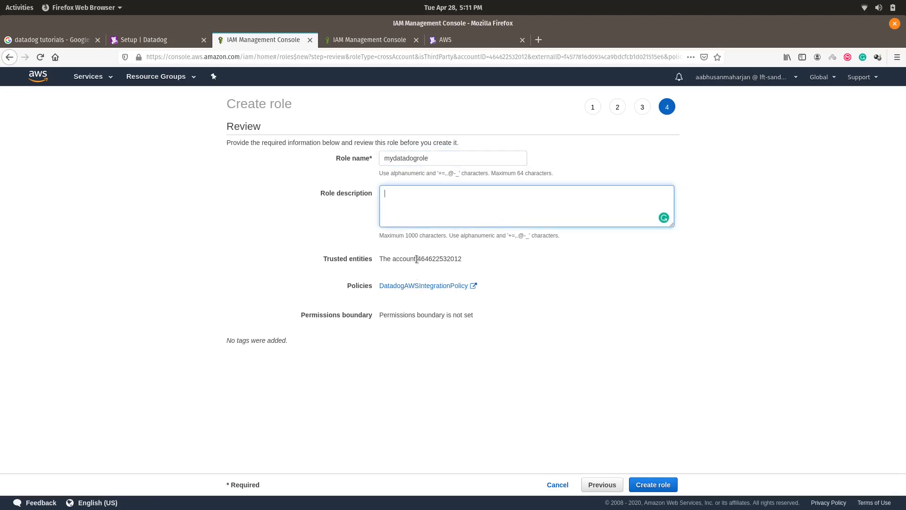
{"action": "double_click", "coordinate": [441, 259]}
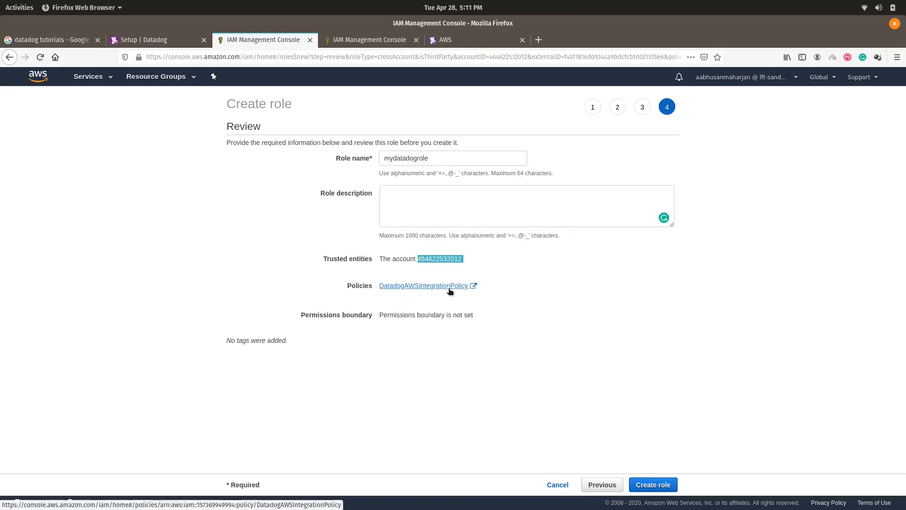
{"action": "left_click", "coordinate": [653, 485]}
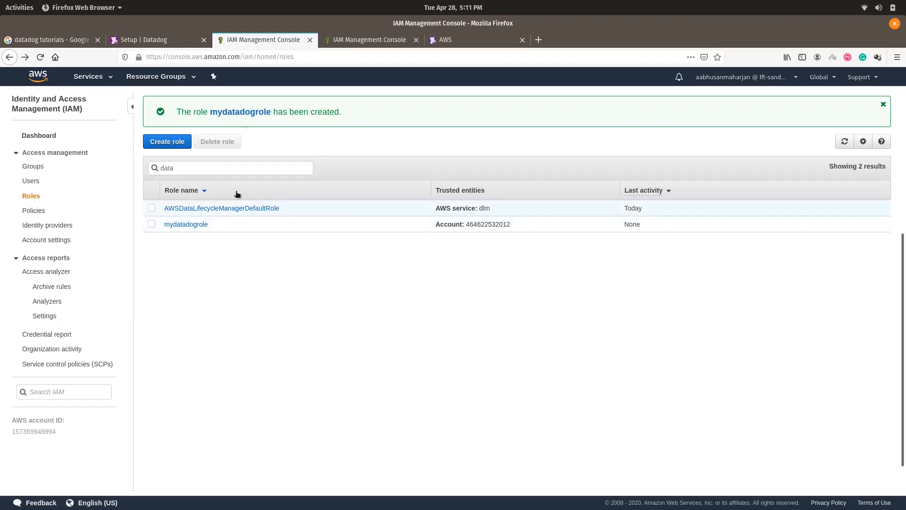
Step: Open mydatadogrole and check the trusted account number under Trust relationships
{"action": "left_click", "coordinate": [191, 229]}
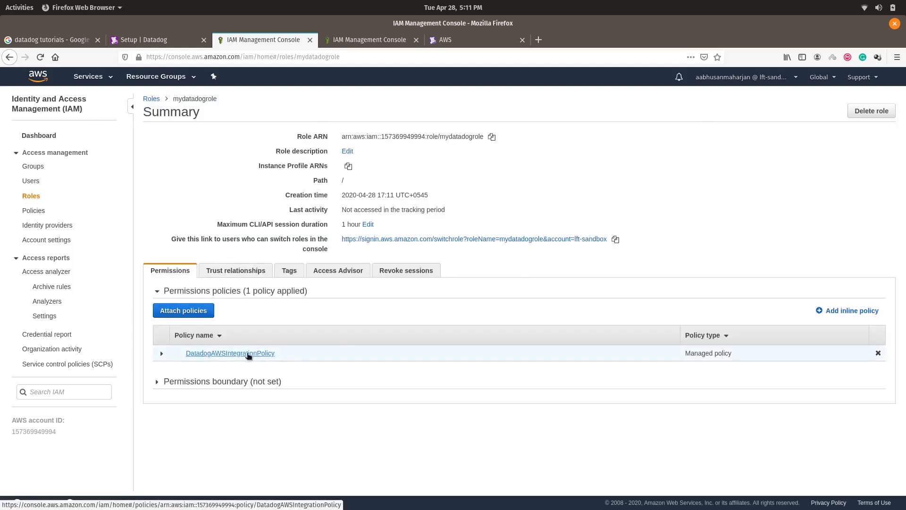
{"action": "left_click", "coordinate": [236, 272]}
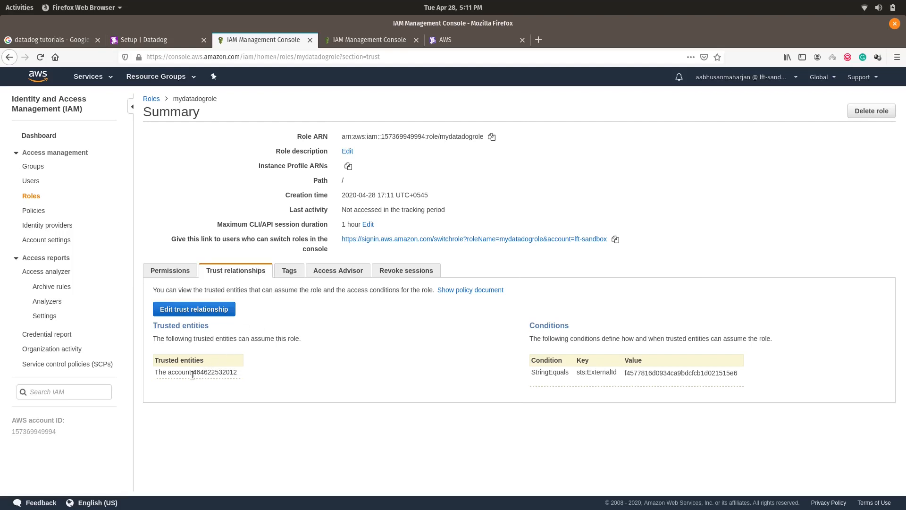
{"action": "left_click_drag", "start_coordinate": [193, 373], "coordinate": [238, 375]}
{"action": "double_click", "coordinate": [220, 373]}
{"action": "left_click", "coordinate": [377, 341]}
Step: Select the role ARN on the role summary, then return to the Datadog AWS setup
{"action": "left_click_drag", "start_coordinate": [342, 136], "coordinate": [434, 139]}
{"action": "key", "text": "ctrl+c"}
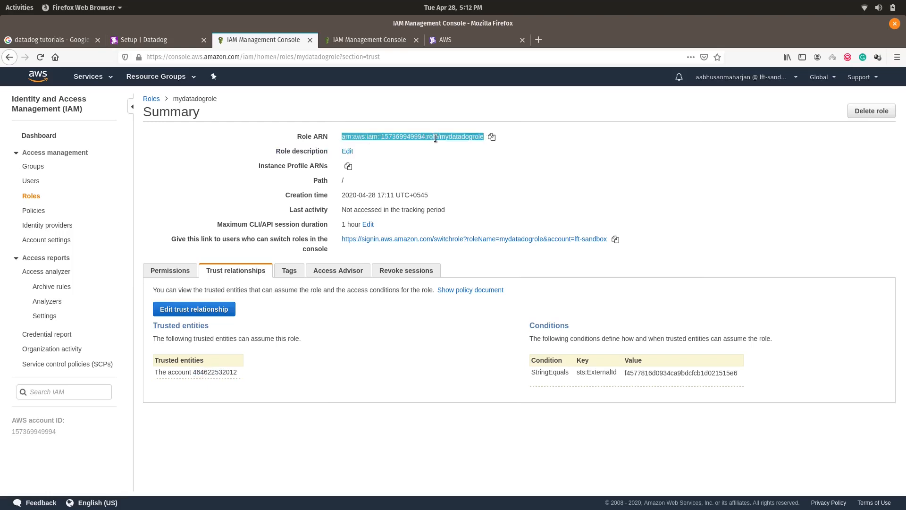
{"action": "left_click", "coordinate": [390, 137]}
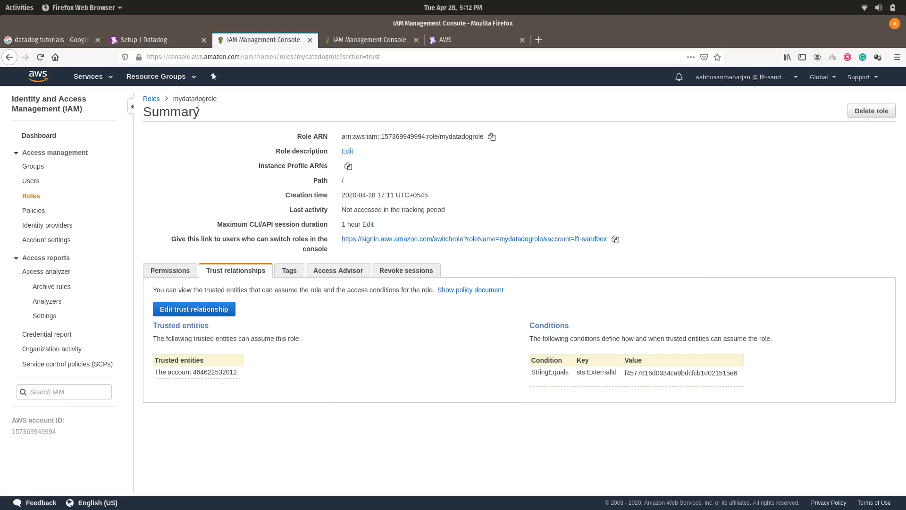
{"action": "left_click", "coordinate": [151, 40]}
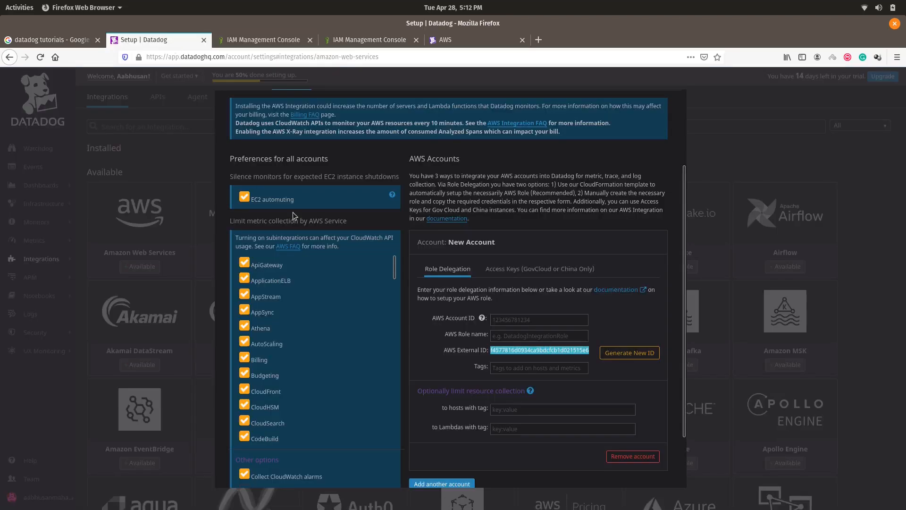
Step: Fill the AWS Account ID field with the account number trimmed from the pasted role ARN
{"action": "left_click", "coordinate": [527, 319]}
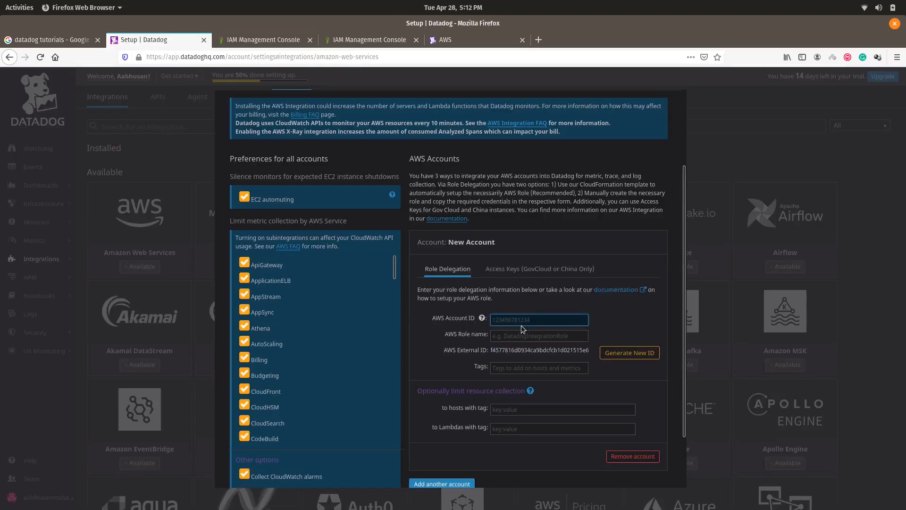
{"action": "left_click", "coordinate": [302, 40]}
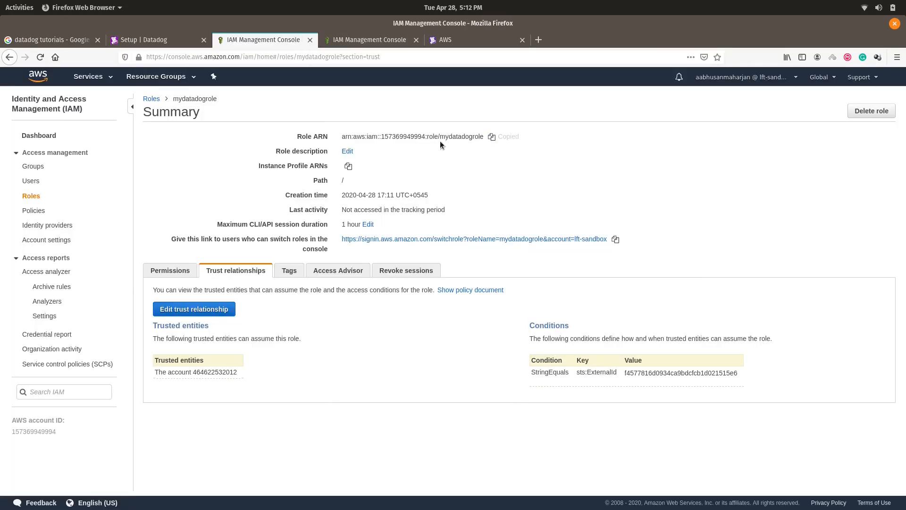
{"action": "left_click", "coordinate": [174, 40]}
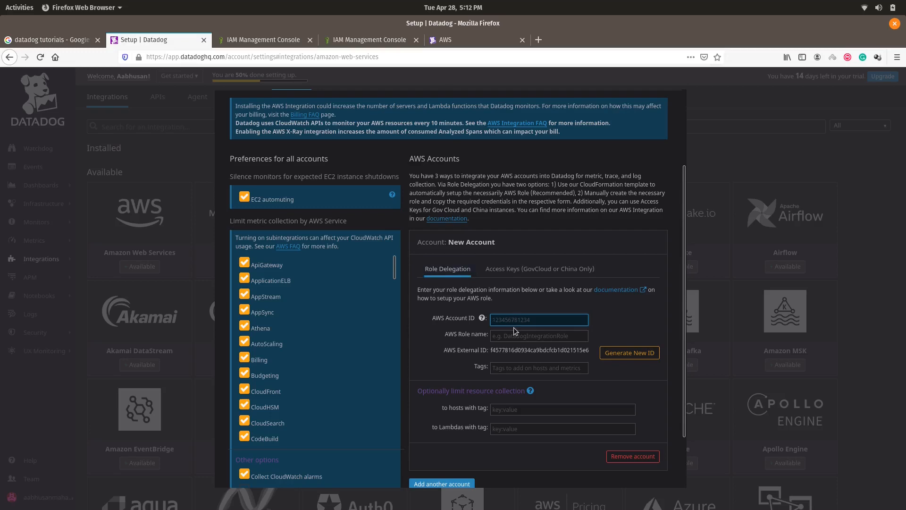
{"action": "key", "text": "ctrl+v"}
{"action": "key", "text": "BackSpace"}
{"action": "key", "text": "BackSpace"}
{"action": "key", "text": "BackSpace"}
{"action": "key", "text": "BackSpace"}
{"action": "key", "text": "BackSpace"}
{"action": "key", "text": "BackSpace"}
{"action": "key", "text": "BackSpace"}
{"action": "key", "text": "BackSpace"}
{"action": "key", "text": "BackSpace"}
{"action": "key", "text": "BackSpace"}
{"action": "key", "text": "BackSpace"}
{"action": "key", "text": "BackSpace"}
{"action": "key", "text": "BackSpace"}
{"action": "key", "text": "BackSpace"}
{"action": "key", "text": "BackSpace"}
{"action": "key", "text": "BackSpace"}
{"action": "key", "text": "BackSpace"}
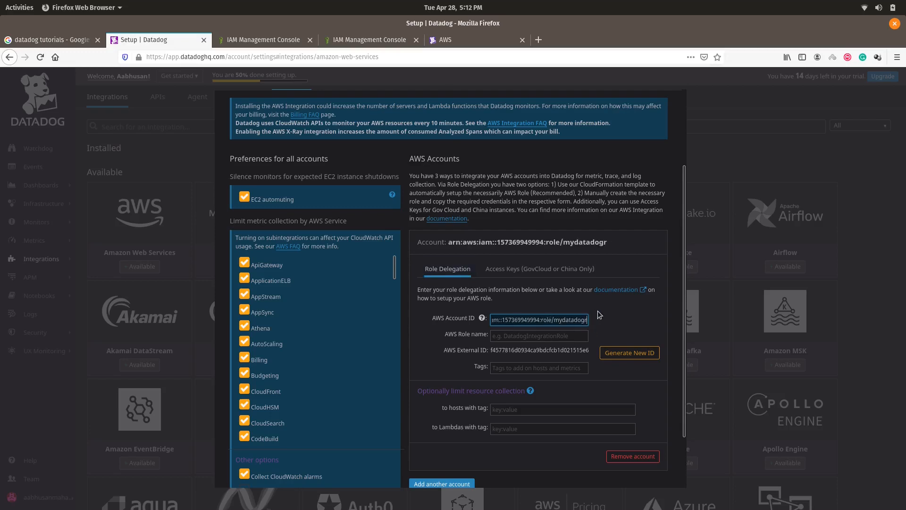
{"action": "key", "text": "BackSpace"}
{"action": "key", "text": "BackSpace"}
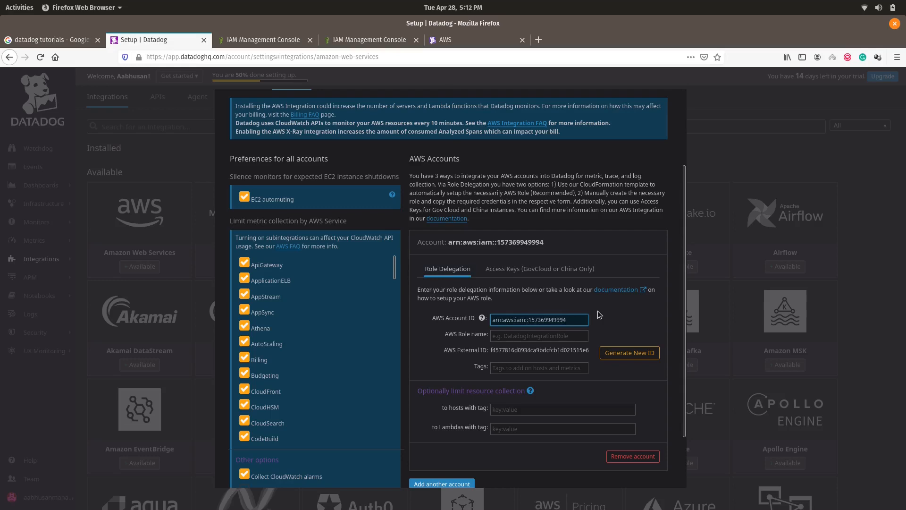
{"action": "key", "text": "ctrl+Left"}
{"action": "key", "text": "BackSpace"}
{"action": "key", "text": "BackSpace"}
{"action": "key", "text": "BackSpace"}
{"action": "key", "text": "BackSpace"}
{"action": "key", "text": "BackSpace"}
{"action": "key", "text": "BackSpace"}
{"action": "key", "text": "BackSpace"}
{"action": "key", "text": "BackSpace"}
{"action": "key", "text": "BackSpace"}
{"action": "key", "text": "BackSpace"}
{"action": "key", "text": "BackSpace"}
{"action": "key", "text": "BackSpace"}
{"action": "key", "text": "BackSpace"}
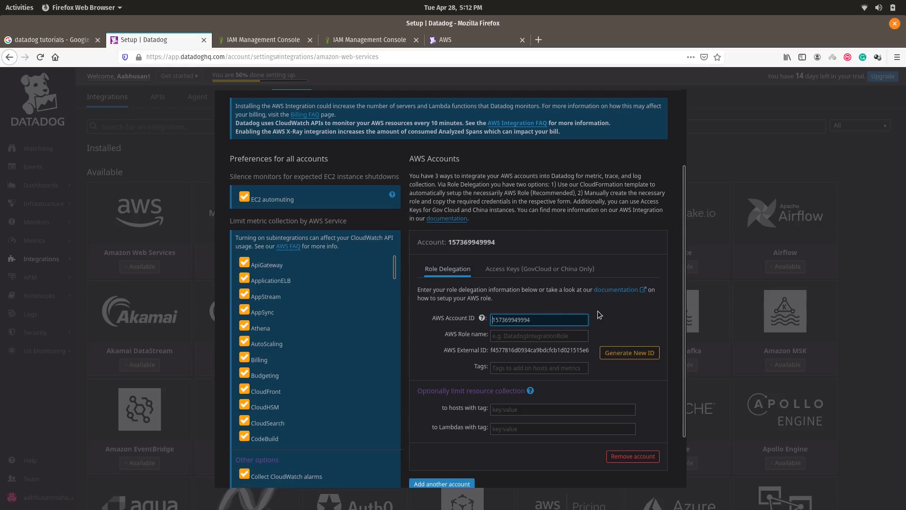
{"action": "key", "text": "Right"}
{"action": "key", "text": "Right"}
{"action": "key", "text": "Right"}
Step: Copy mydatadogrole from the IAM role page into Datadog's AWS Role name field
{"action": "left_click", "coordinate": [509, 336]}
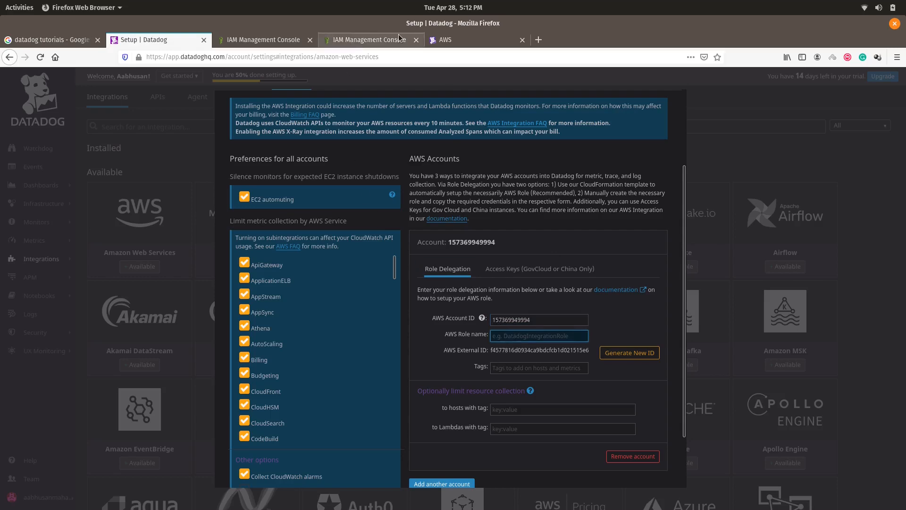
{"action": "left_click", "coordinate": [261, 41]}
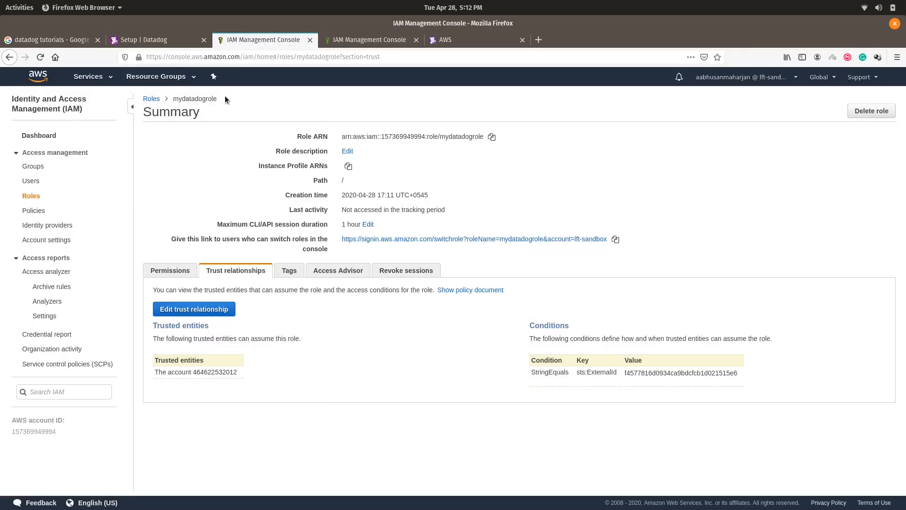
{"action": "left_click_drag", "start_coordinate": [225, 96], "coordinate": [170, 101]}
{"action": "key", "text": "ctrl+c"}
{"action": "left_click", "coordinate": [150, 39]}
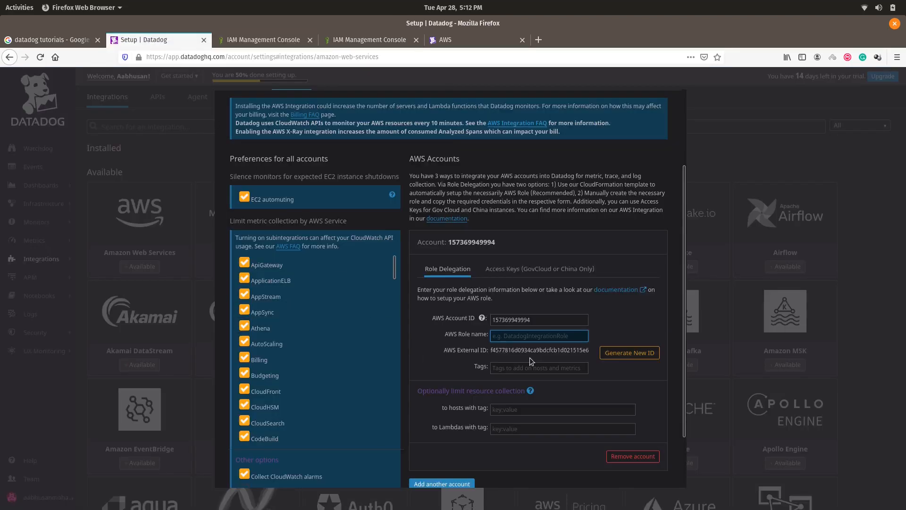
{"action": "key", "text": "ctrl+v"}
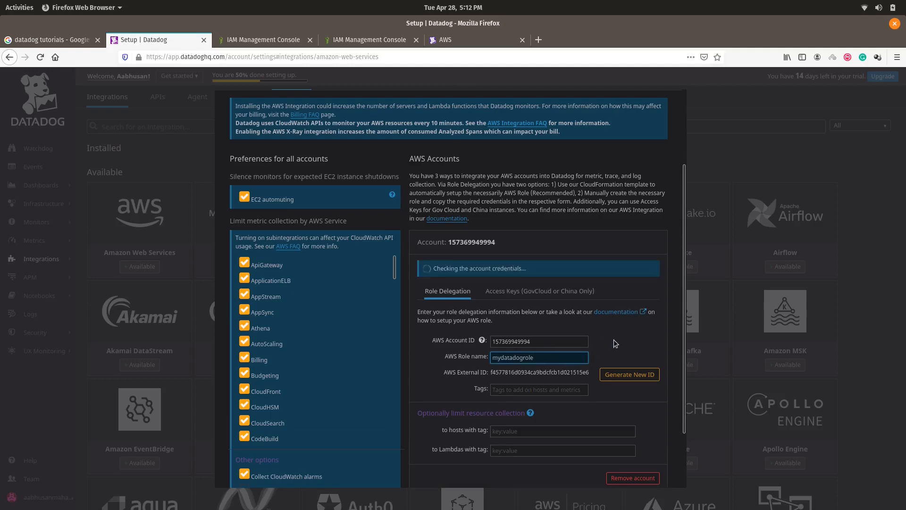
{"action": "left_click", "coordinate": [613, 340]}
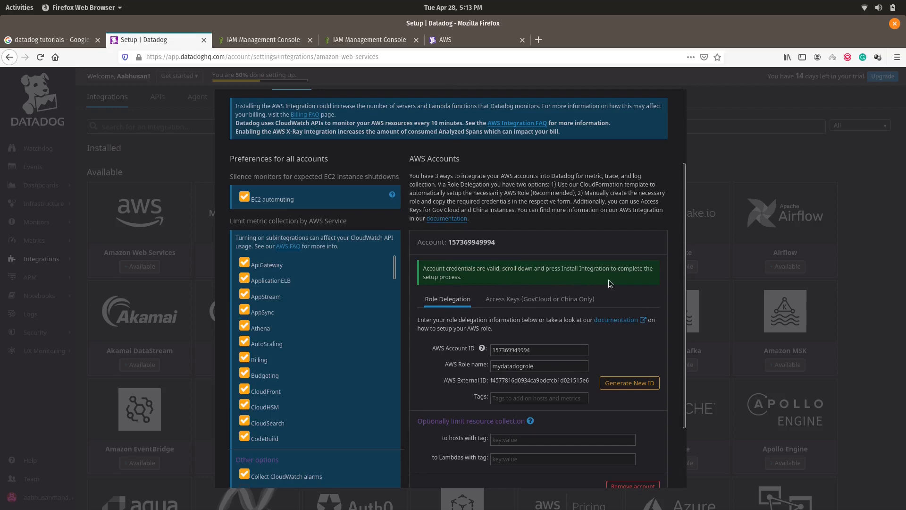
Step: Install the AWS integration, resubmitting once until it succeeds, and close its setup dialog
{"action": "scroll", "coordinate": [613, 278], "scroll_direction": "down", "scroll_amount": 3}
{"action": "scroll", "coordinate": [395, 355], "scroll_direction": "down", "scroll_amount": 5}
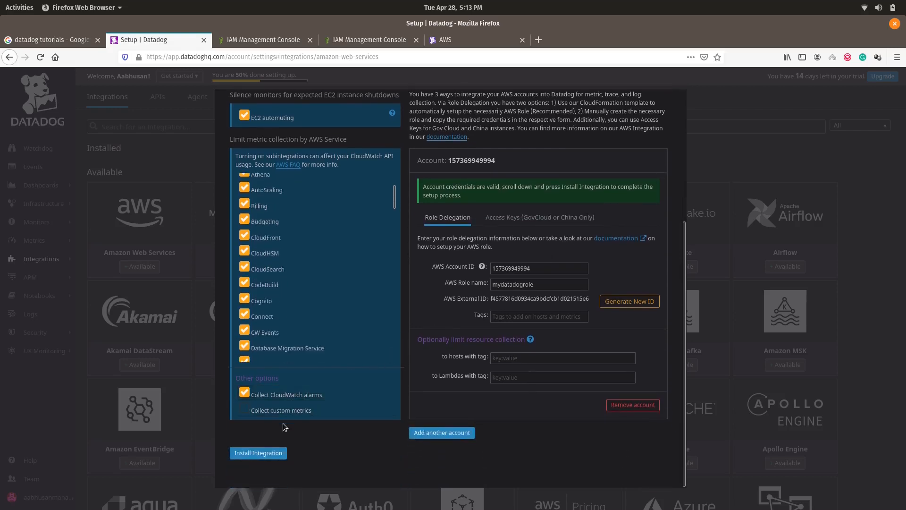
{"action": "left_click", "coordinate": [274, 452]}
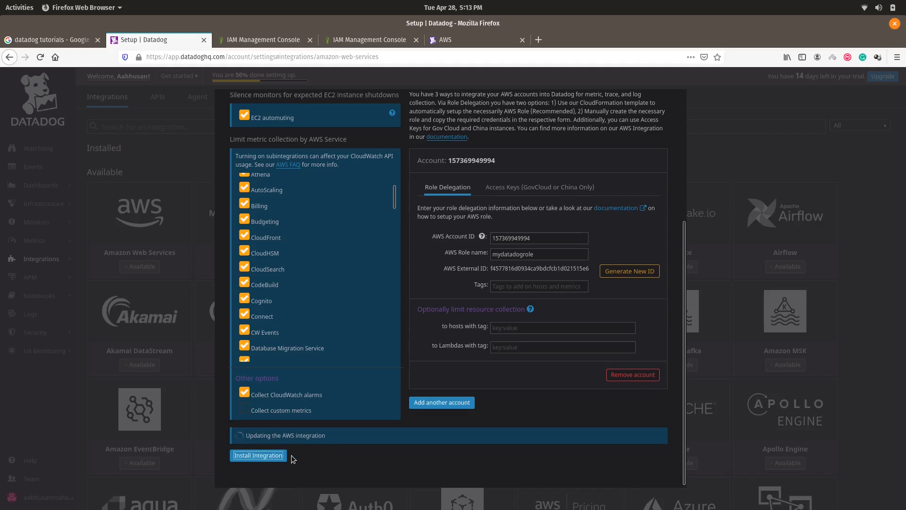
{"action": "scroll", "coordinate": [380, 451], "scroll_direction": "up", "scroll_amount": 1}
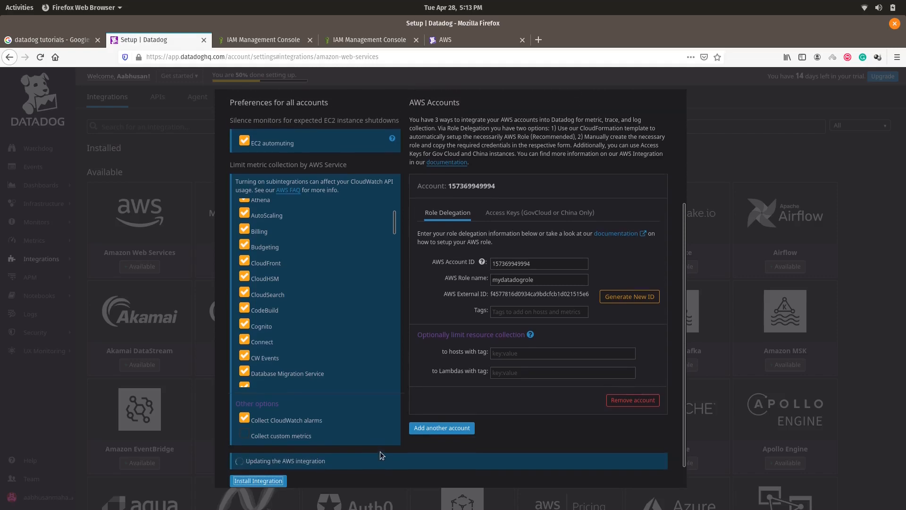
{"action": "scroll", "coordinate": [380, 451], "scroll_direction": "up", "scroll_amount": 2}
{"action": "scroll", "coordinate": [380, 451], "scroll_direction": "down", "scroll_amount": 3}
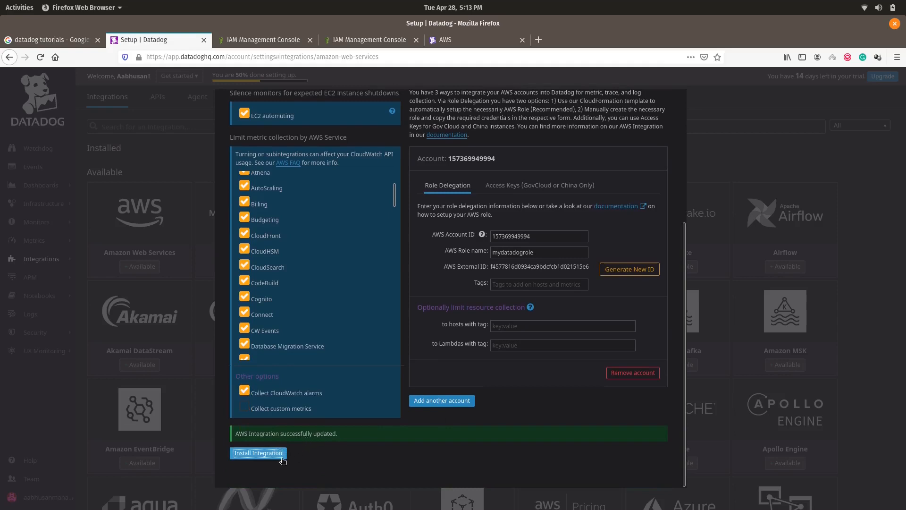
{"action": "left_click", "coordinate": [282, 454]}
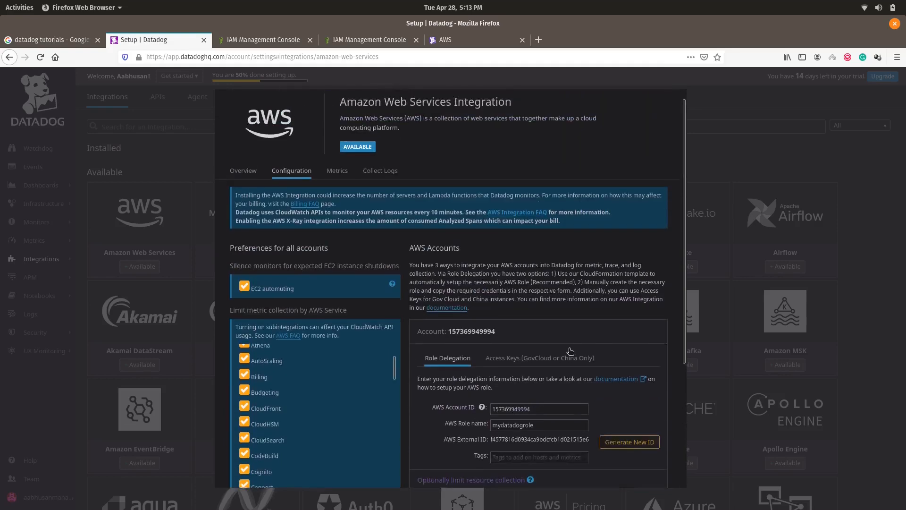
{"action": "left_click", "coordinate": [714, 138]}
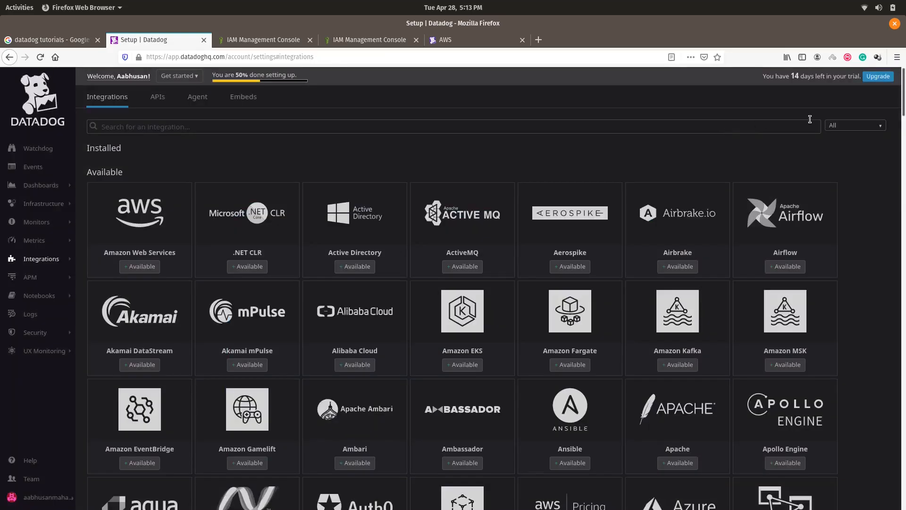
Step: Reload Datadog and browse the Installed list with Amazon Web Services and its AWS services
{"action": "left_click", "coordinate": [60, 101]}
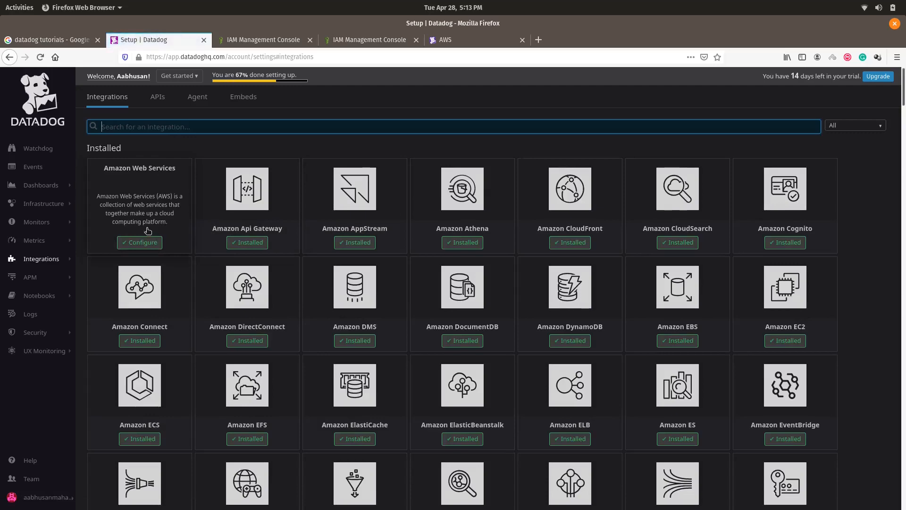
{"action": "scroll", "coordinate": [330, 198], "scroll_direction": "down", "scroll_amount": 5}
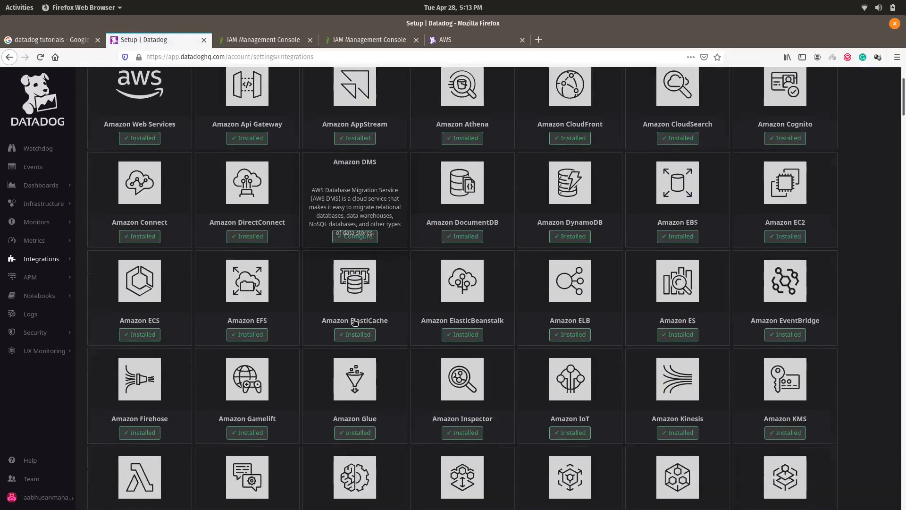
{"action": "scroll", "coordinate": [355, 322], "scroll_direction": "down", "scroll_amount": 5}
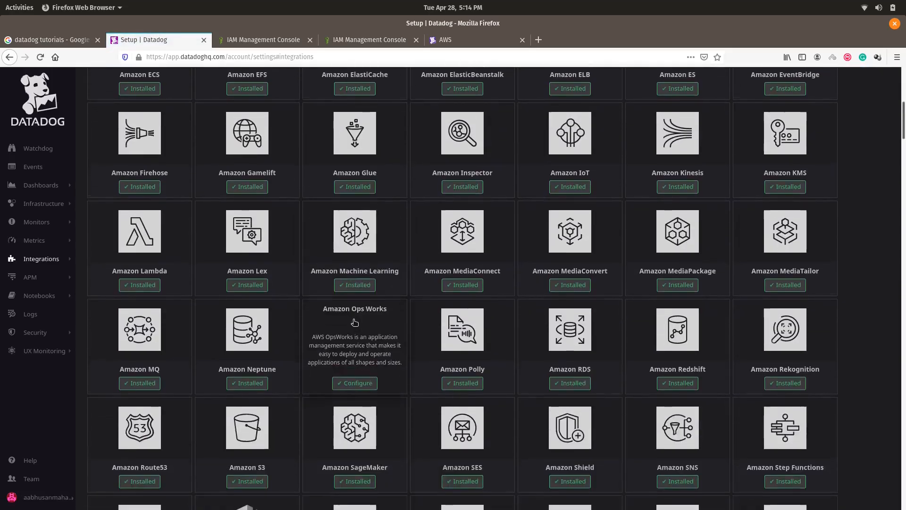
{"action": "scroll", "coordinate": [354, 322], "scroll_direction": "down", "scroll_amount": 6}
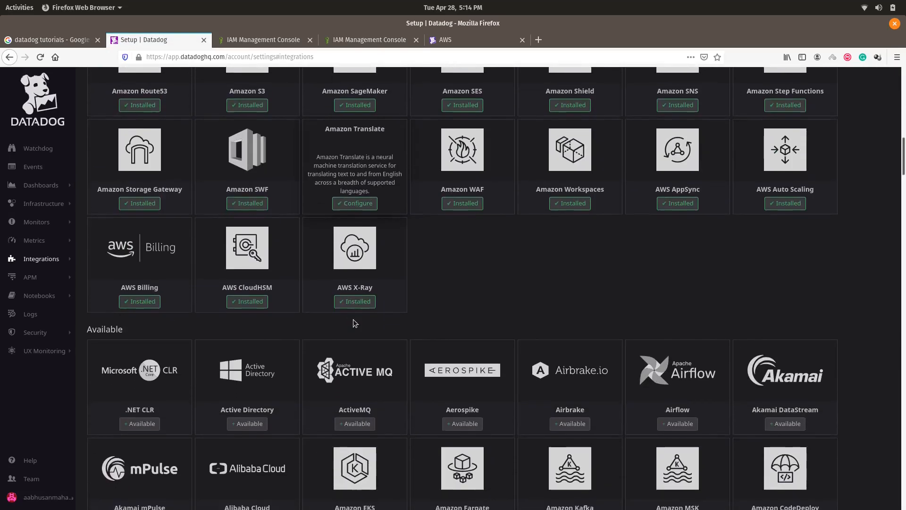
{"action": "scroll", "coordinate": [353, 320], "scroll_direction": "up", "scroll_amount": 15}
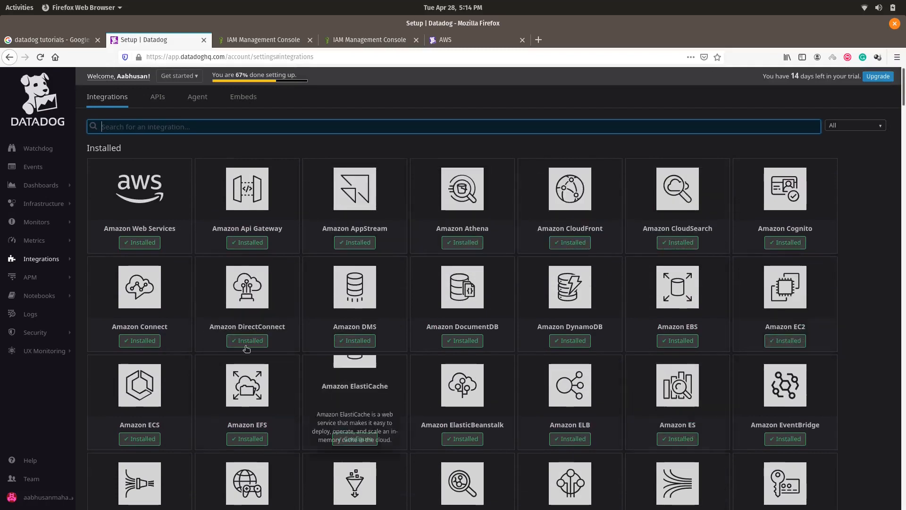
Step: Open the Infrastructure List, inspect and close the pop-os host, and browse the 26 hosts
{"action": "mouse_move", "coordinate": [43, 258]}
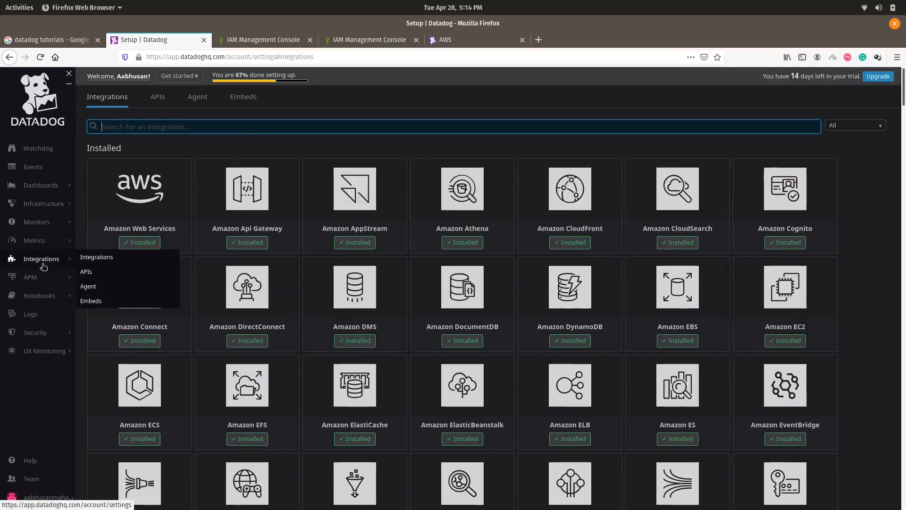
{"action": "left_click", "coordinate": [49, 208]}
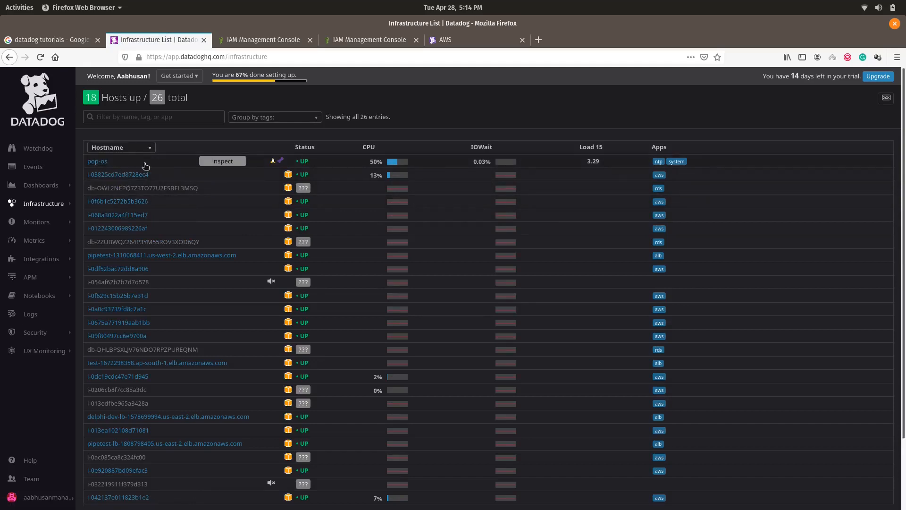
{"action": "left_click", "coordinate": [101, 166]}
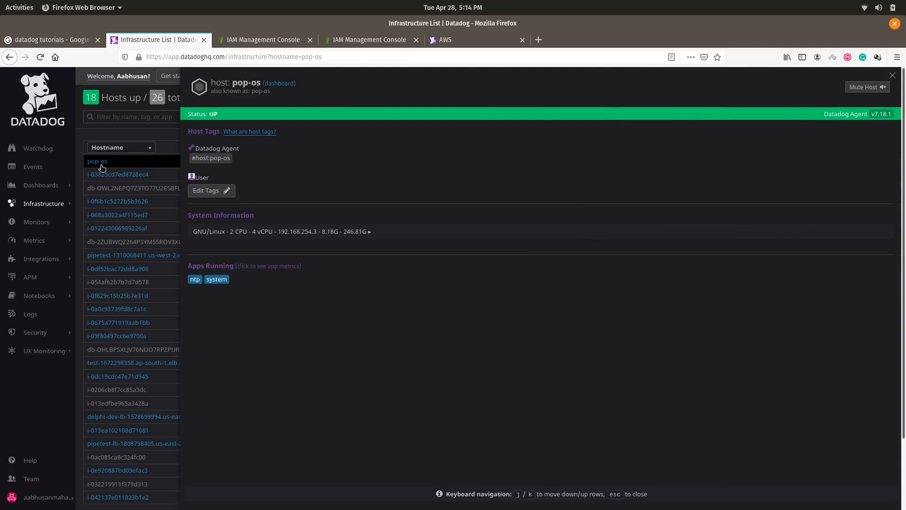
{"action": "left_click", "coordinate": [891, 75]}
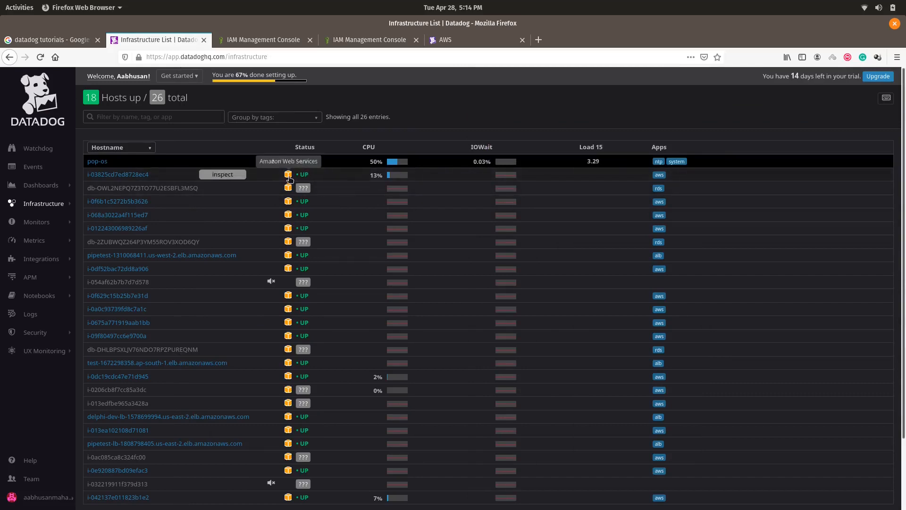
{"action": "scroll", "coordinate": [277, 313], "scroll_direction": "down", "scroll_amount": 3}
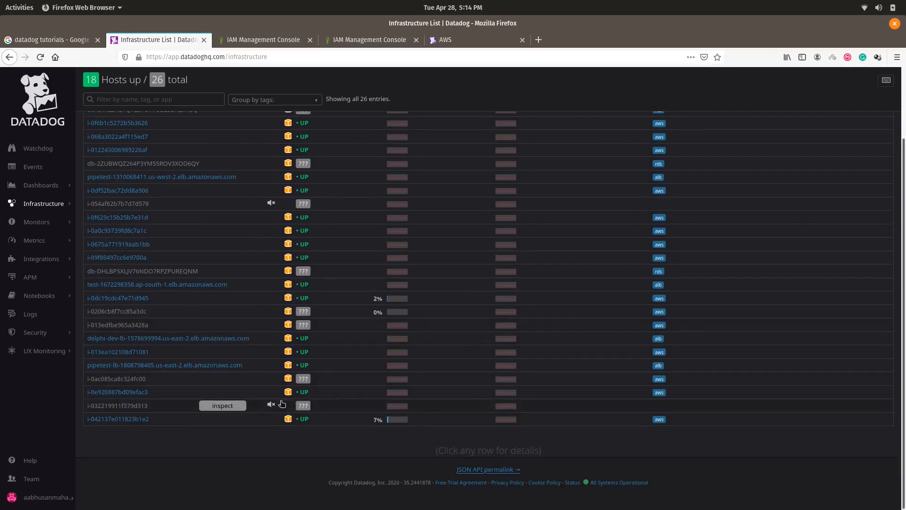
{"action": "scroll", "coordinate": [278, 411], "scroll_direction": "up", "scroll_amount": 3}
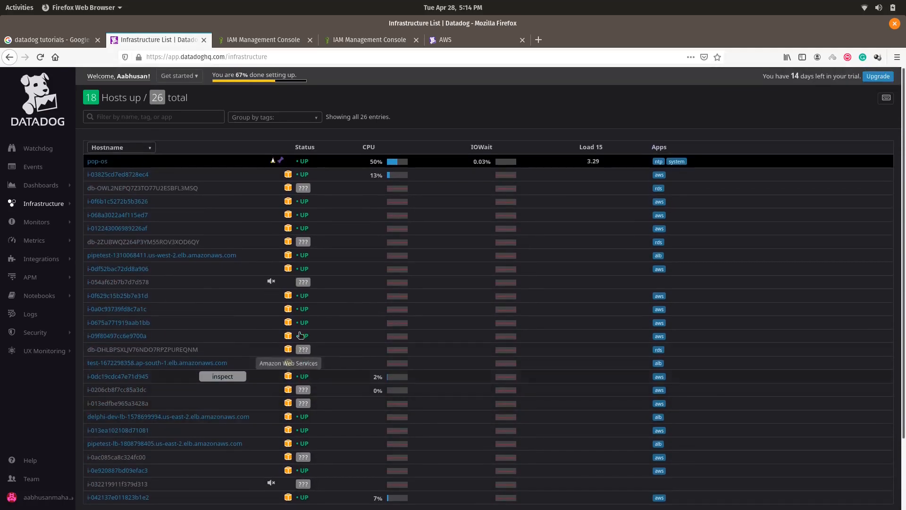
{"action": "mouse_move", "coordinate": [304, 190]}
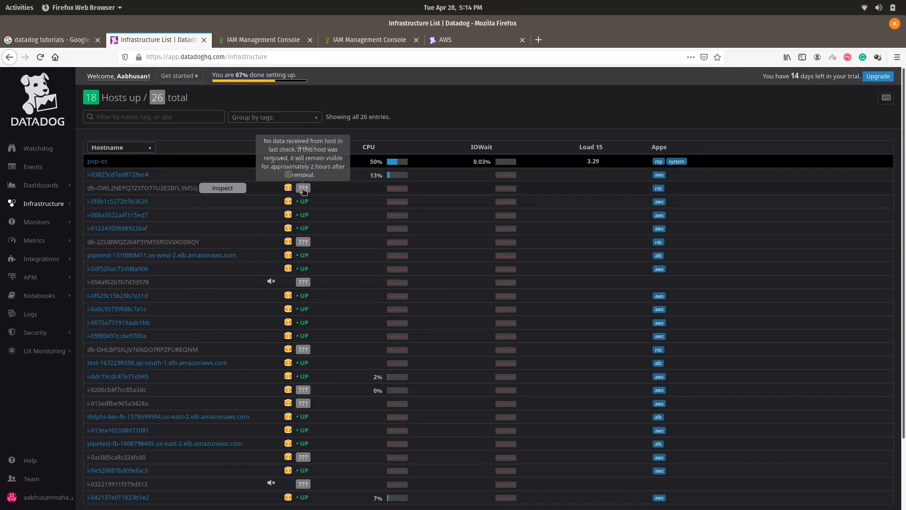
{"action": "scroll", "coordinate": [288, 227], "scroll_direction": "down", "scroll_amount": 3}
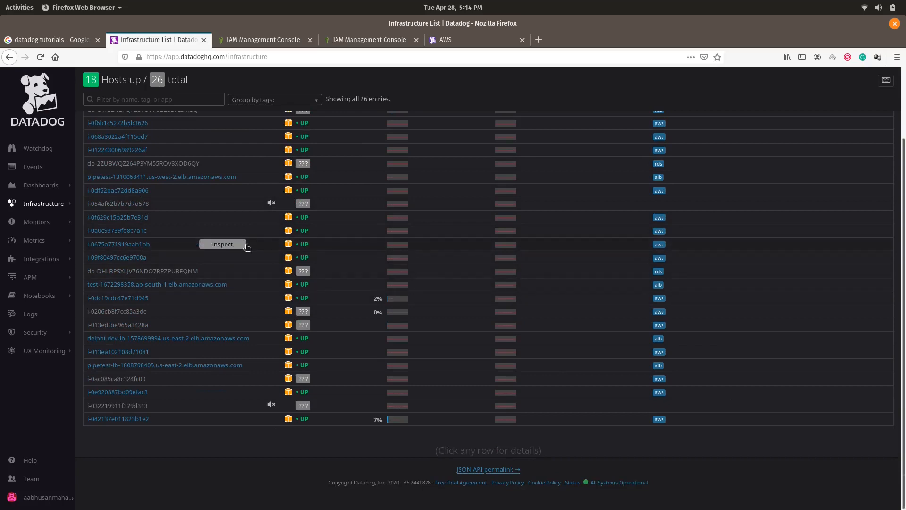
{"action": "scroll", "coordinate": [166, 279], "scroll_direction": "up", "scroll_amount": 3}
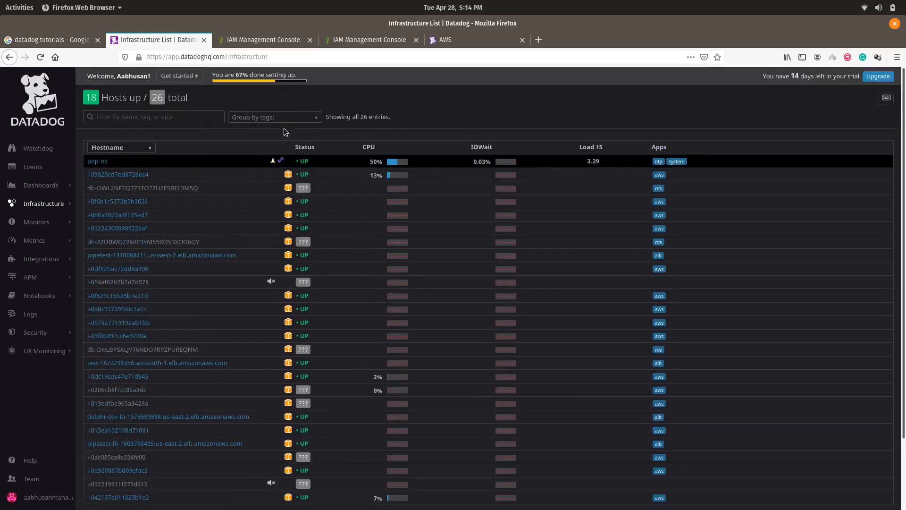
Step: Group the host list by availability-zone, then bring up the Dashboards options
{"action": "left_click", "coordinate": [303, 119]}
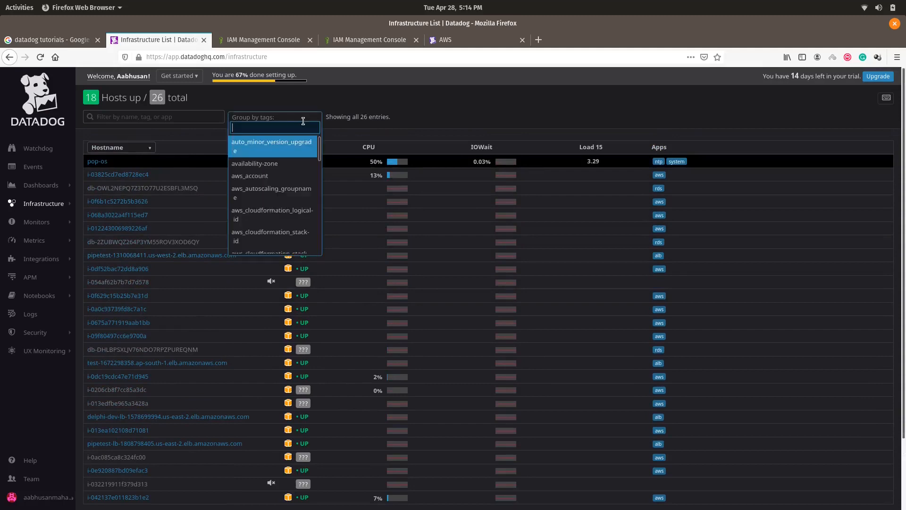
{"action": "left_click", "coordinate": [286, 164]}
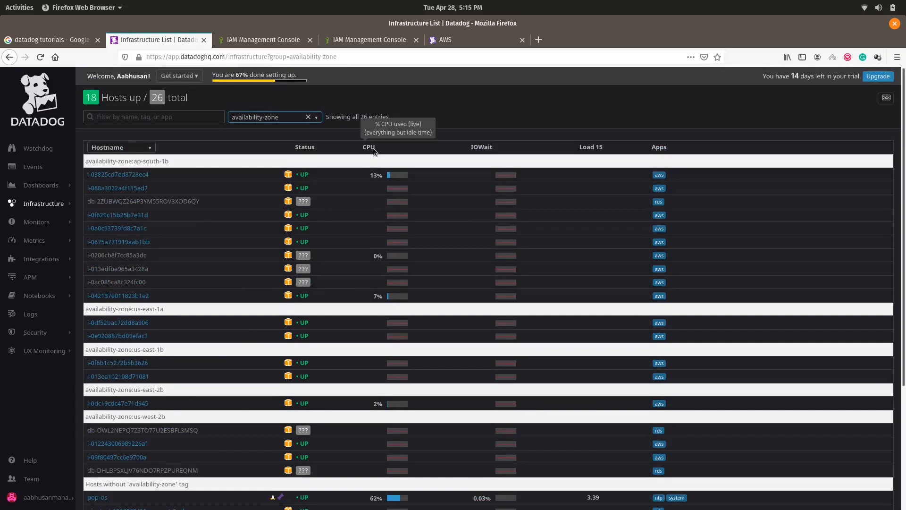
{"action": "scroll", "coordinate": [452, 349], "scroll_direction": "down", "scroll_amount": 3}
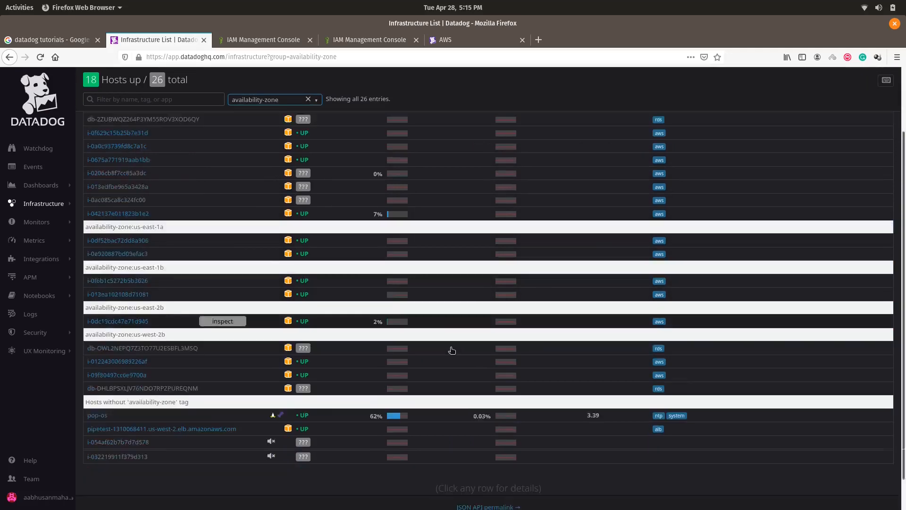
{"action": "scroll", "coordinate": [452, 350], "scroll_direction": "down", "scroll_amount": 2}
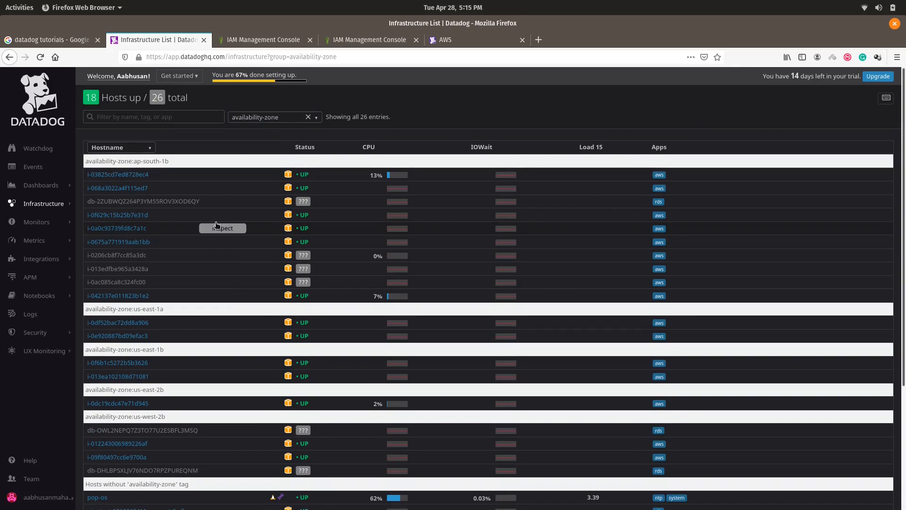
{"action": "mouse_move", "coordinate": [44, 241]}
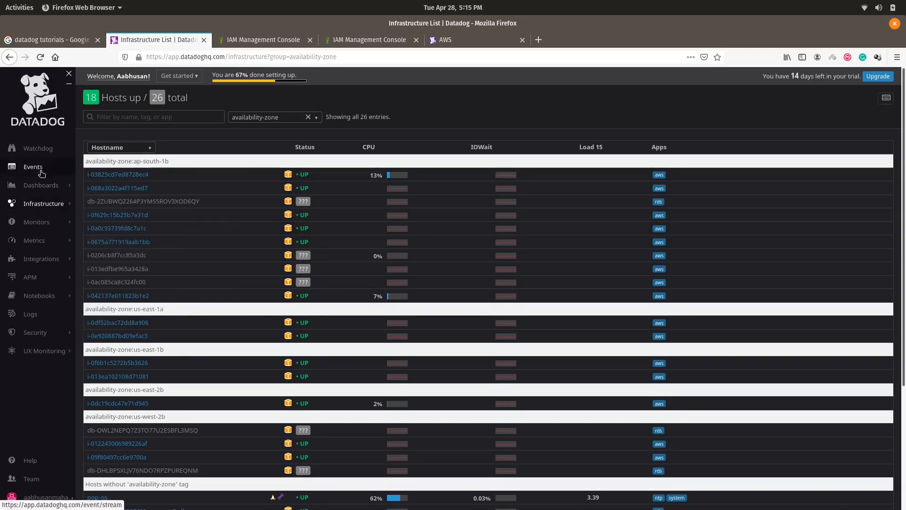
{"action": "left_click", "coordinate": [40, 186]}
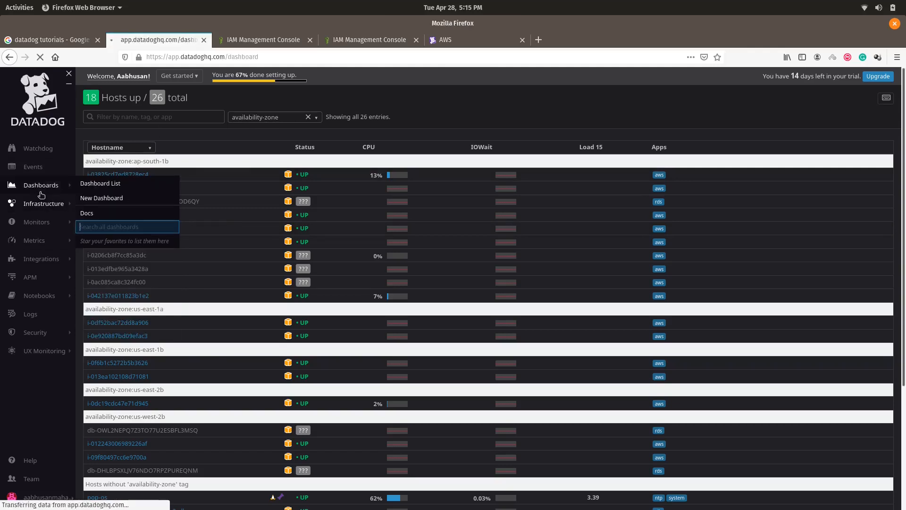
Step: Go to the Dashboard List and open the preset AWS Lambda dashboard
{"action": "left_click", "coordinate": [93, 184]}
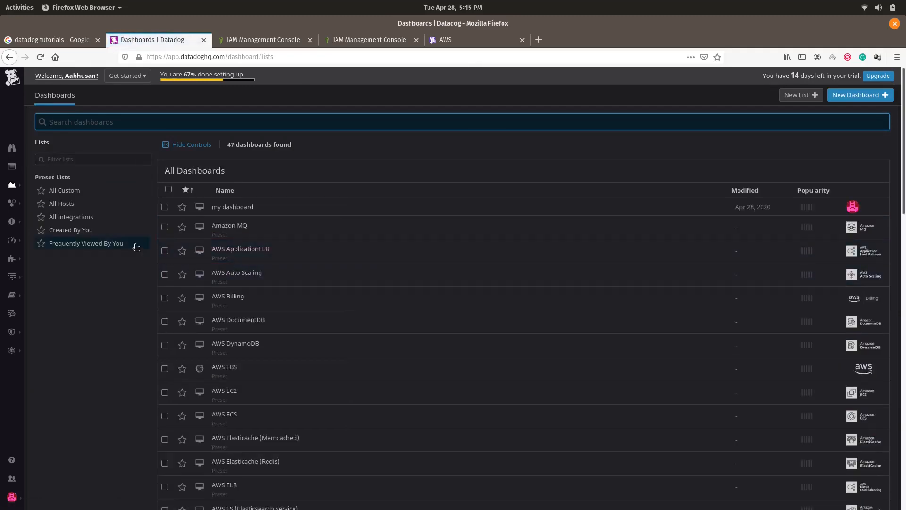
{"action": "scroll", "coordinate": [257, 252], "scroll_direction": "down", "scroll_amount": 1}
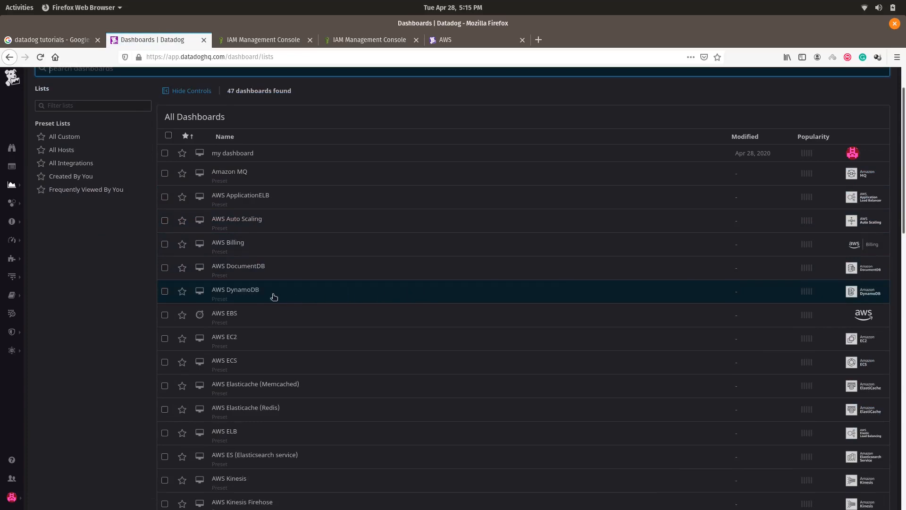
{"action": "scroll", "coordinate": [248, 270], "scroll_direction": "down", "scroll_amount": 3}
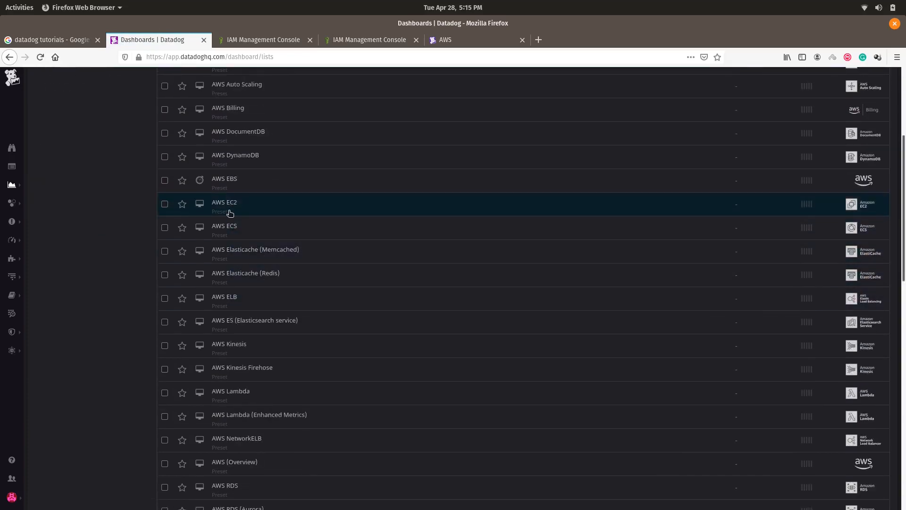
{"action": "scroll", "coordinate": [259, 261], "scroll_direction": "down", "scroll_amount": 2}
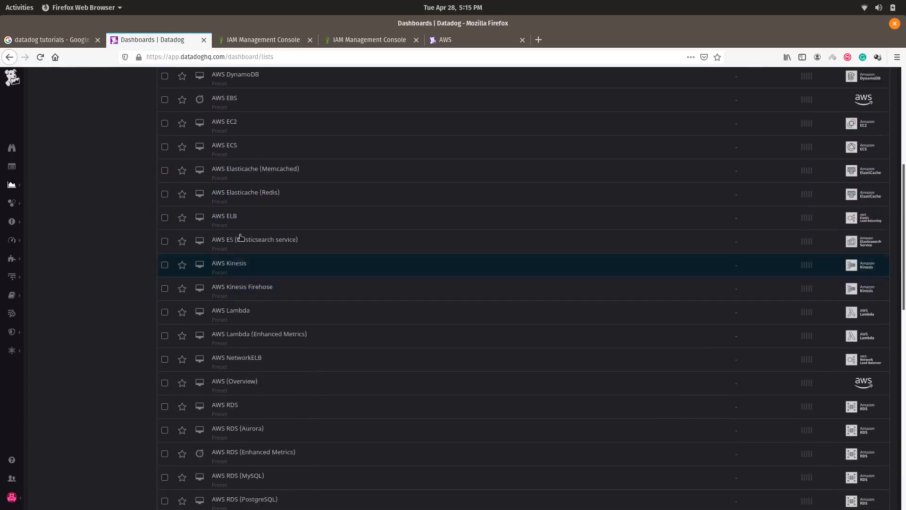
{"action": "scroll", "coordinate": [249, 281], "scroll_direction": "down", "scroll_amount": 3}
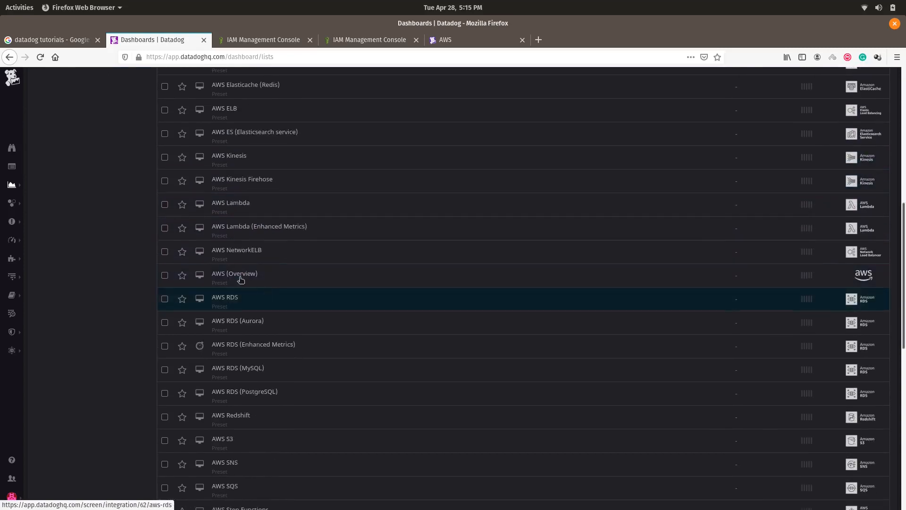
{"action": "left_click", "coordinate": [253, 209]}
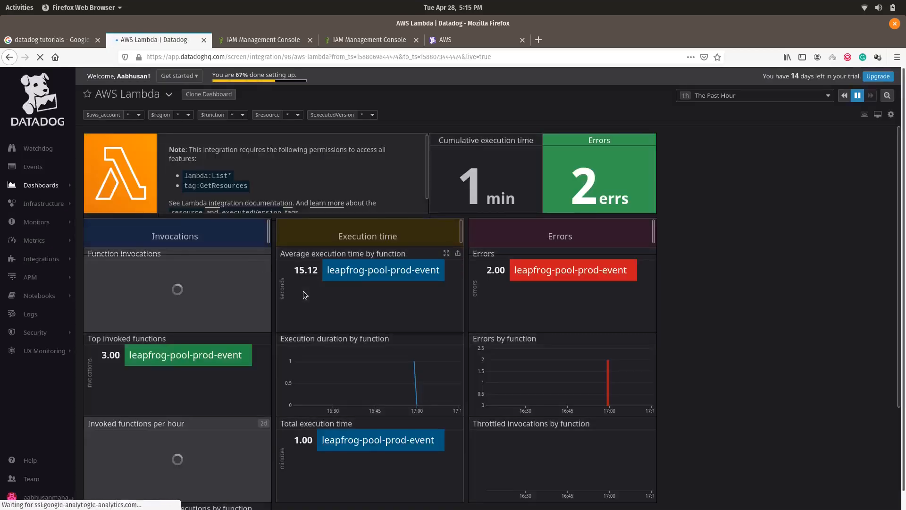
Step: Scroll through leapfrog-pool-prod-event's invocation, execution-time and error widgets, then go back one page
{"action": "scroll", "coordinate": [314, 295], "scroll_direction": "down", "scroll_amount": 3}
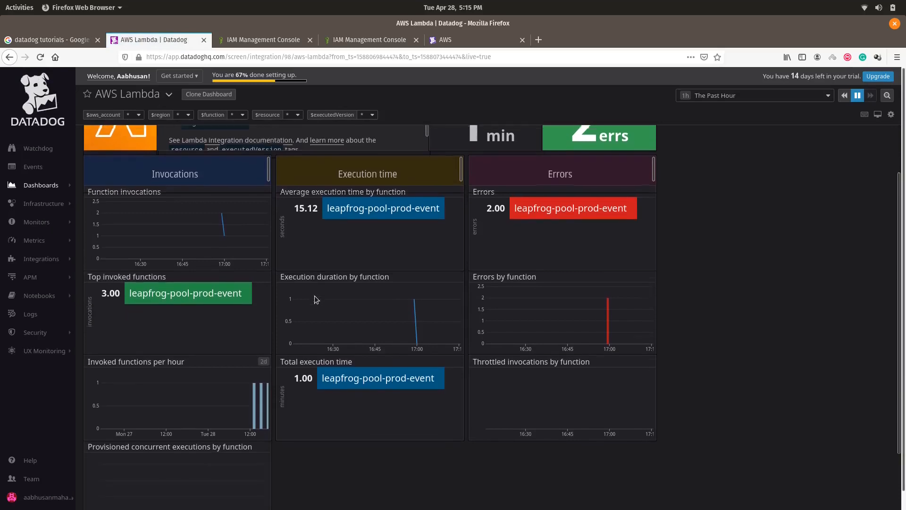
{"action": "scroll", "coordinate": [314, 295], "scroll_direction": "up", "scroll_amount": 3}
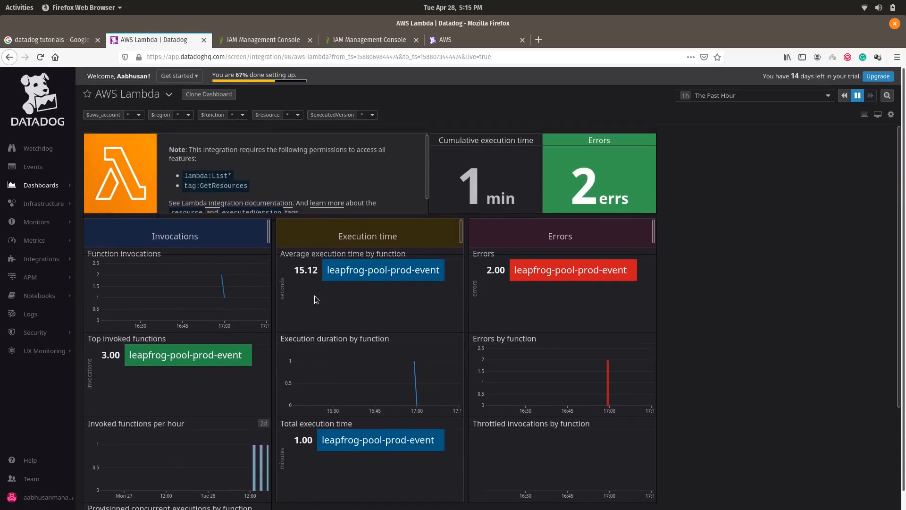
{"action": "scroll", "coordinate": [380, 293], "scroll_direction": "down", "scroll_amount": 6}
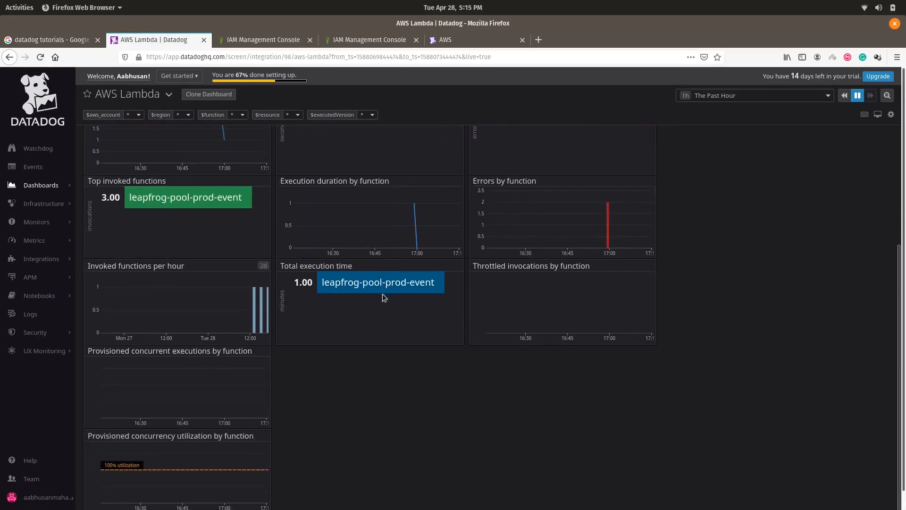
{"action": "scroll", "coordinate": [382, 293], "scroll_direction": "up", "scroll_amount": 5}
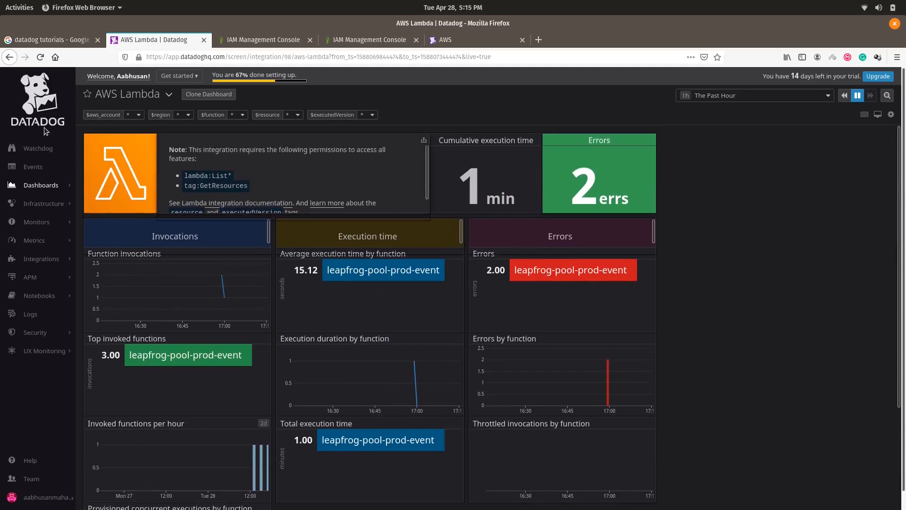
{"action": "left_click", "coordinate": [9, 57]}
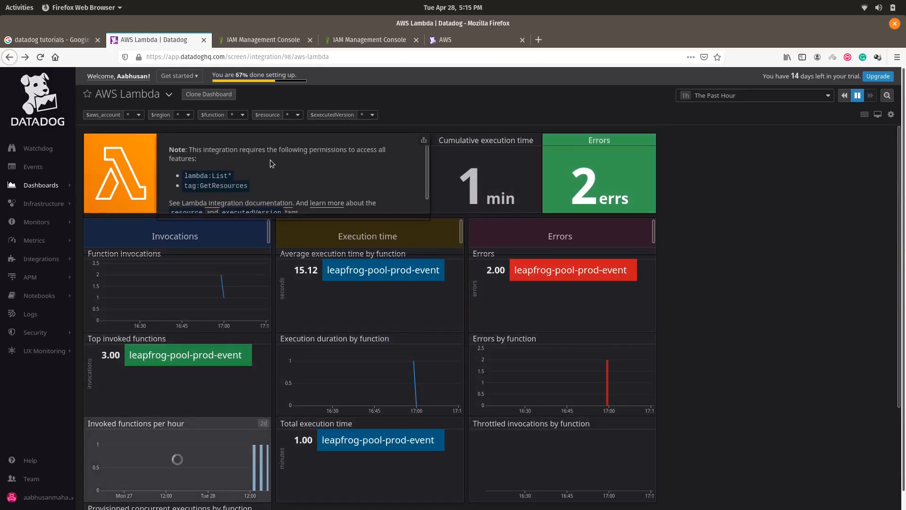
Step: Go back to the Dashboard List and open the AWS EC2 dashboard (7 t2.medium, 4 t2.micro)
{"action": "left_click", "coordinate": [9, 58]}
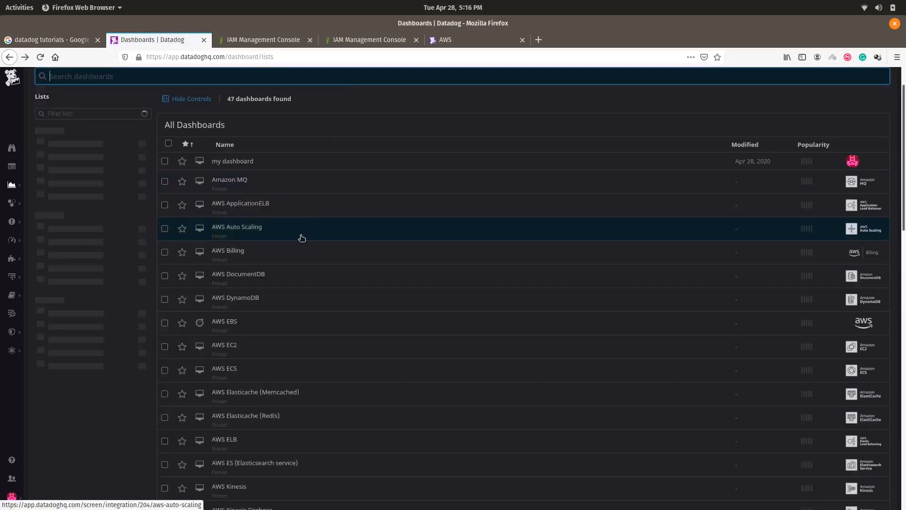
{"action": "scroll", "coordinate": [253, 242], "scroll_direction": "down", "scroll_amount": 3}
{"action": "left_click", "coordinate": [230, 266]}
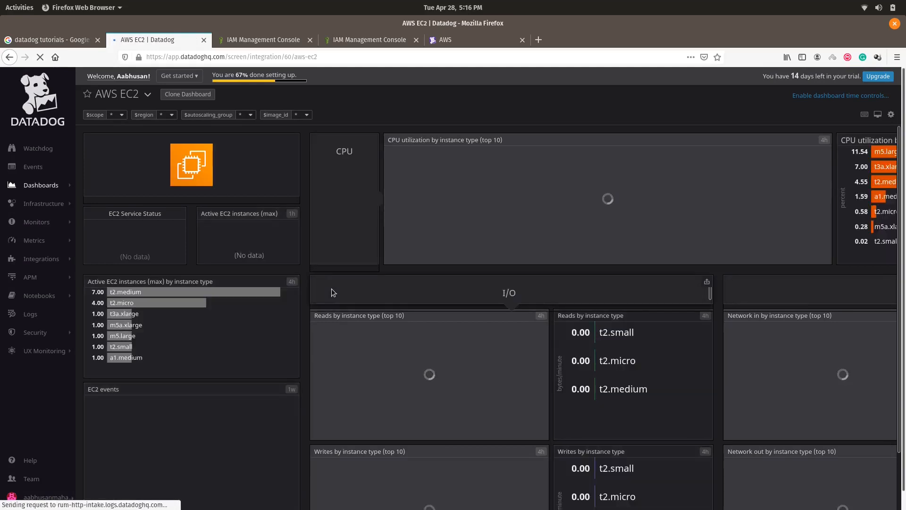
Step: Scroll through the EC2 dashboard's CPU, I/O and network panels by instance type
{"action": "scroll", "coordinate": [312, 307], "scroll_direction": "down", "scroll_amount": 3}
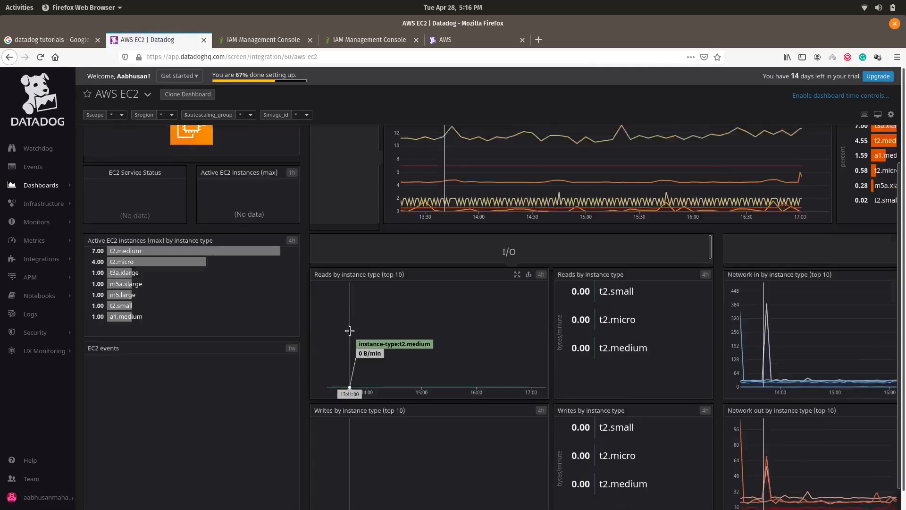
{"action": "scroll", "coordinate": [382, 330], "scroll_direction": "up", "scroll_amount": 3}
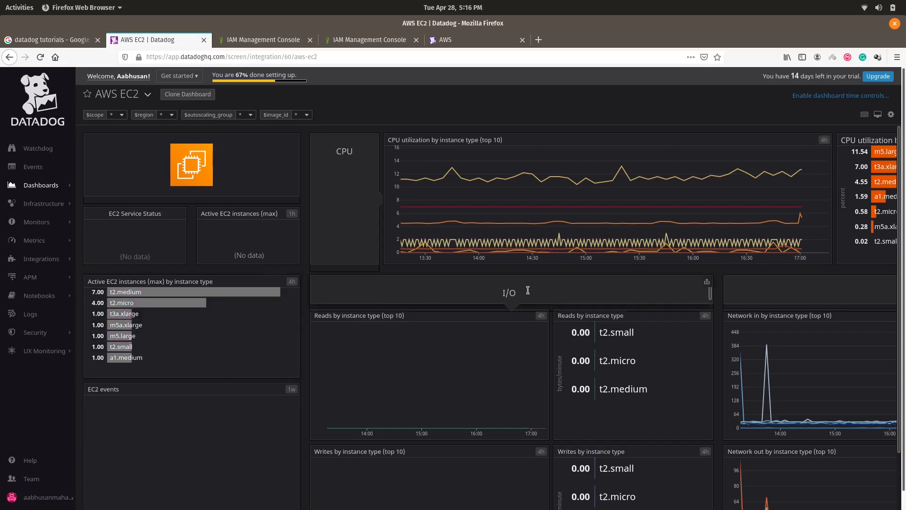
{"action": "scroll", "coordinate": [681, 315], "scroll_direction": "down", "scroll_amount": 3}
{"action": "scroll", "coordinate": [681, 312], "scroll_direction": "down", "scroll_amount": 1}
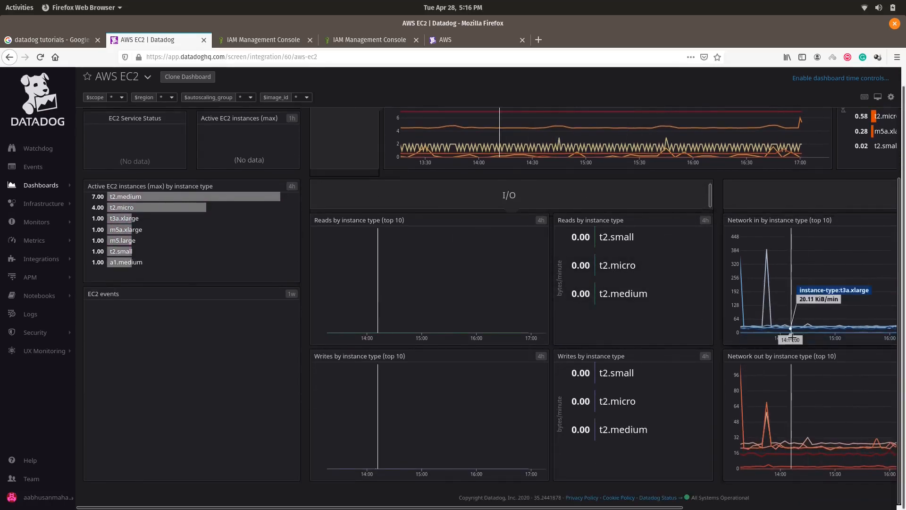
{"action": "scroll", "coordinate": [435, 354], "scroll_direction": "up", "scroll_amount": 4}
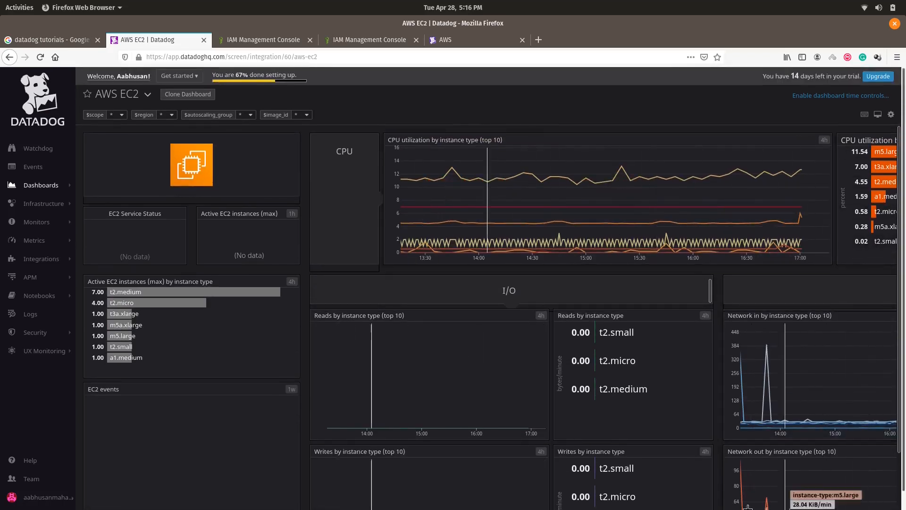
{"action": "scroll", "coordinate": [645, 506], "scroll_direction": "down", "scroll_amount": 1}
{"action": "scroll", "coordinate": [645, 505], "scroll_direction": "down", "scroll_amount": 3}
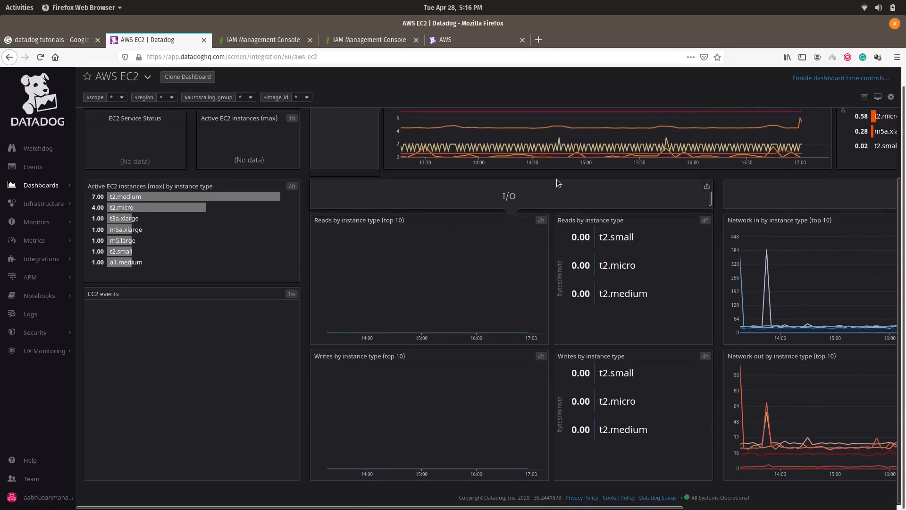
{"action": "scroll", "coordinate": [334, 130], "scroll_direction": "up", "scroll_amount": 2}
{"action": "scroll", "coordinate": [333, 129], "scroll_direction": "up", "scroll_amount": 2}
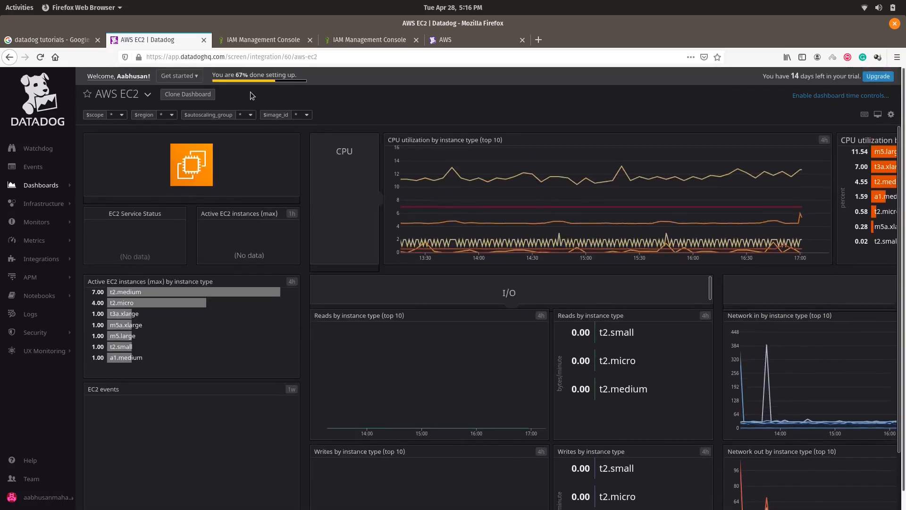
{"action": "scroll", "coordinate": [348, 324], "scroll_direction": "down", "scroll_amount": 3}
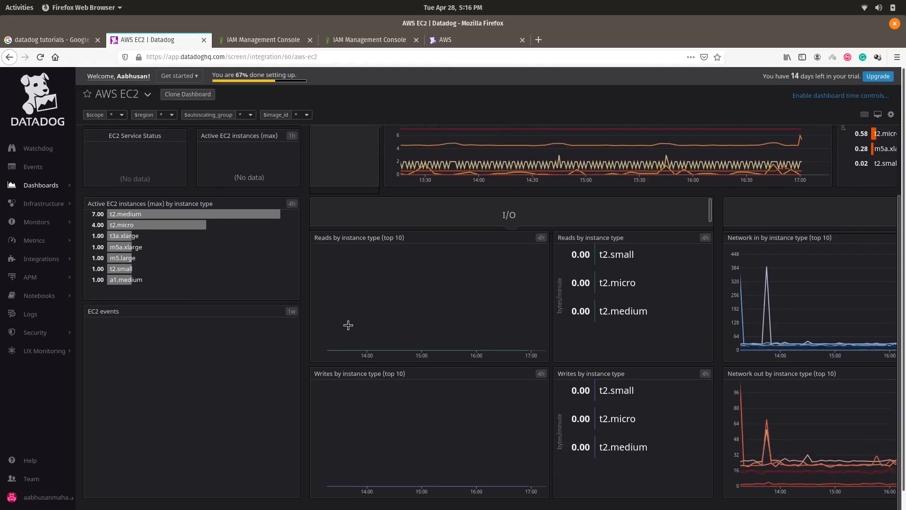
Step: Scroll horizontally across the read/write panels showing 0.00 for t2.small, t2.micro and t2.medium
{"action": "left_click_drag", "start_coordinate": [115, 508], "coordinate": [387, 508]}
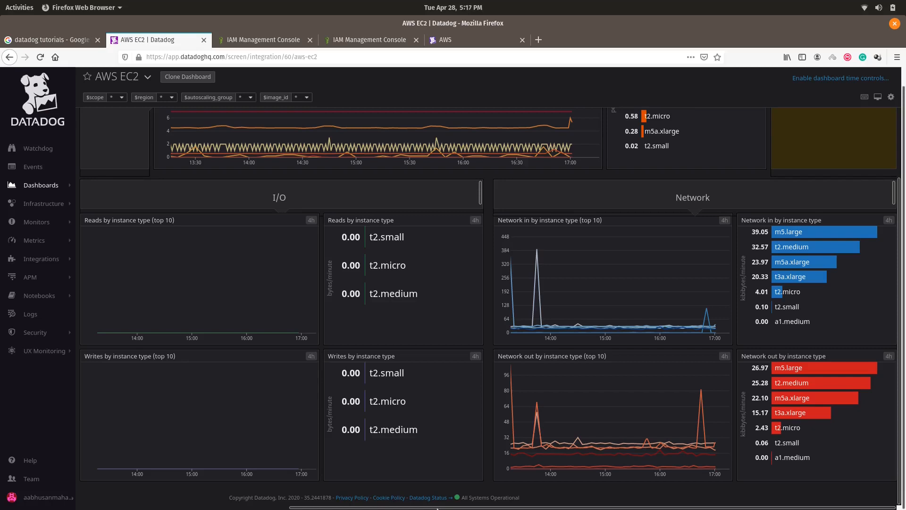
{"action": "left_click_drag", "start_coordinate": [315, 508], "coordinate": [85, 508]}
{"action": "scroll", "coordinate": [14, 396], "scroll_direction": "up", "scroll_amount": 2}
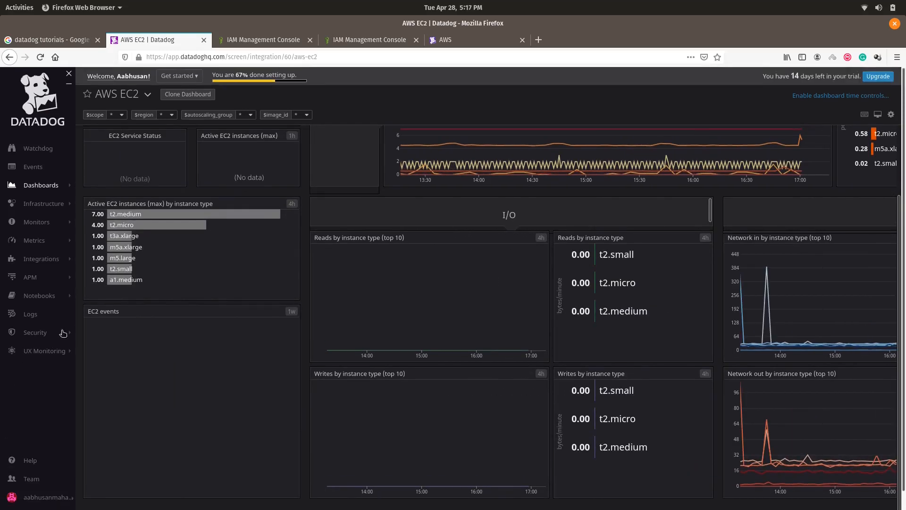
{"action": "mouse_move", "coordinate": [43, 189]}
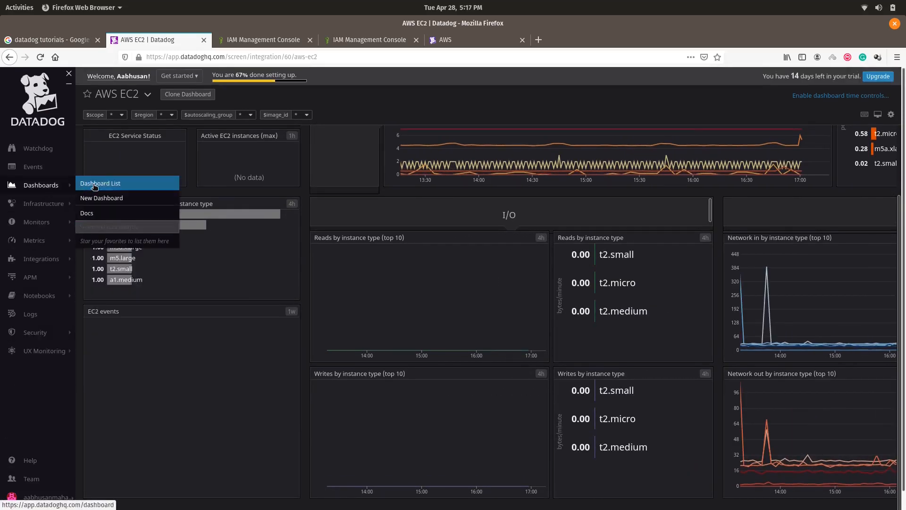